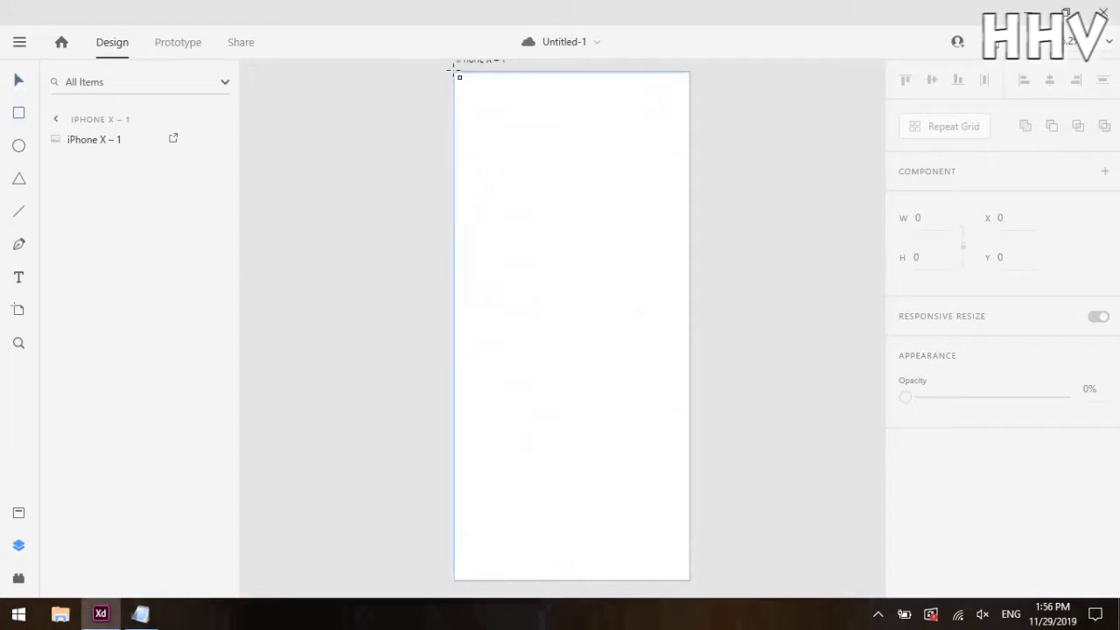
Step: Make the bracket outline's border fully opaque black
scroll(420, 216, "up", 2)
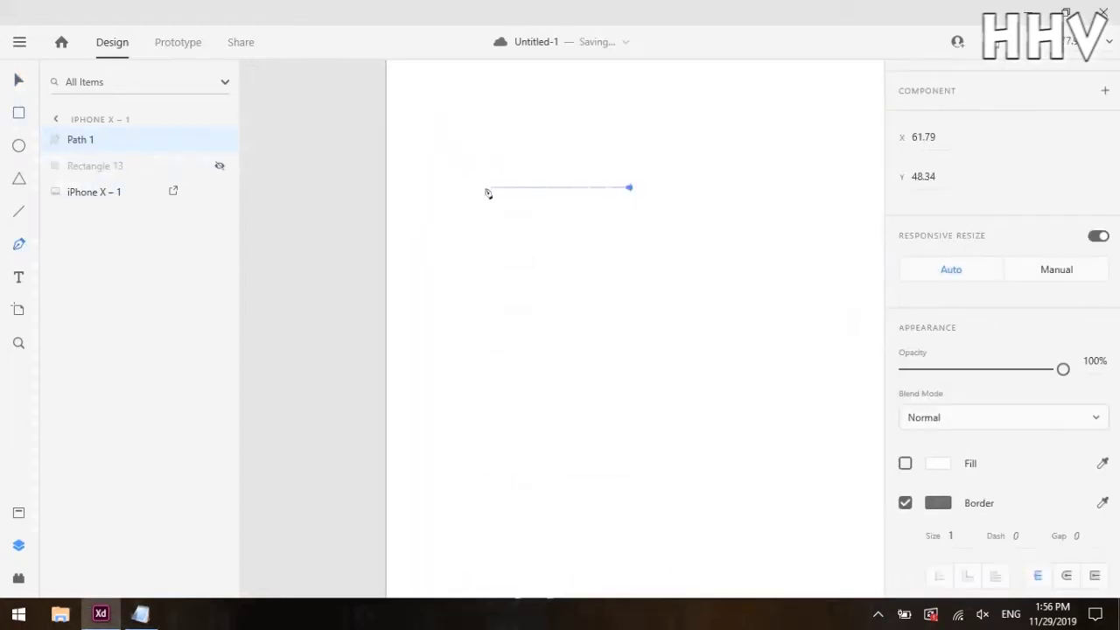
left_click(937, 502)
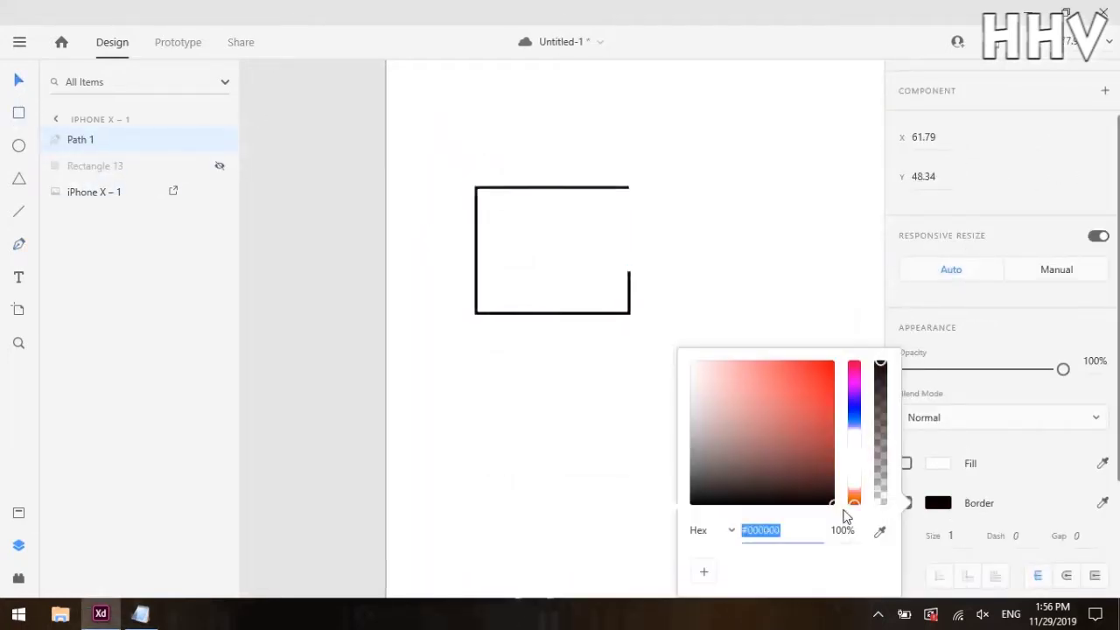
scroll(935, 452, "down", 2)
left_click_drag(1020, 294, 1067, 291)
Step: Add a bold 'H' inside the bracket at font size 30
left_click(527, 244)
type("H")
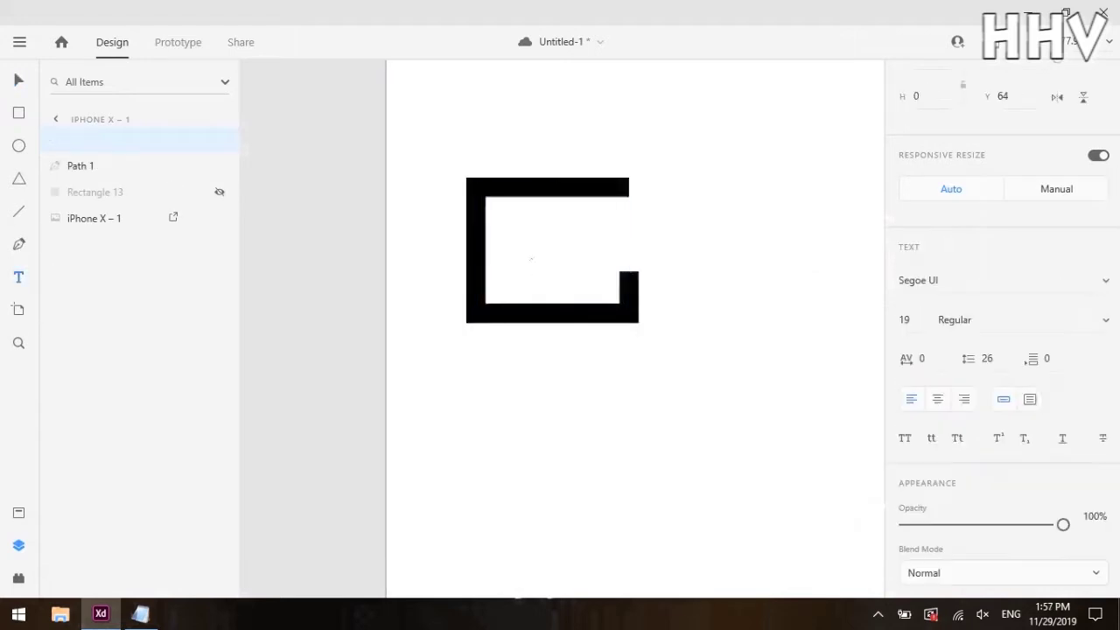
key("ctrl+b")
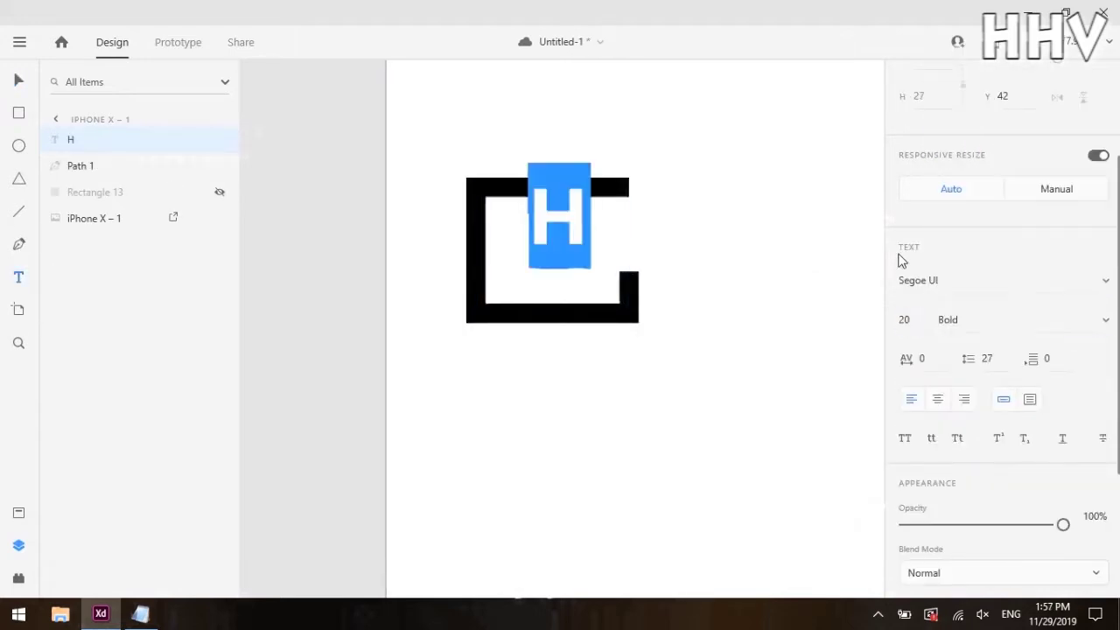
left_click(903, 319)
type("40")
key("Escape")
scroll(947, 420, "down", 3)
left_click(620, 192)
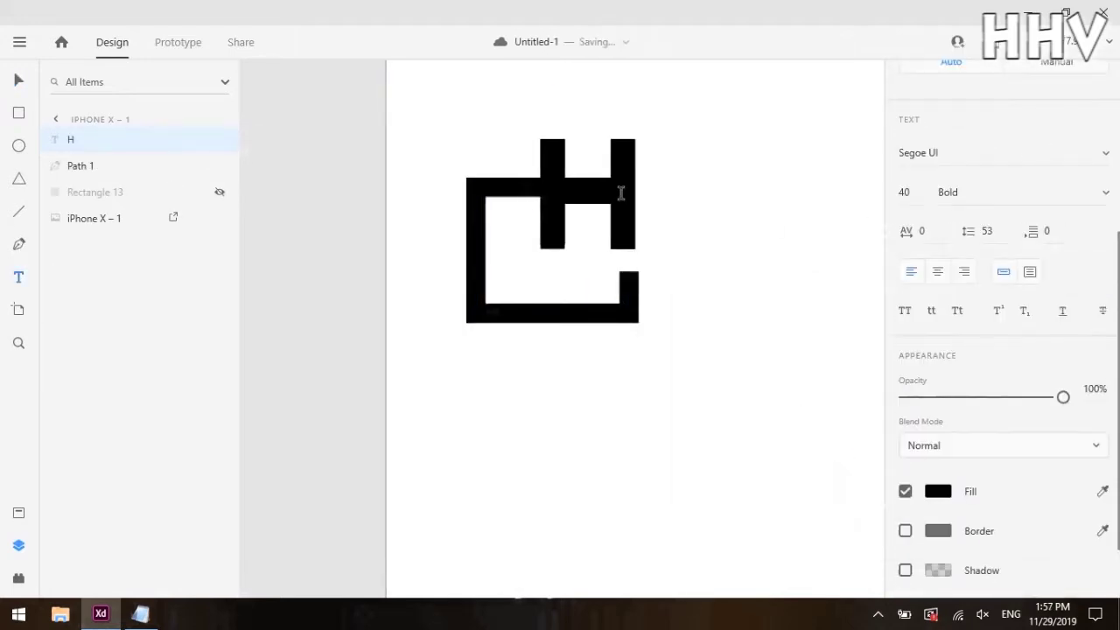
key("BackSpace")
key("BackSpace")
type("30")
key("Return")
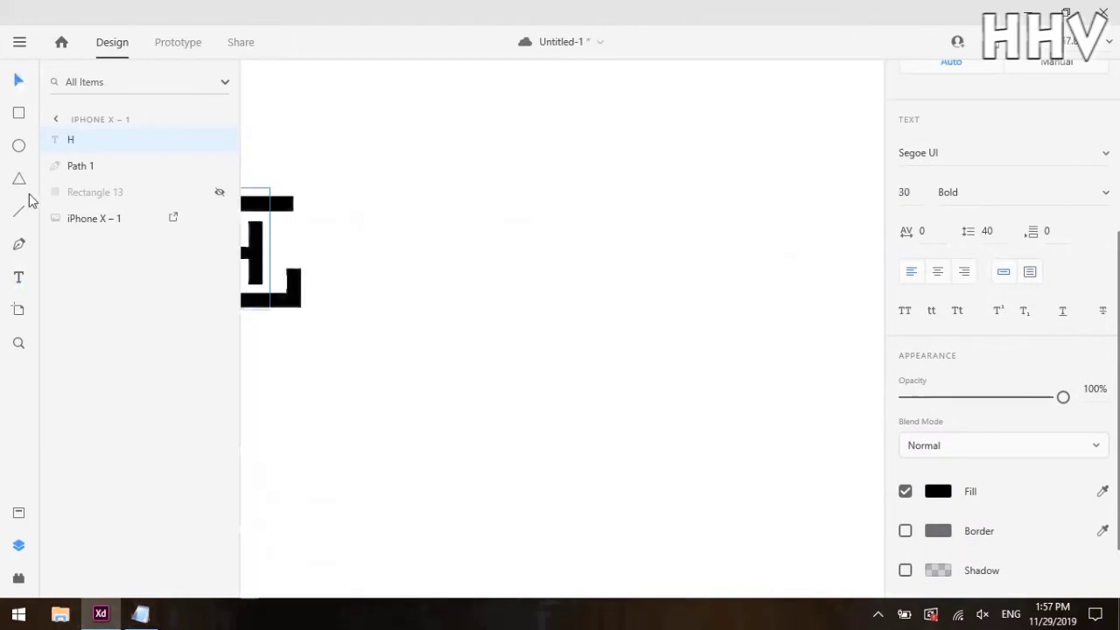
Step: Add the bold 'Design Tech' title at size 25 and begin a slanted stroke beside it
type("Design Tech")
key("ctrl+a")
double_click(904, 192)
type("25")
key("Return")
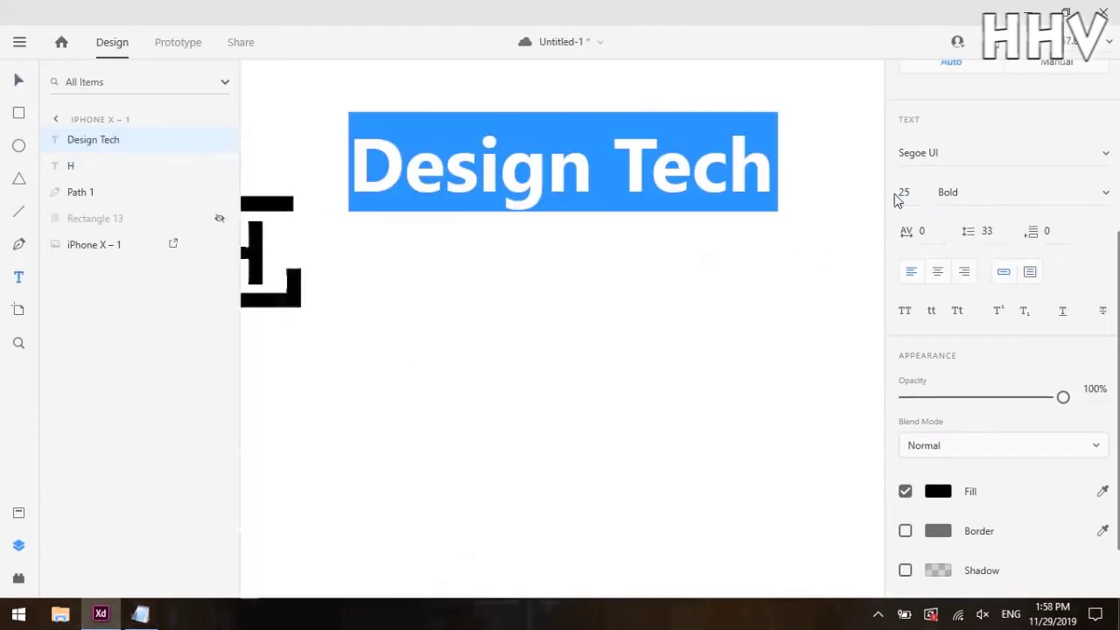
key("Escape")
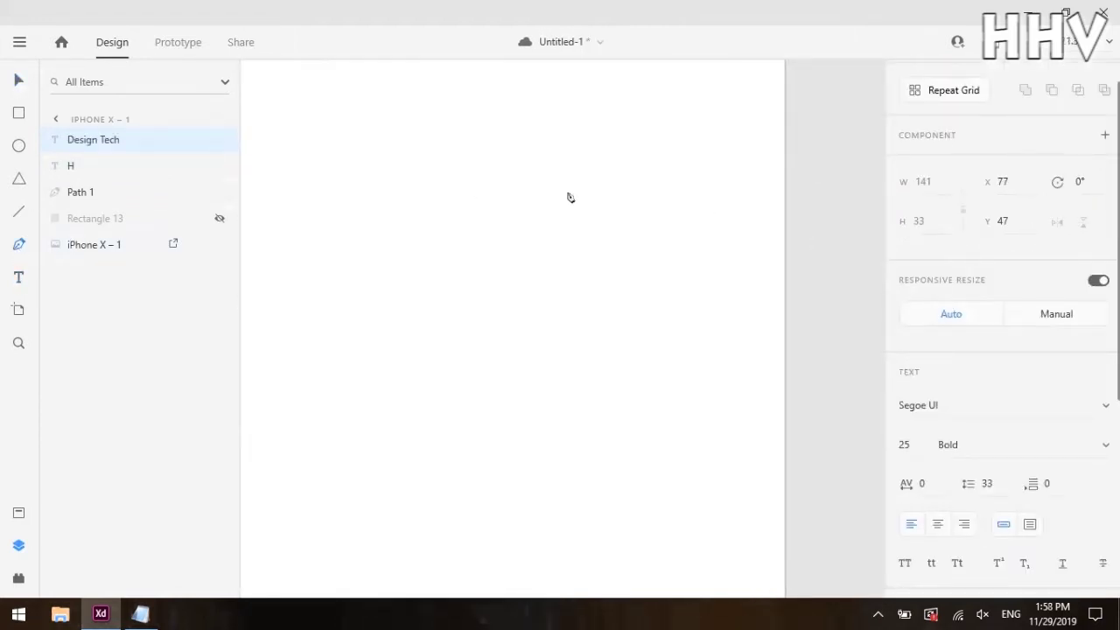
left_click(567, 192)
left_click(673, 315)
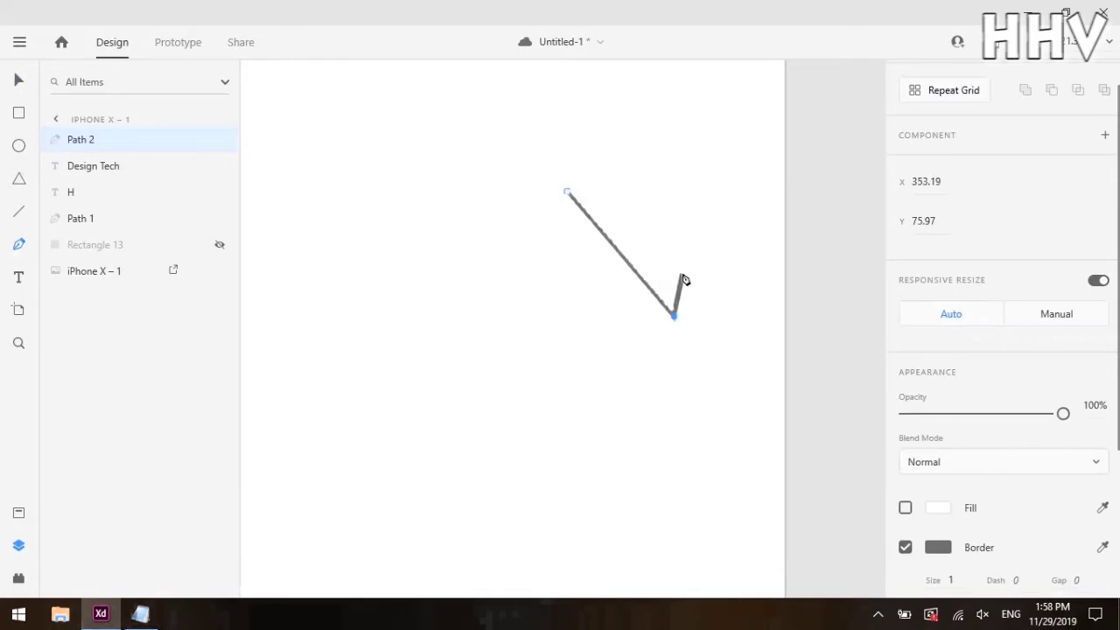
Step: Finish the slanted stroke, draw a horizontal divider below the header, and begin the house outline
key("Escape")
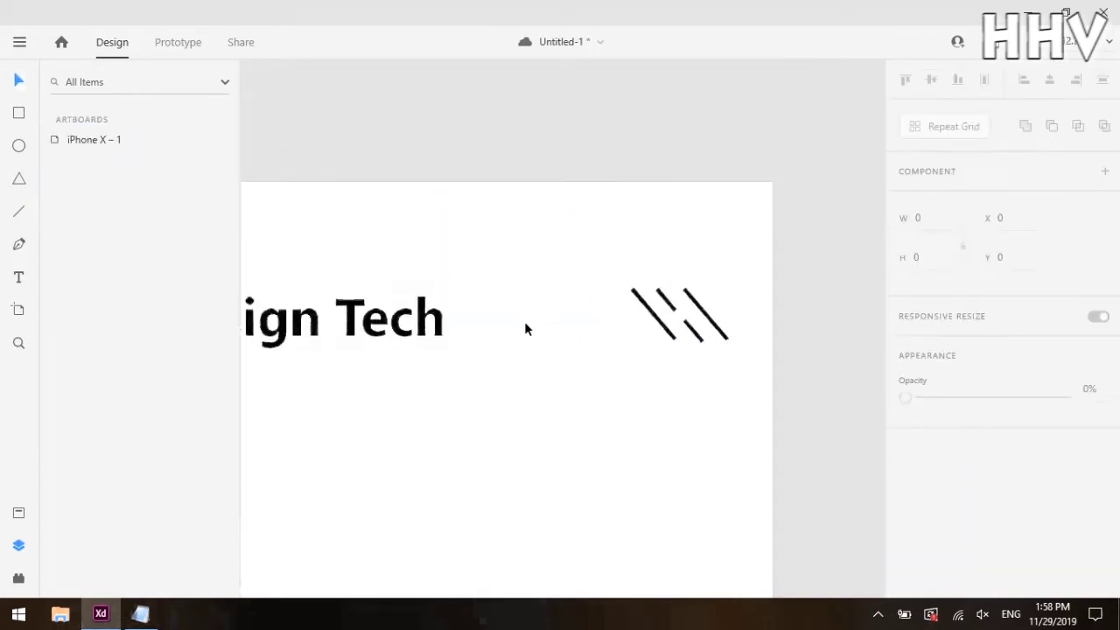
key("l")
left_click_drag(320, 385, 806, 385)
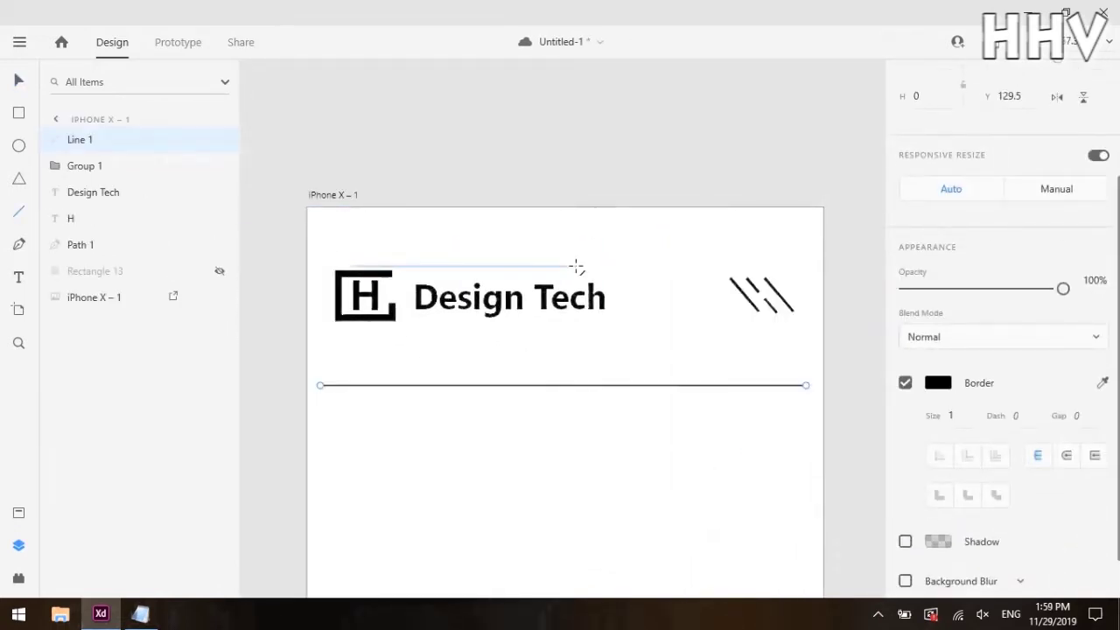
key("p")
left_click(398, 317)
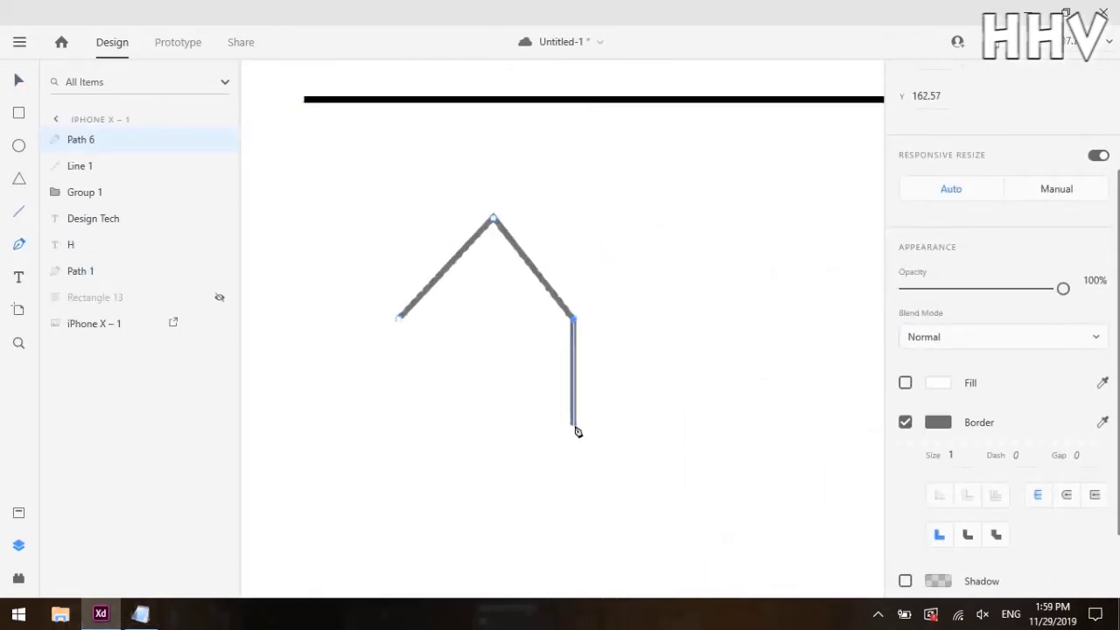
Step: Close the house outline and give it a thicker black border
left_click(398, 318)
left_click(938, 422)
left_click(858, 380)
key("ctrl+0")
Step: Label the house 'Account' in Regular weight at size 20
scroll(547, 292, "up", 3)
key("t")
left_click(483, 357)
type("Account")
left_click(1006, 319)
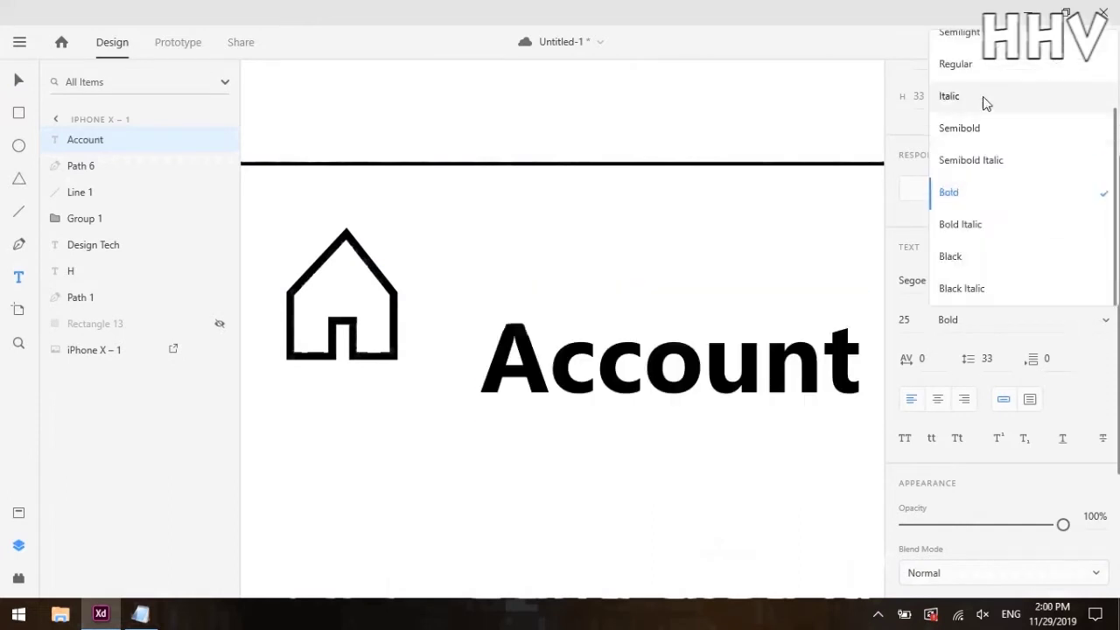
left_click(955, 64)
left_click(904, 320)
type("20")
key("Return")
key("Escape")
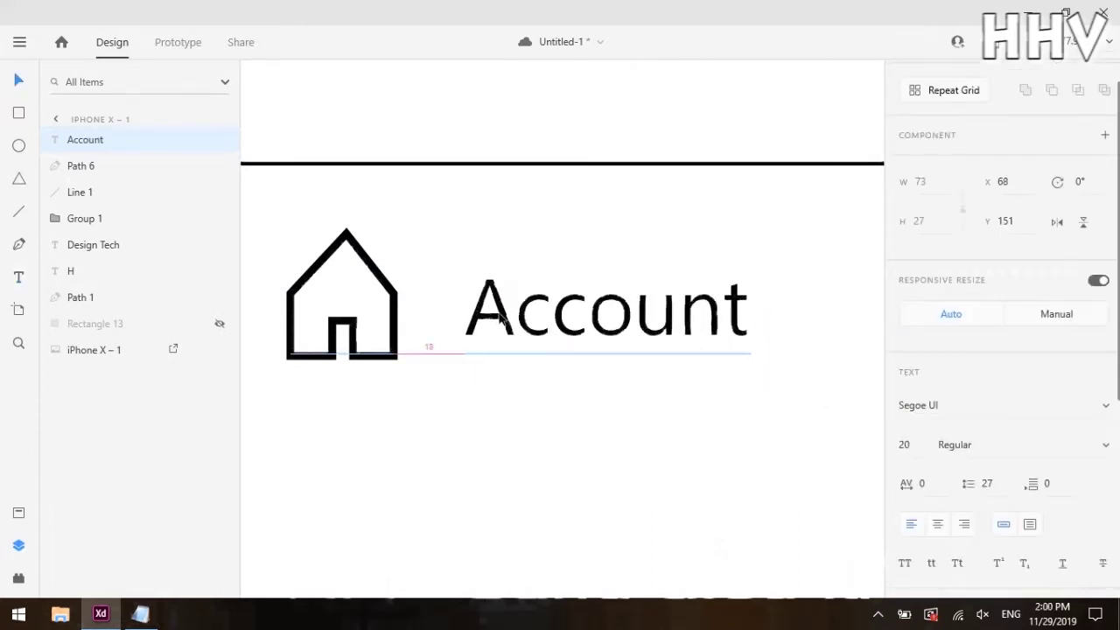
Step: Group the house icon with its Account label and draw the first small rectangle
scroll(440, 257, "down", 5)
left_click(81, 166, "shift")
key("ctrl+g")
left_click(19, 113)
left_click_drag(296, 363, 368, 461)
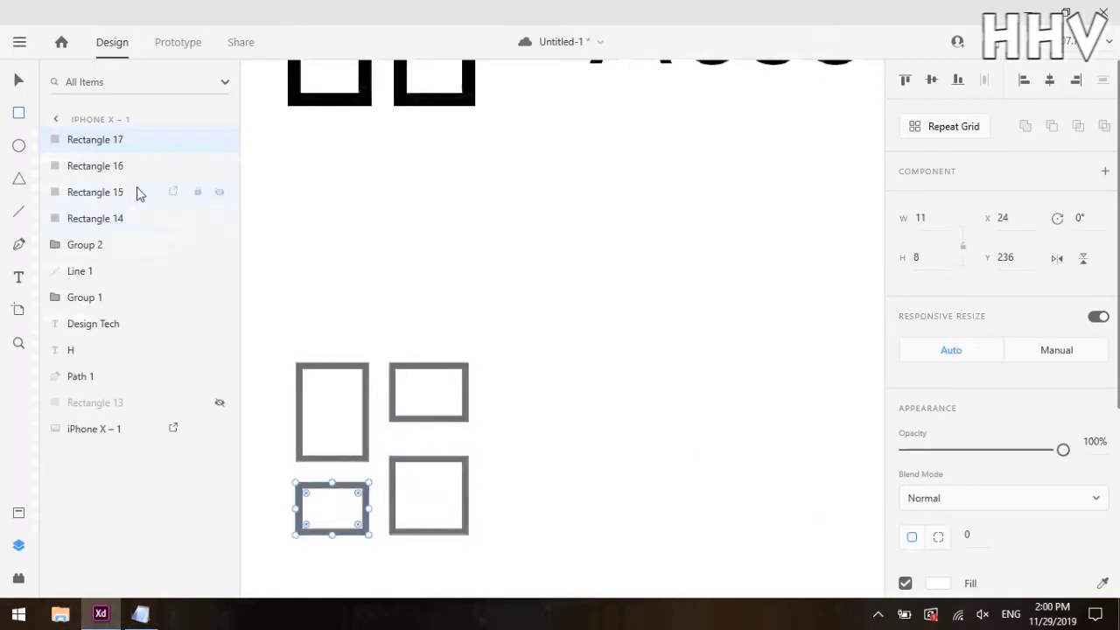
Step: Group the four rectangles into a grid icon with a black border
key("ctrl+g")
left_click(940, 499)
left_click(775, 452)
Step: Copy the Account label beside the grid icon, rename it 'Dashboard', and group them
scroll(775, 453, "up", 5)
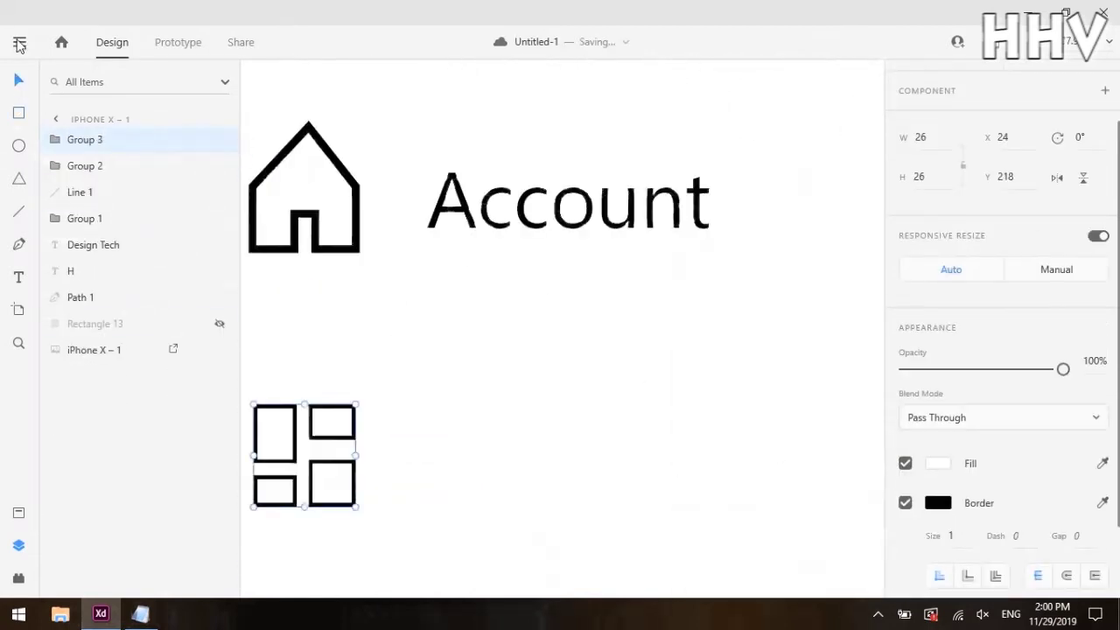
double_click(494, 232)
left_click_drag(494, 231, 494, 462)
double_click(499, 476)
type("Dashboard")
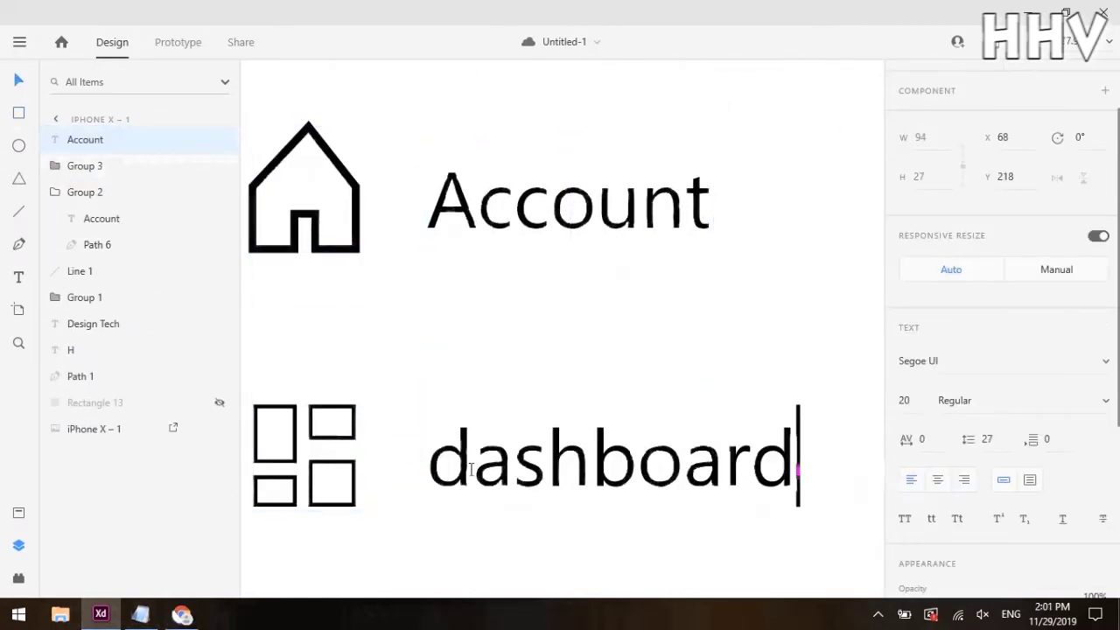
key("Escape")
left_click(85, 165, "shift")
key("ctrl+minus")
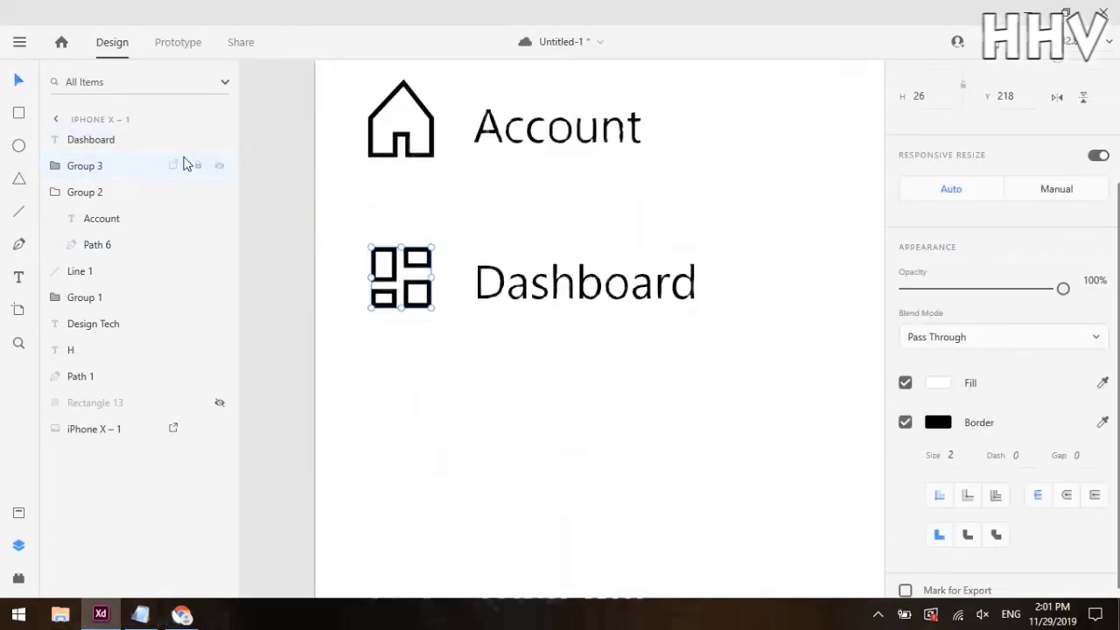
key("ctrl+g")
Step: Start the pen outline for the inbox icon below Dashboard
key("p")
left_click(484, 331)
left_click(398, 330)
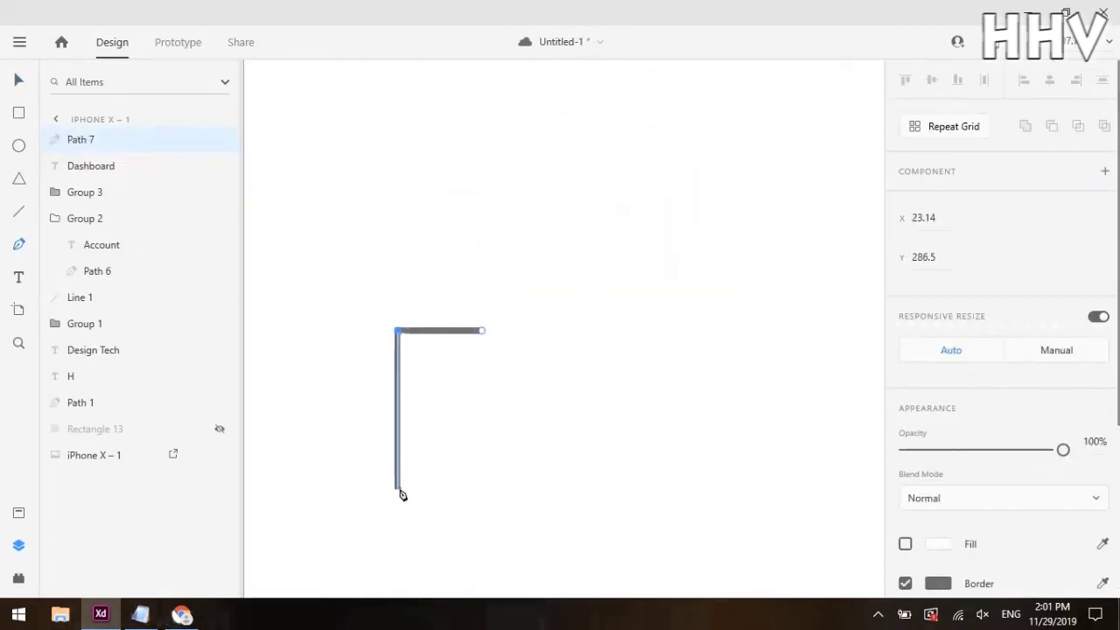
Step: Add a small circle at the outline's open corner and make the inbox icon's border black
left_click(18, 145)
left_click_drag(524, 321, 597, 380)
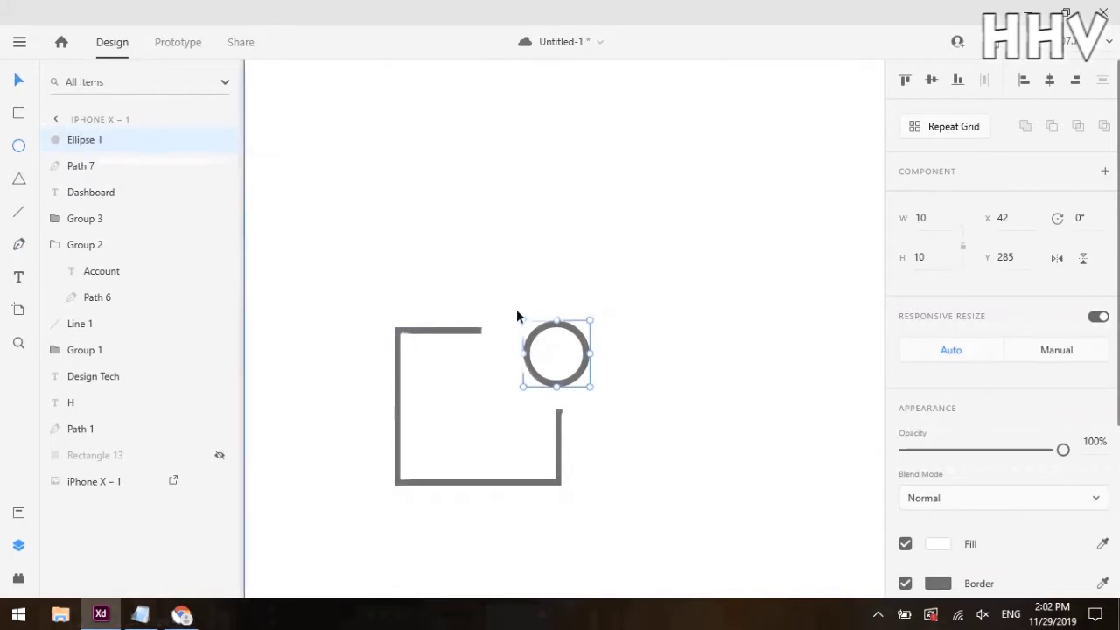
left_click(19, 83)
scroll(962, 350, "down", 2)
left_click(437, 331, "shift")
left_click(937, 502)
Step: Copy the Dashboard label beside the inbox icon and retype it as 'Inbox'
scroll(505, 317, "up", 3)
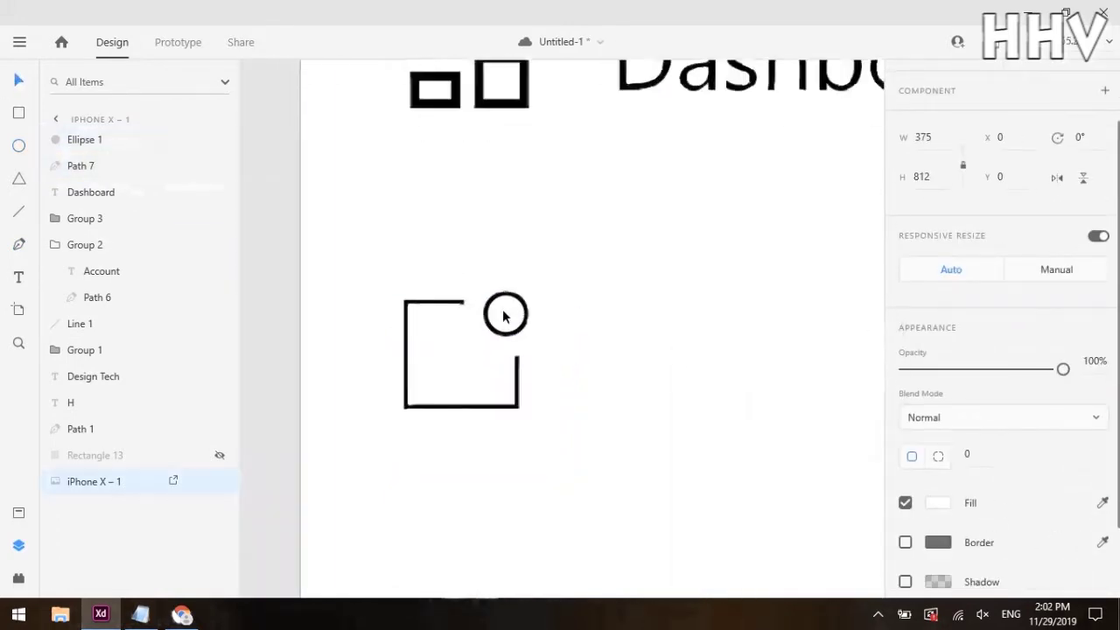
left_click(503, 317)
left_click(600, 125)
left_click_drag(600, 125, 600, 379)
double_click(600, 367)
type("Inbo")
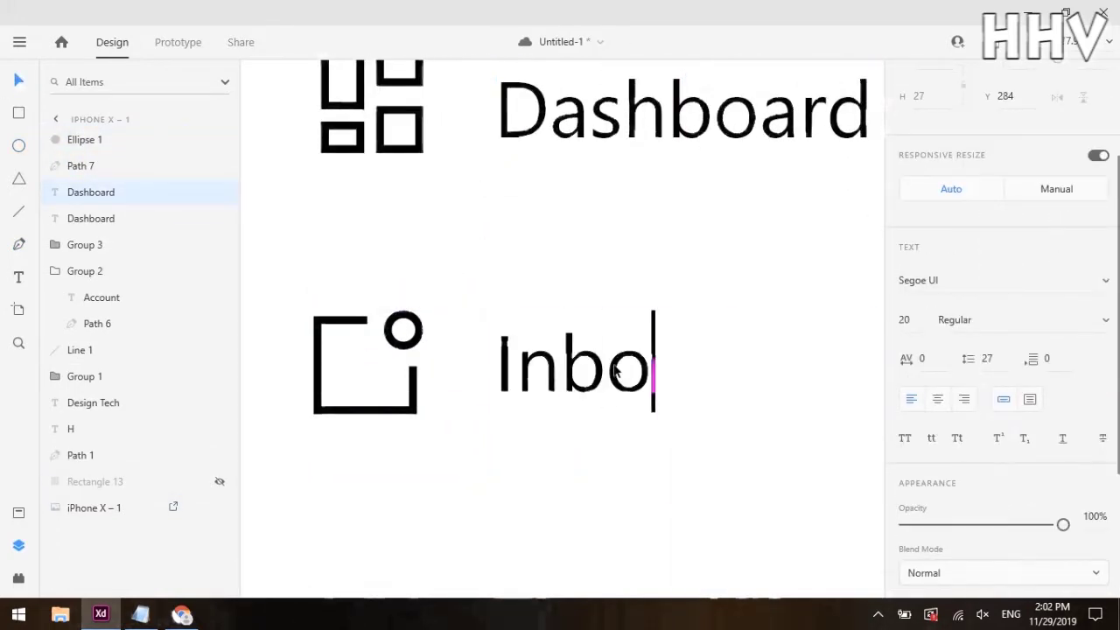
Step: Draw a large circle below Inbox with a #000000 border
scroll(614, 248, "down", 3)
scroll(381, 309, "down", 3)
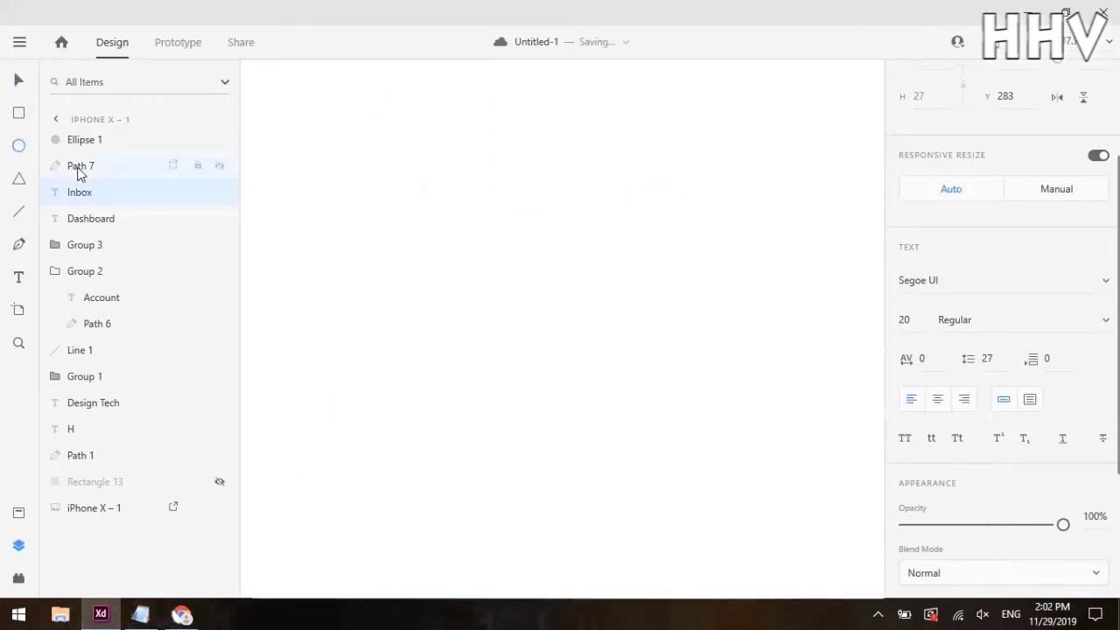
key("e")
left_click_drag(379, 318, 562, 500)
left_click(19, 80)
left_click_drag(408, 347, 365, 312)
left_click(936, 423)
type("000000")
key("Return")
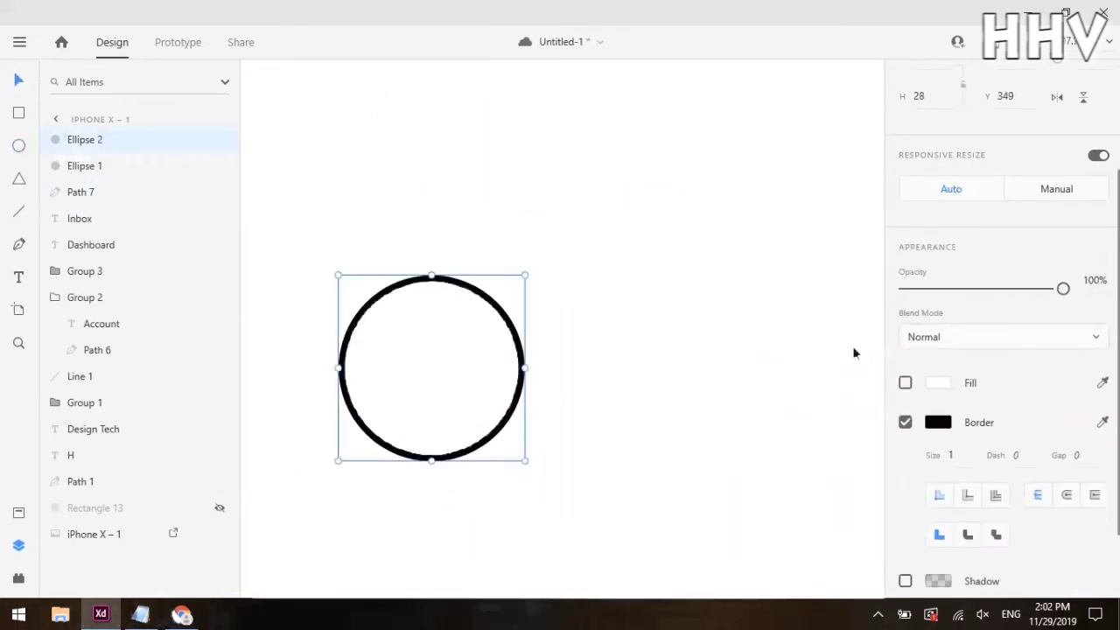
Step: Add small rings inside the large circle to form the three-dot icon
scroll(431, 328, "up", 1)
left_click_drag(426, 330, 475, 382)
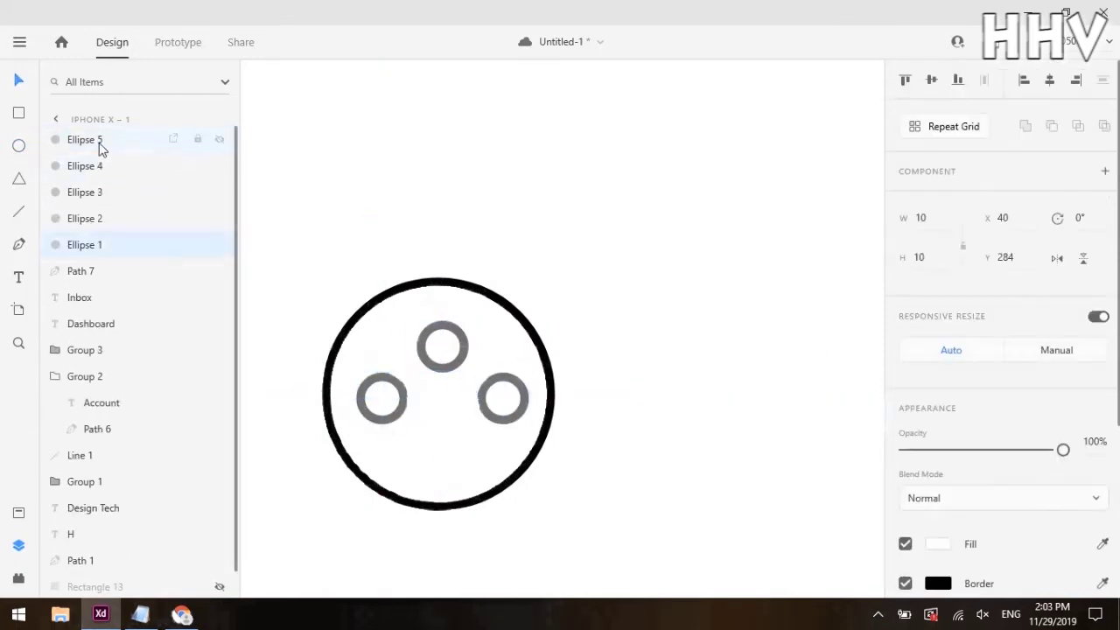
left_click(85, 140, "shift")
left_click(85, 191)
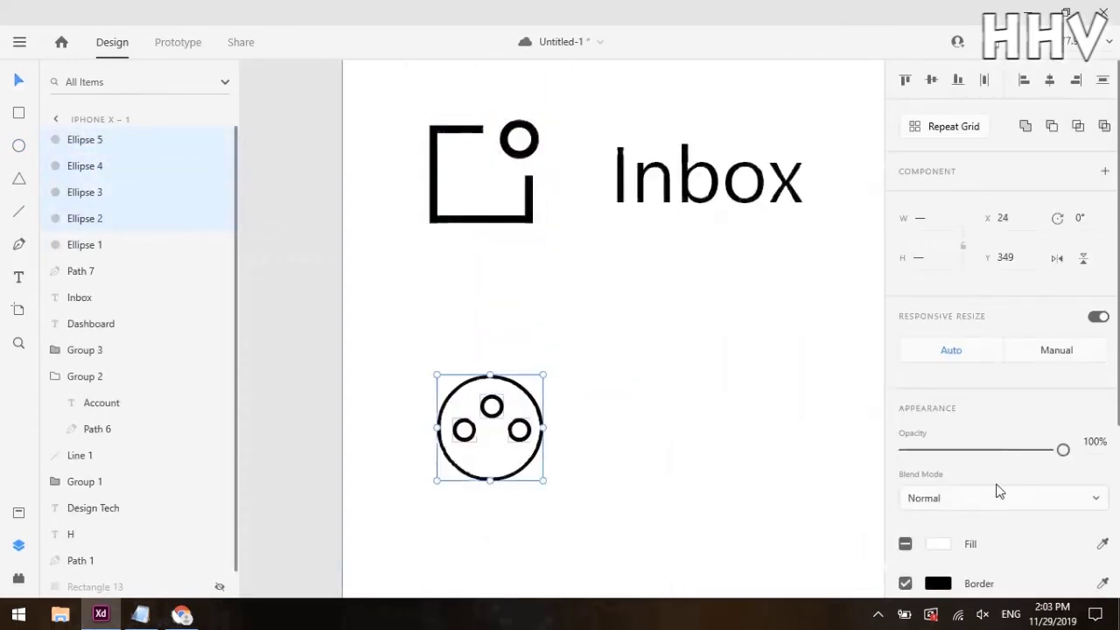
left_click(499, 308)
Step: Copy the Inbox label beside the circle icon and retype it as 'Follow'
scroll(499, 307, "right", 3)
left_click(518, 207)
left_click_drag(518, 207, 538, 469)
type("Follow")
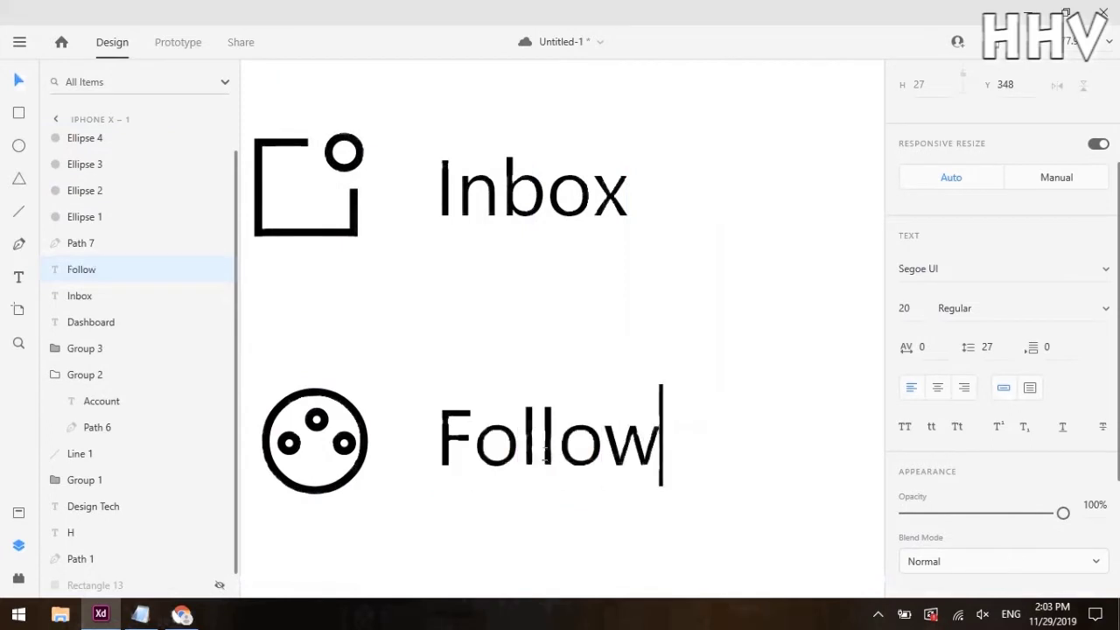
key("Escape")
Step: Draw a divider line below Follow and place a new text label beneath it
scroll(583, 97, "down", 2)
left_click_drag(583, 97, 582, 465)
scroll(426, 400, "up", 2)
scroll(426, 400, "up", 2)
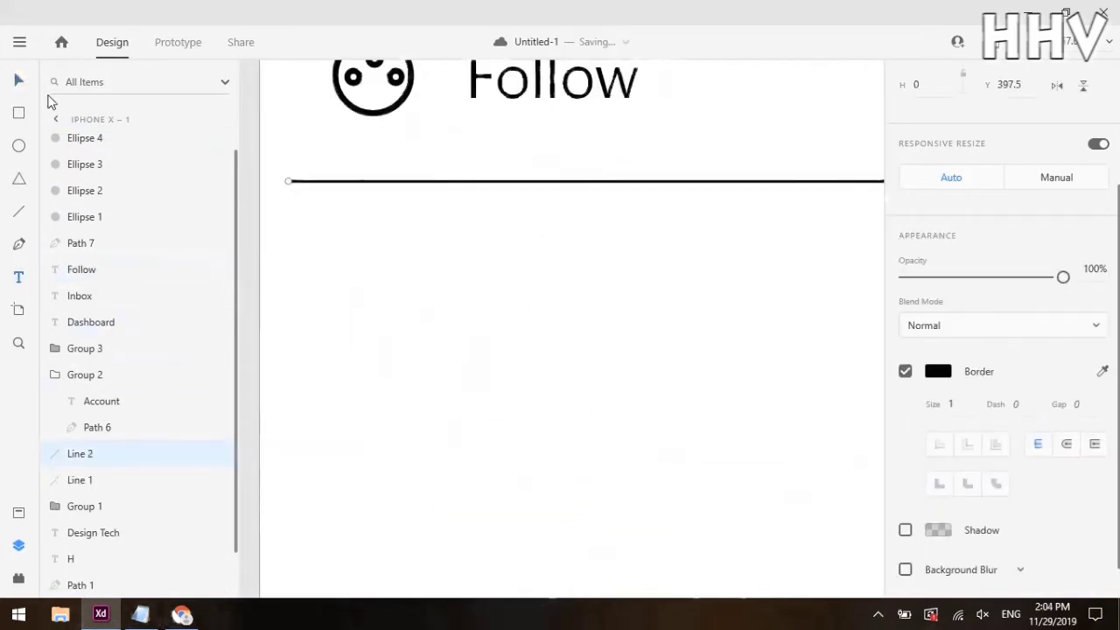
key("t")
left_click(550, 324)
Step: Type the 'Projects' heading and make it Semibold
type("Pro")
key("ctrl+a")
left_click(1019, 308)
left_click(944, 502)
key("Escape")
left_click(18, 145)
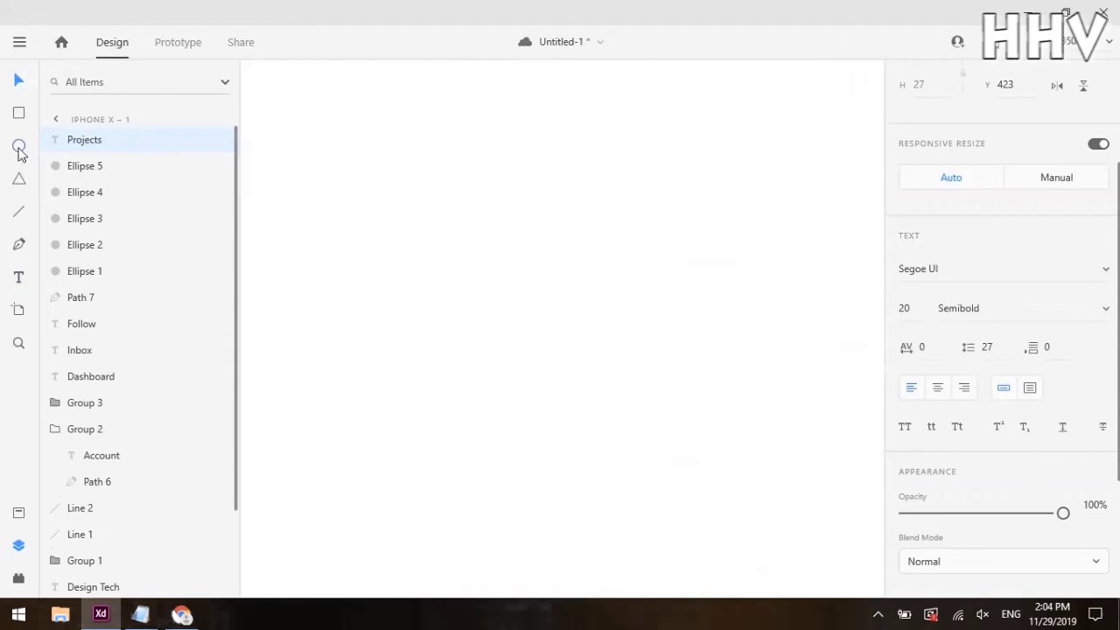
Step: Add a small circle bullet with 'Hello World' text in Regular weight
left_click_drag(343, 263, 390, 305)
key("Escape")
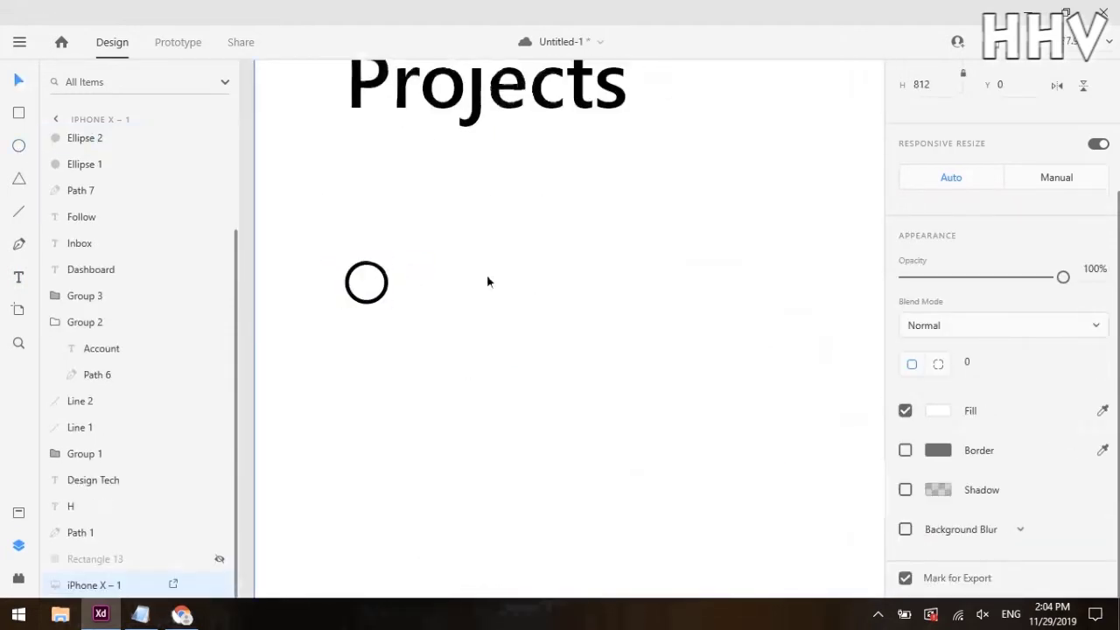
key("t")
left_click(372, 297)
type("Hello World")
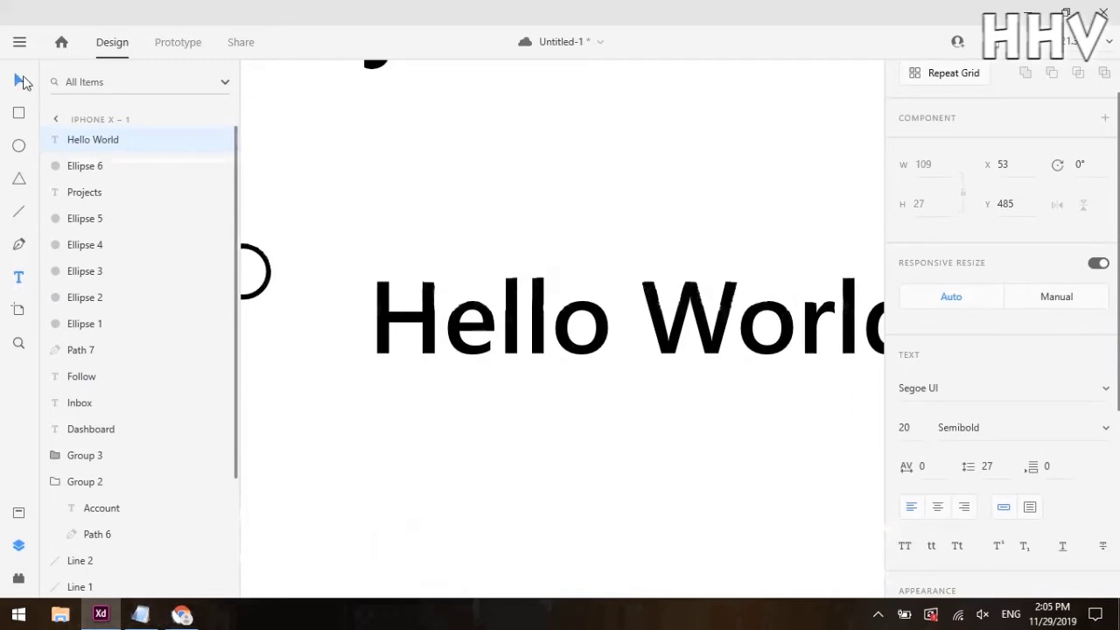
key("ctrl+a")
key("ctrl+b")
key("Escape")
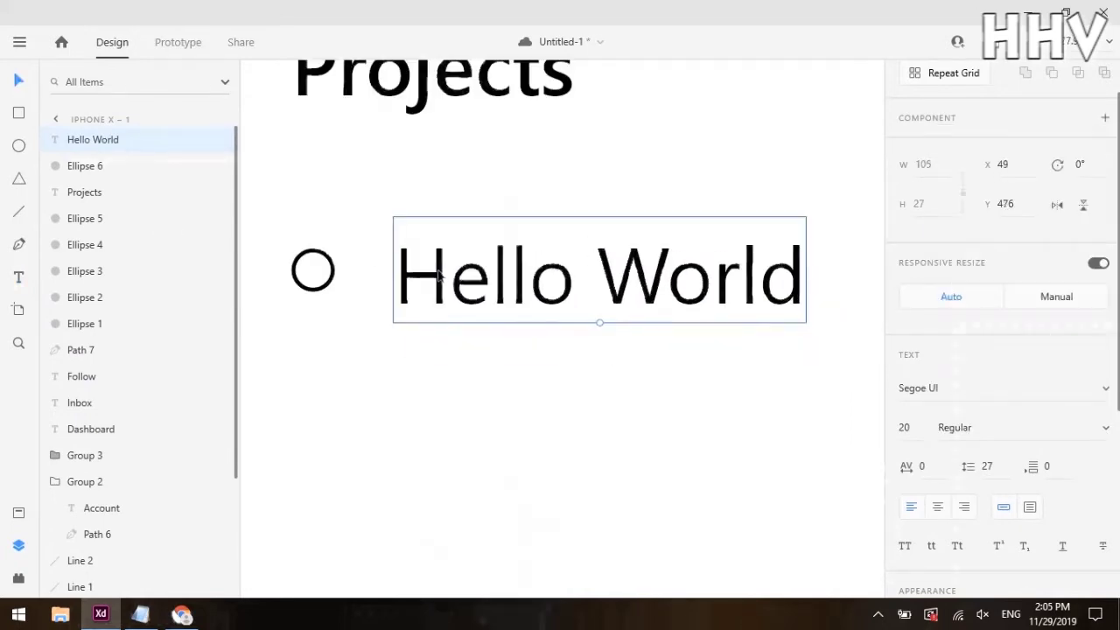
Step: Duplicate the row twice and retitle the copies 'Creative Adobe' and 'Testing Project'
left_click(312, 269, "shift")
left_click_drag(439, 269, 439, 472)
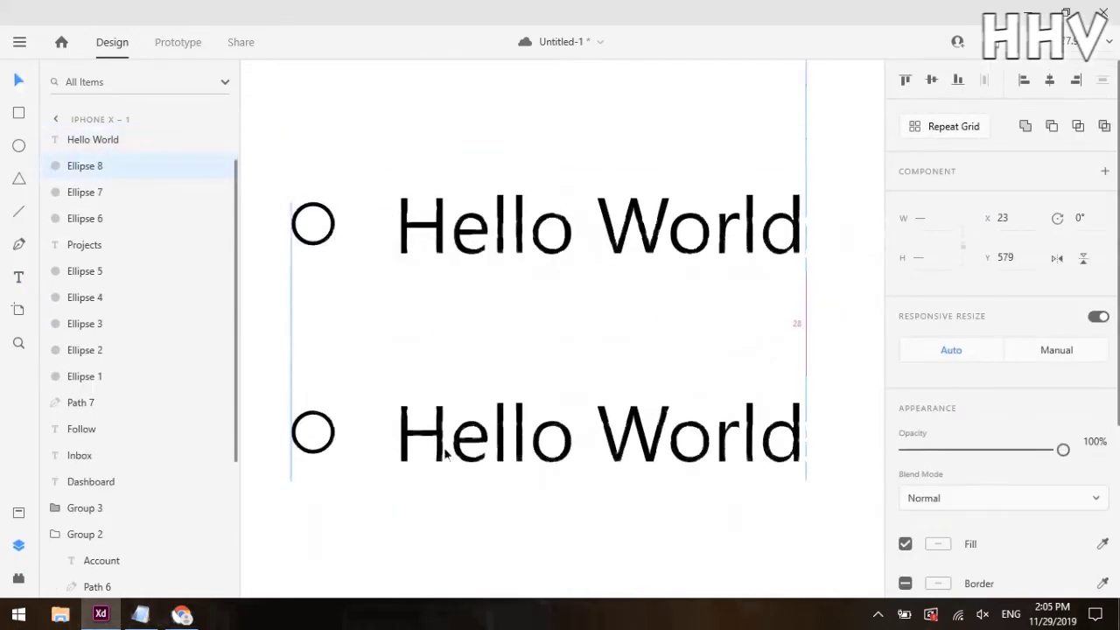
scroll(444, 452, "down", 2)
key("ctrl+d")
double_click(517, 295)
type("Crea")
double_click(470, 443)
type("Testing Project")
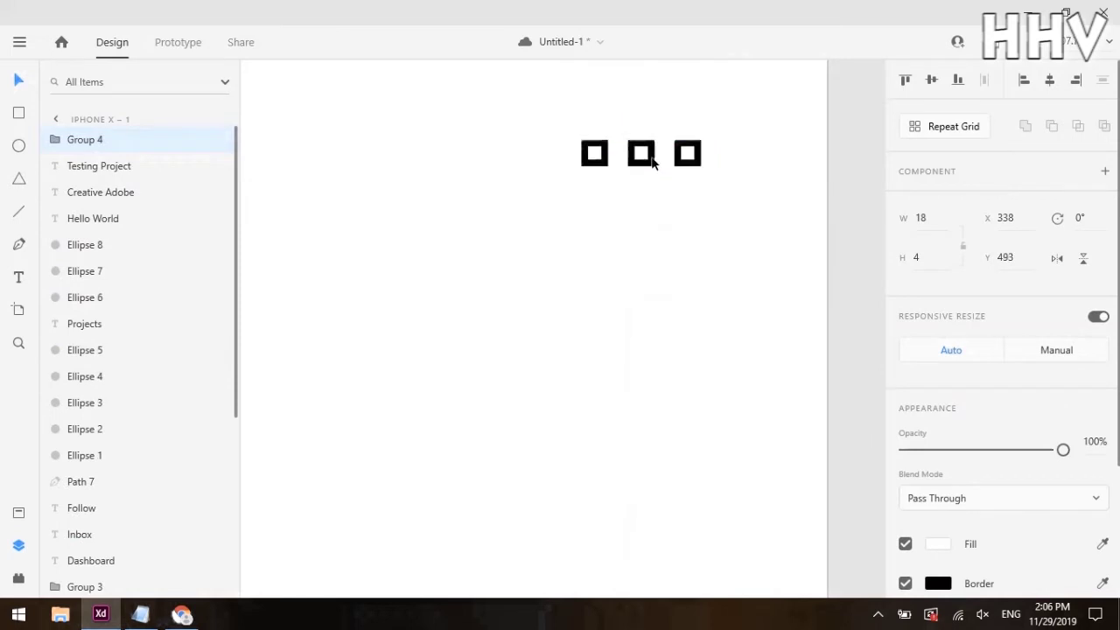
Step: Duplicate the three-dot icon for each row and copy Testing Project below the divider as 'Logout'
key("ctrl+d")
key("ctrl+d")
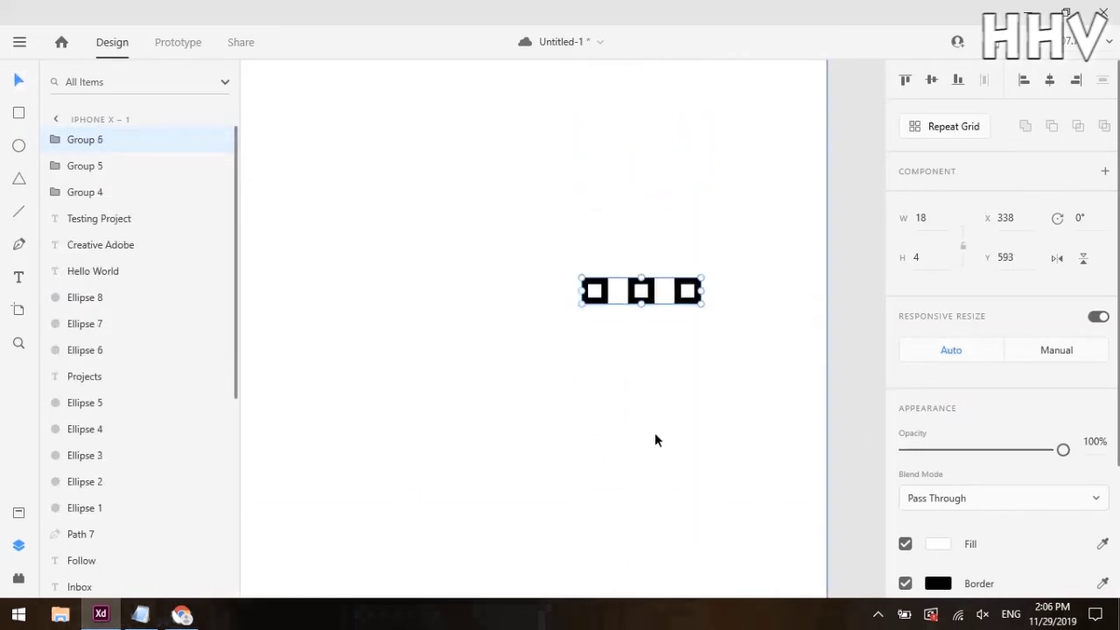
left_click(564, 479)
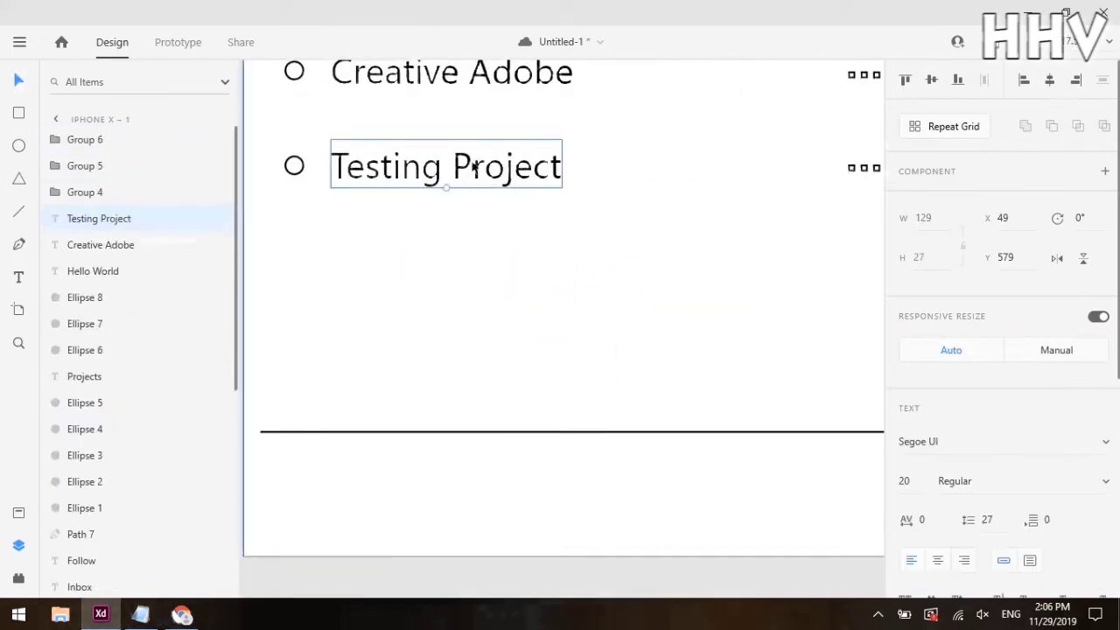
left_click_drag(437, 166, 438, 483)
type("Lou")
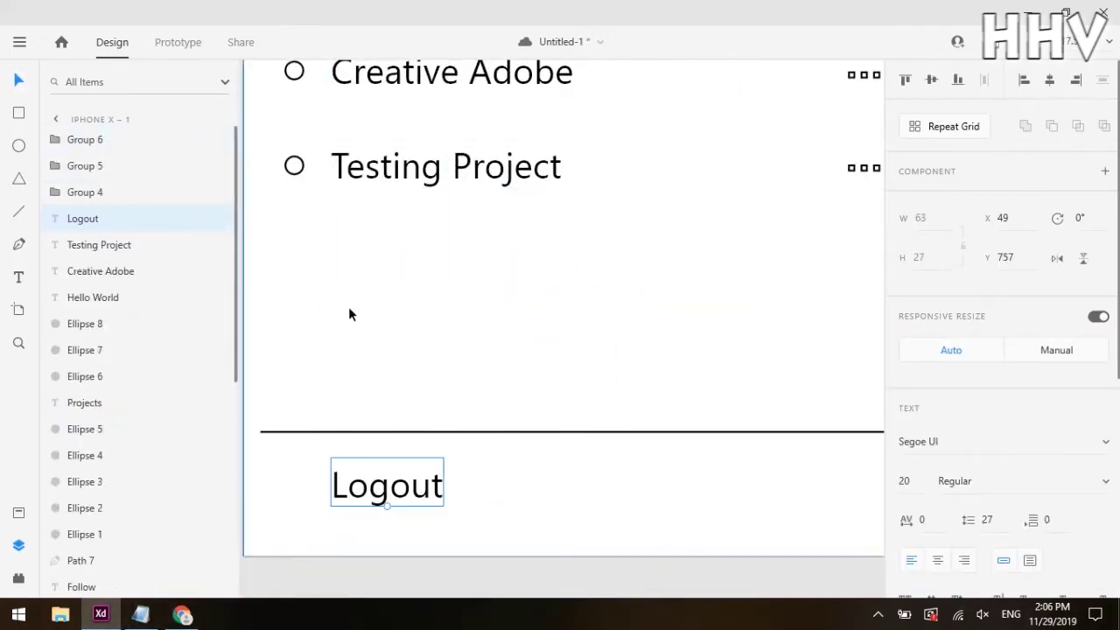
scroll(208, 524, "down", 5)
Step: Centre Logout horizontally and import the icons8-export-96 exit icon from Explorer
left_click(95, 558)
scroll(400, 475, "down", 3)
scroll(342, 437, "up", 2)
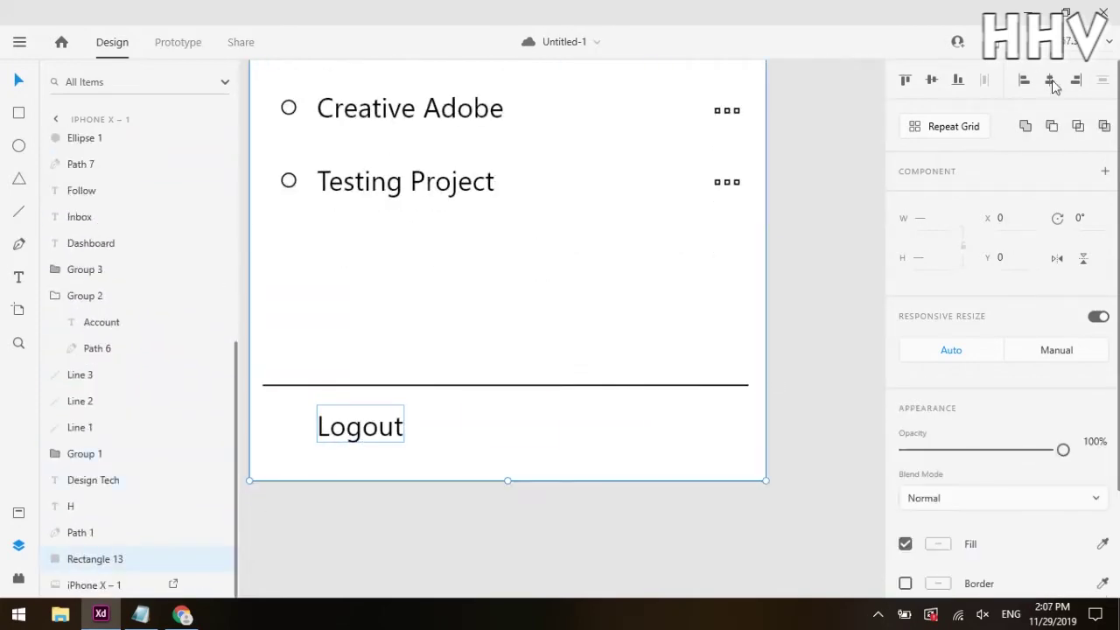
left_click(60, 614)
left_click(645, 219)
left_click_drag(752, 210, 420, 545)
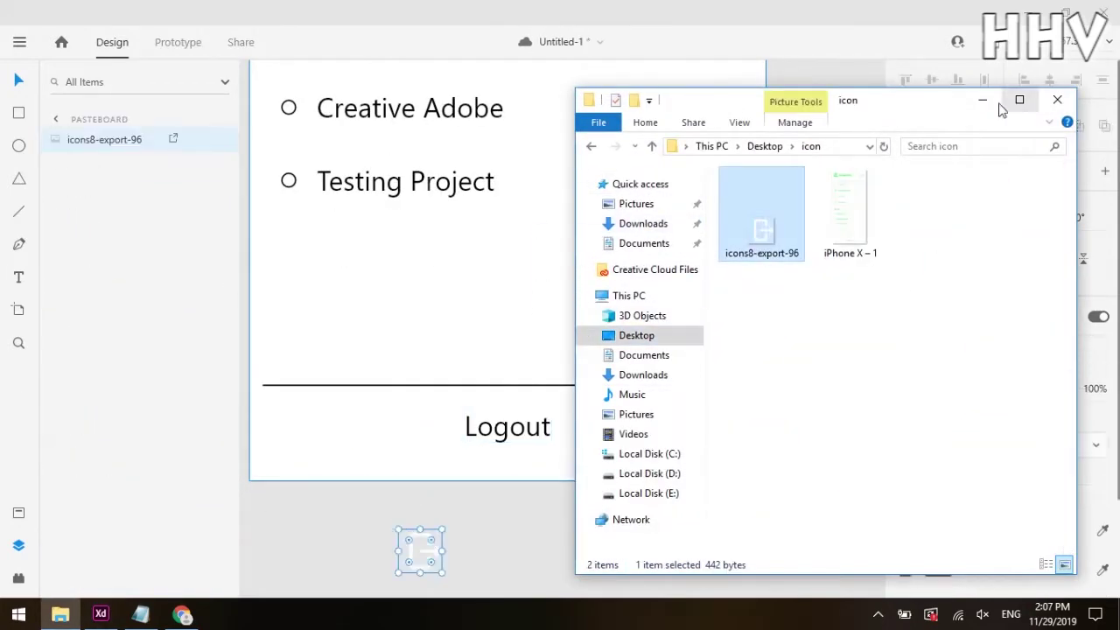
left_click(1058, 103)
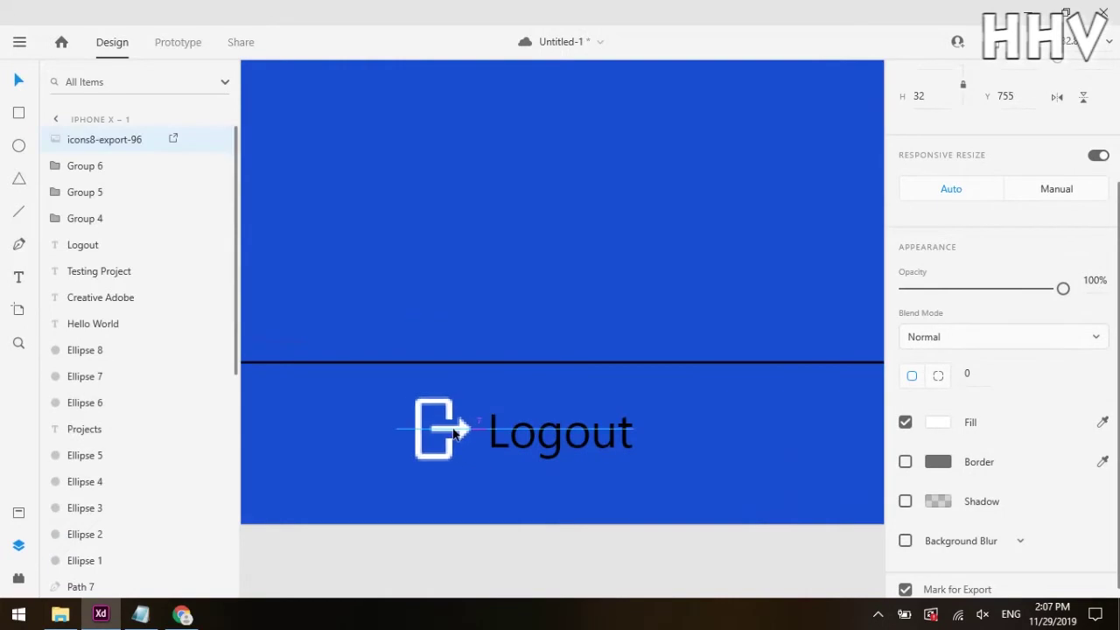
Step: Move Logout next to the exit icon and select its wording
left_click(83, 245)
left_click_drag(506, 438, 522, 438)
double_click(538, 440)
scroll(570, 504, "up", 2)
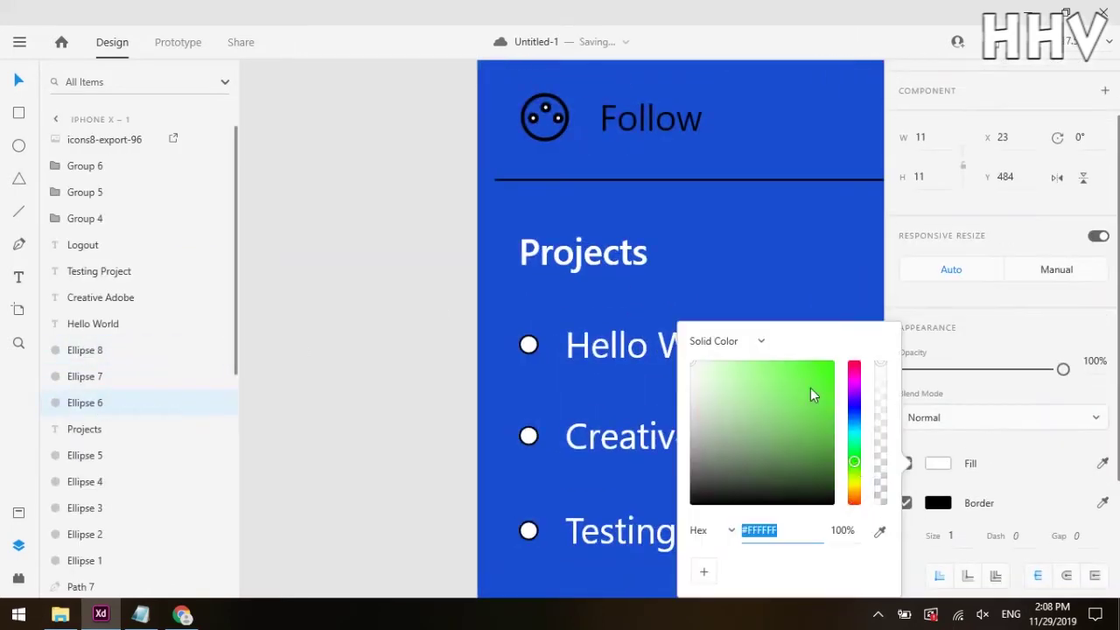
Step: Fill the third project bullet with orange
left_click(528, 530)
left_click(937, 463)
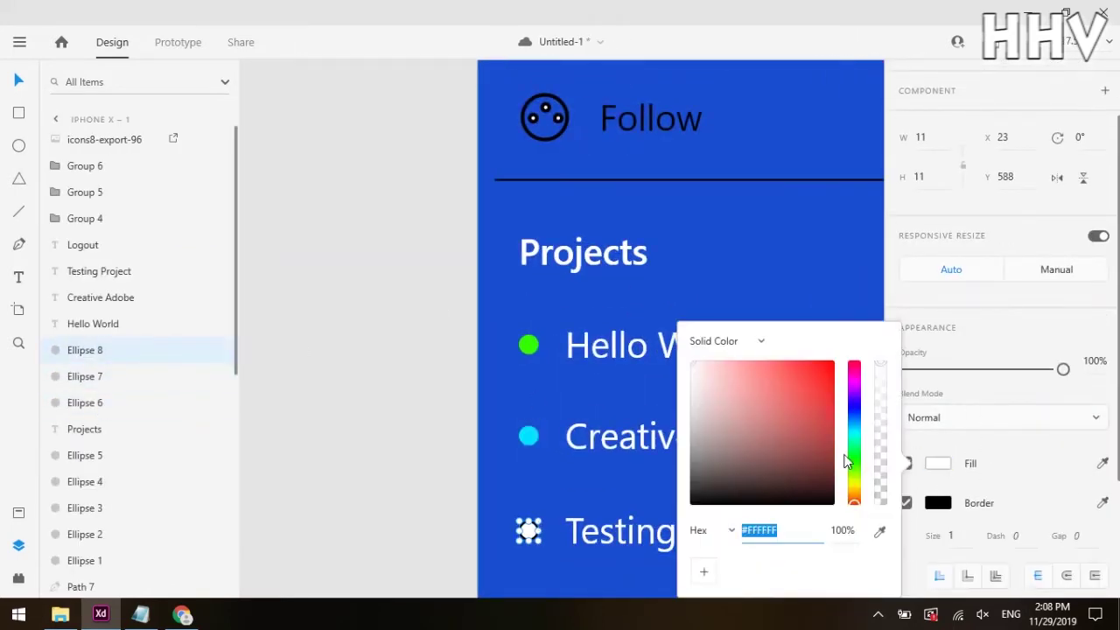
left_click(854, 497)
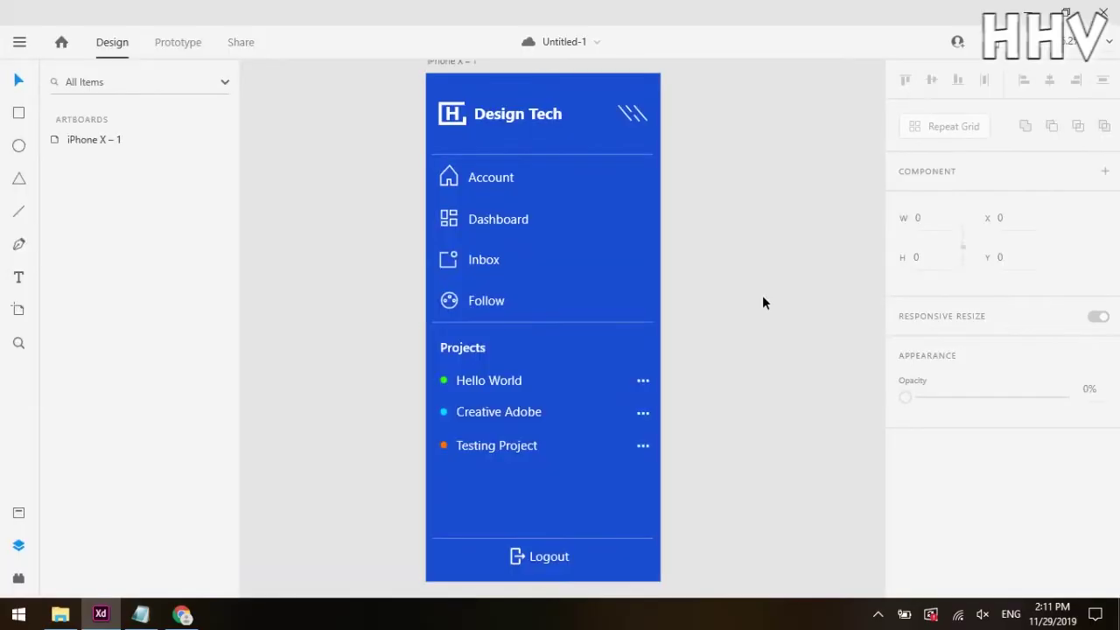
Step: Check the finished sidebar menu screen in Desktop Preview, then close the preview and clear the selection
left_click(237, 12)
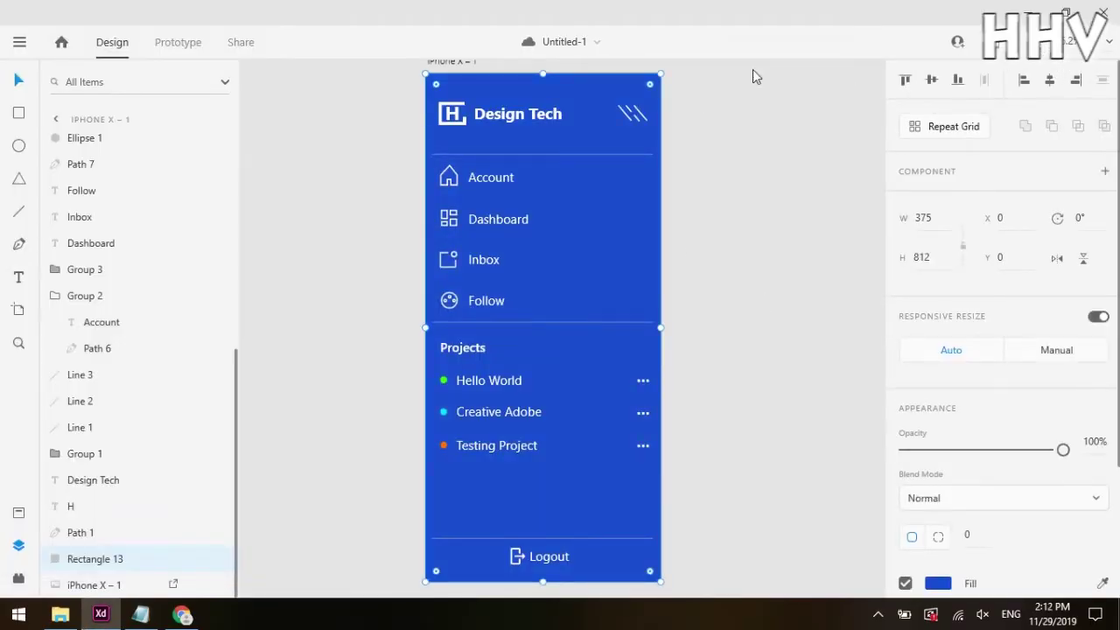
key("ctrl+Return")
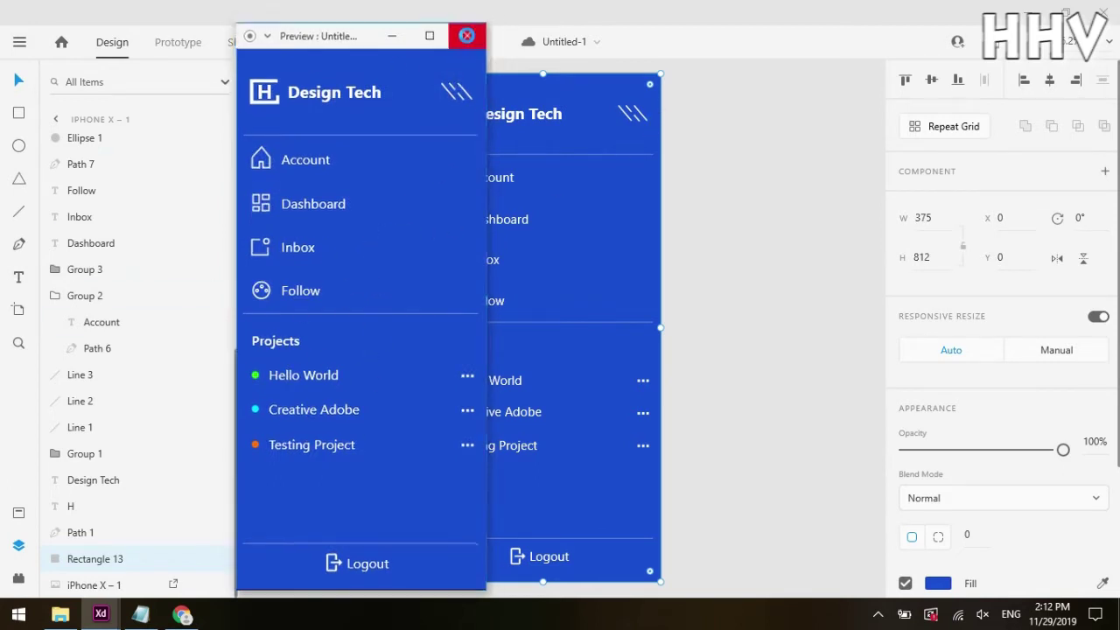
left_click(468, 37)
left_click(781, 281)
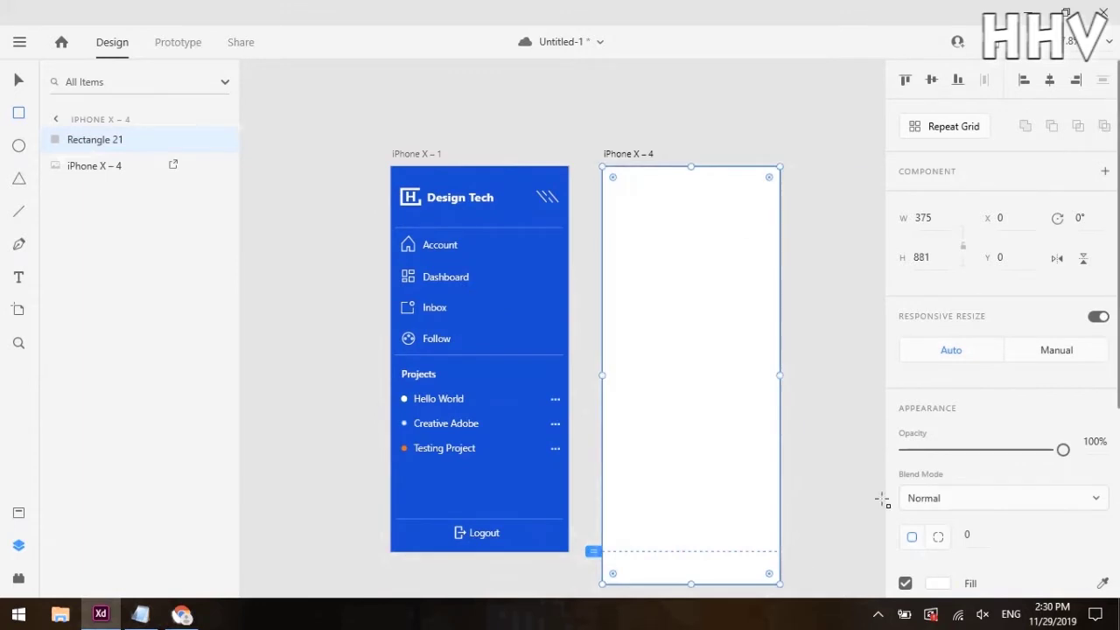
Step: Draw the rounded search box and add black placeholder text 'Enter the name to search'
left_click_drag(323, 230, 787, 301)
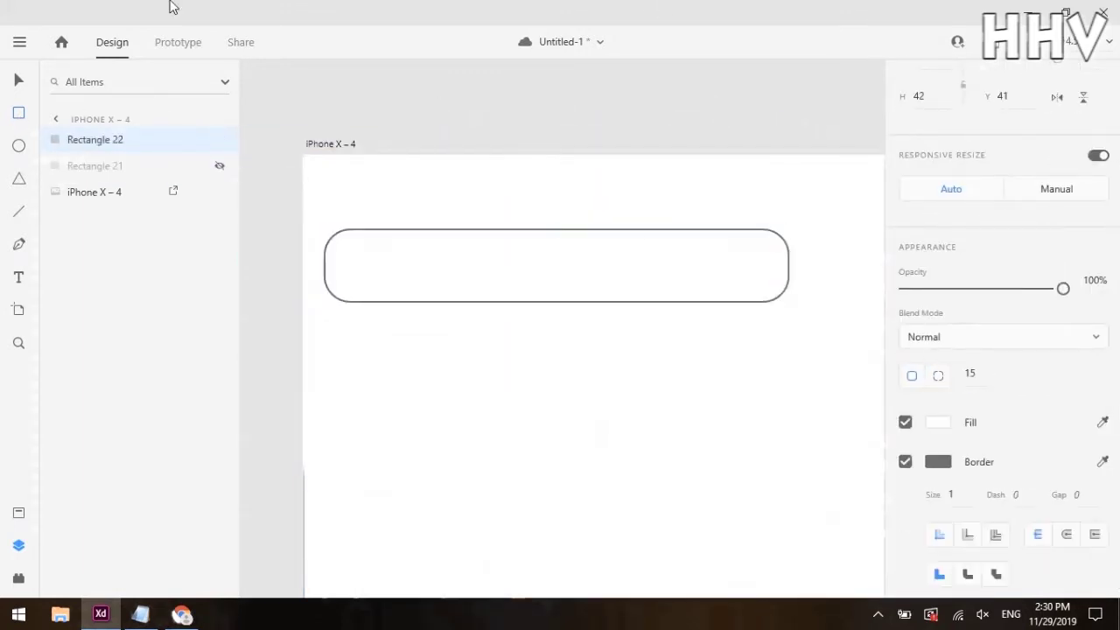
left_click(220, 140)
left_click(19, 277)
left_click(442, 249)
type("E")
left_click(938, 410)
left_click(822, 441)
type("e to search")
key("Escape")
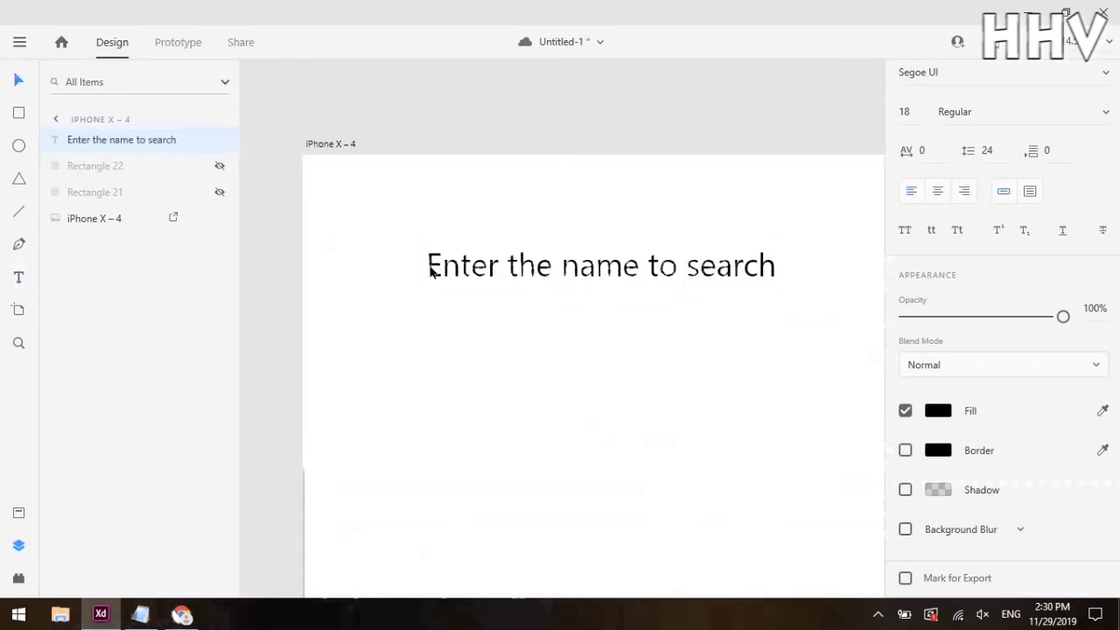
Step: Set the placeholder text size to 16 and unhide the search box
double_click(608, 276)
left_click(904, 111)
key("Down")
key("Down")
key("Escape")
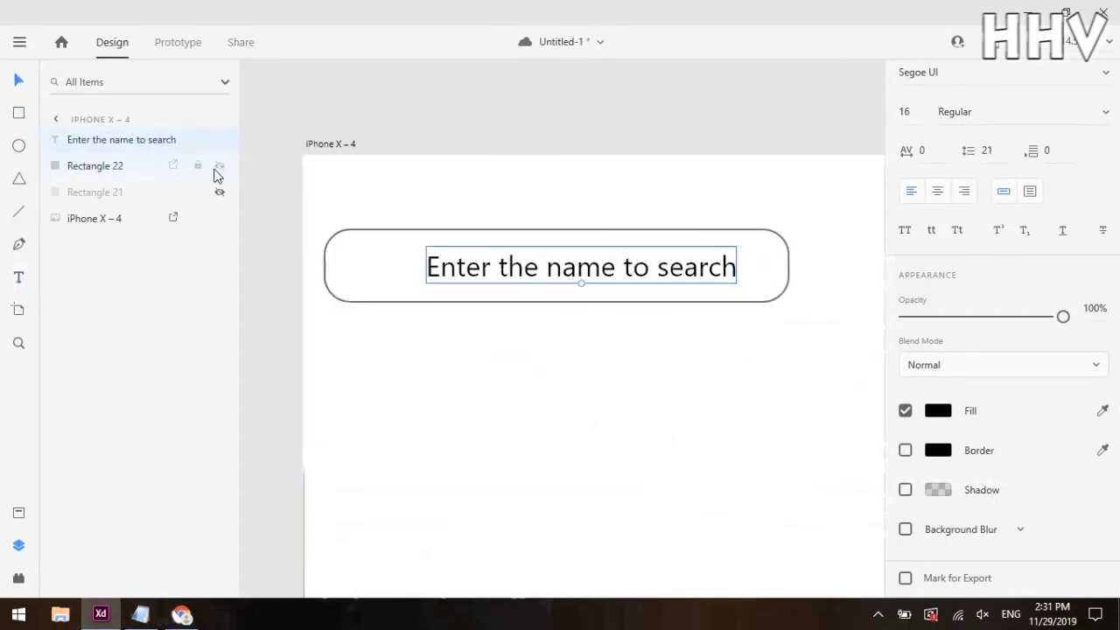
left_click(61, 614)
Step: Drag the icons8-search-90 search icon from the file browser onto the search box
left_click(636, 335)
double_click(750, 313)
left_click(761, 472)
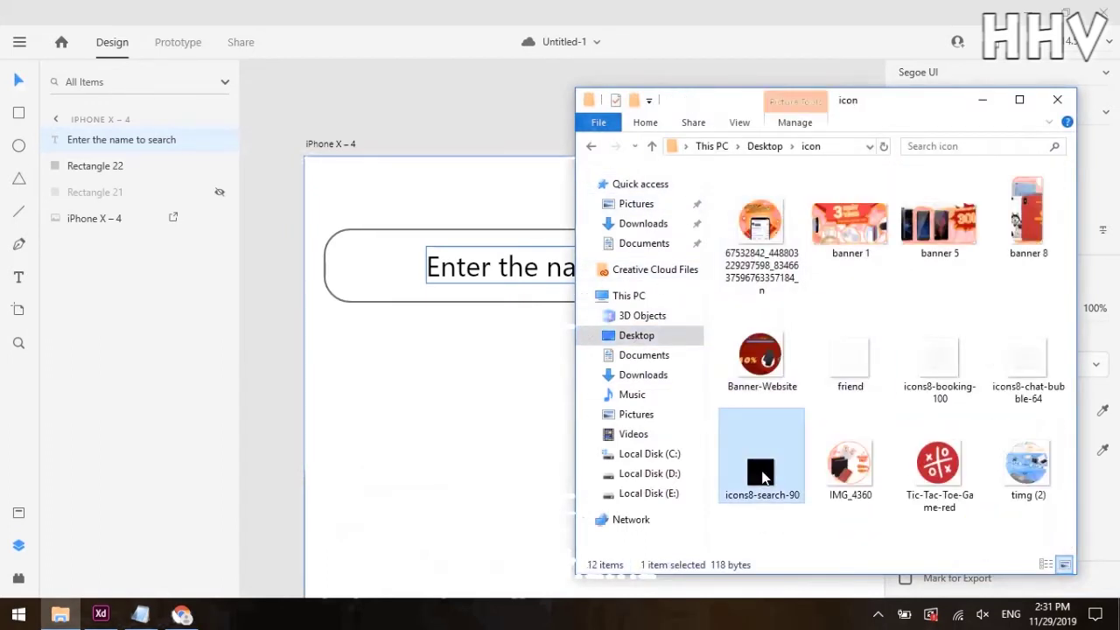
left_click_drag(762, 475, 442, 168)
left_click(982, 100)
scroll(560, 203, "left", 5)
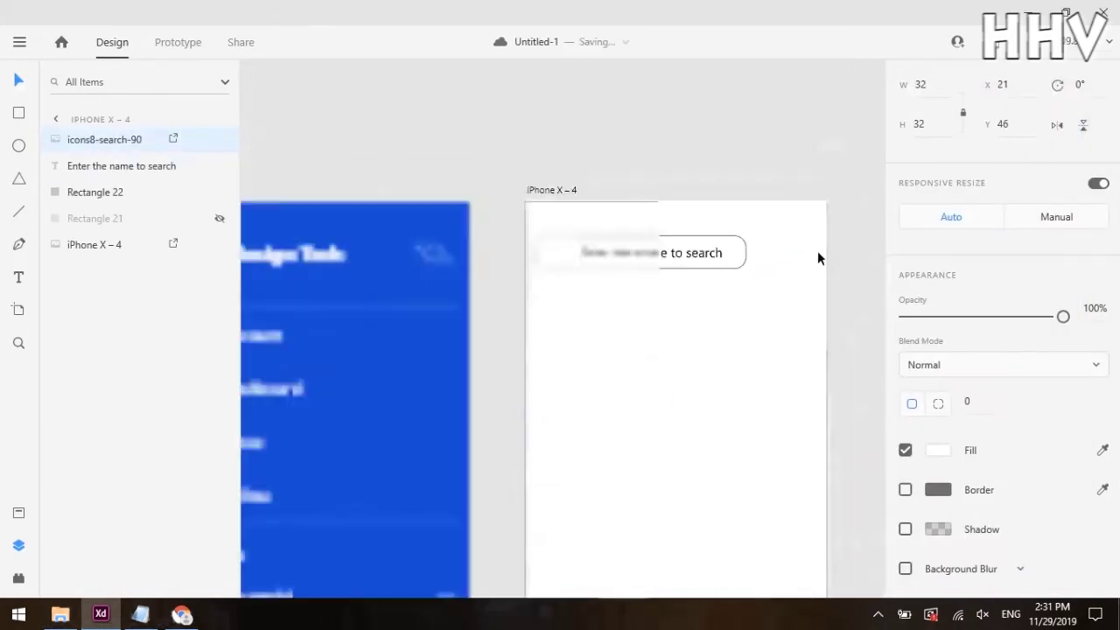
Step: Copy the menu icon (Group 7) onto the new screen and make its border black
left_click(435, 273)
key("ctrl+c")
key("ctrl+v")
left_click(938, 450)
left_click(1081, 166)
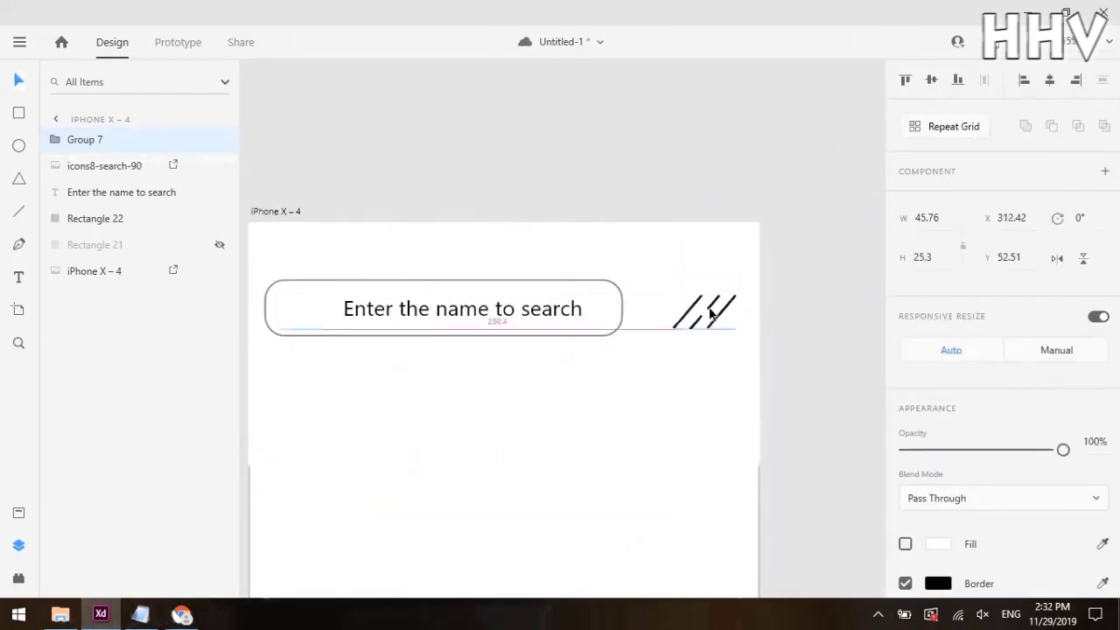
scroll(302, 367, "up", 1)
Step: Draw a horizontal divider line under the search box
key("l")
left_click_drag(254, 350, 865, 350)
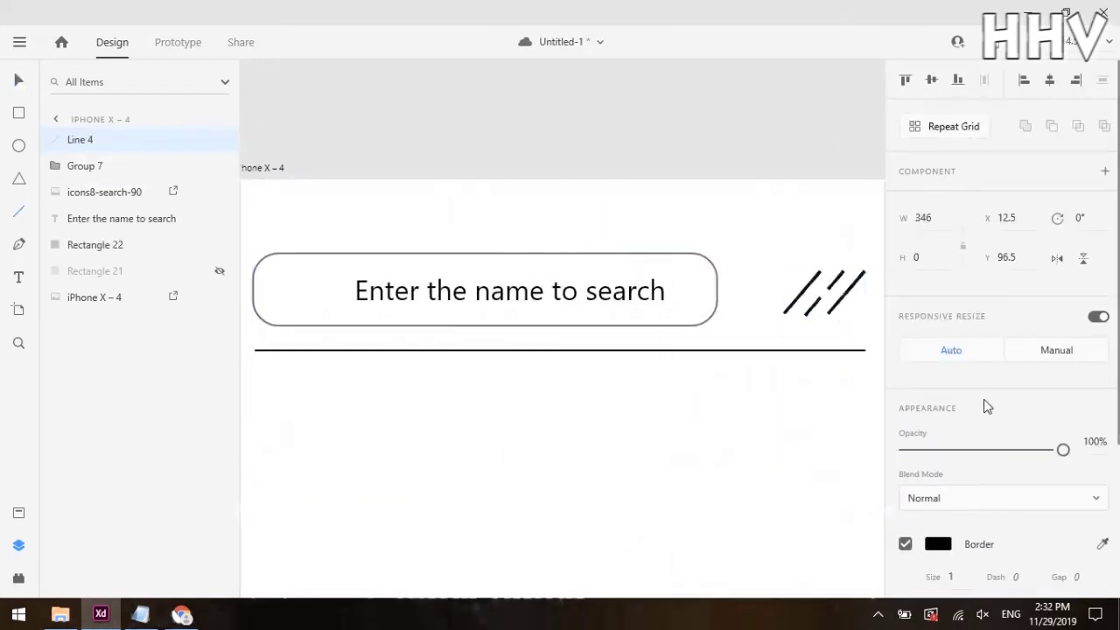
key("v")
scroll(538, 241, "down", 3)
scroll(239, 322, "up", 1)
Step: Draw an avatar circle below the divider and copy it into a row
key("e")
left_click_drag(289, 263, 418, 392)
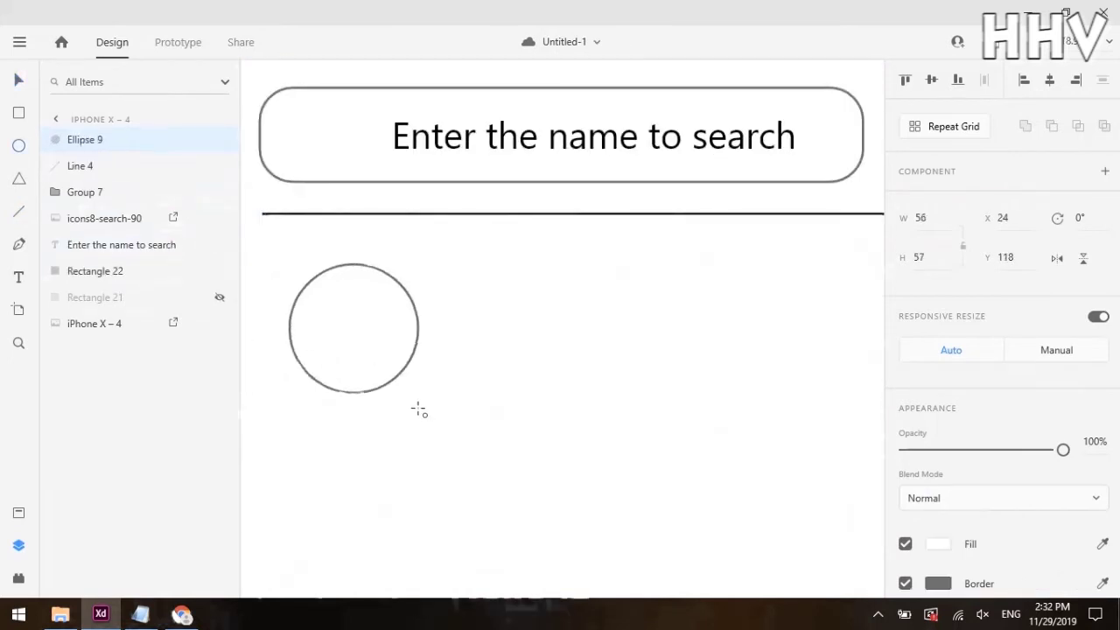
mouse_move(335, 312)
left_mouse_down()
mouse_move(837, 320)
mouse_move(588, 270)
left_mouse_up()
Step: Put a contact name label under each circle, then draw a header rectangle from the artboard's top-left
key("t")
left_click(319, 330)
type("K")
key("Escape")
mouse_move(368, 343)
left_mouse_down()
mouse_move(366, 329)
mouse_move(584, 324)
left_mouse_up()
double_click(584, 324)
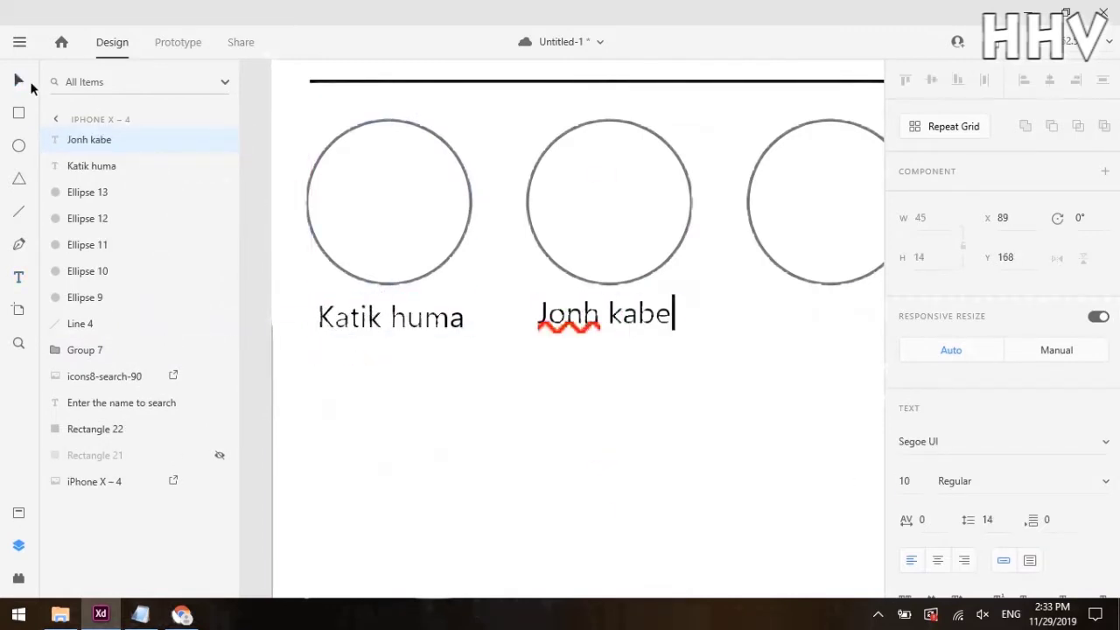
key("Escape")
left_click_drag(463, 343, 775, 354)
scroll(753, 351, "down", 3)
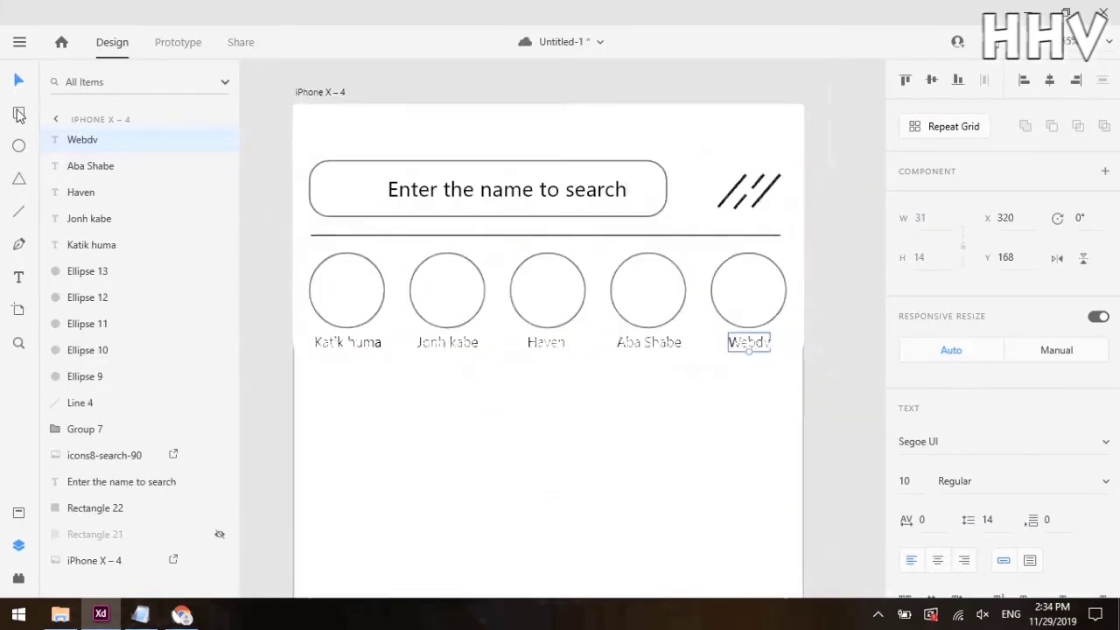
key("r")
left_click_drag(296, 106, 802, 350)
Step: Round the header rectangle's bottom corners to 15, remove its border, and move it behind the header content
scroll(1002, 402, "down", 2)
left_click(938, 455)
left_click(1049, 454)
type("15")
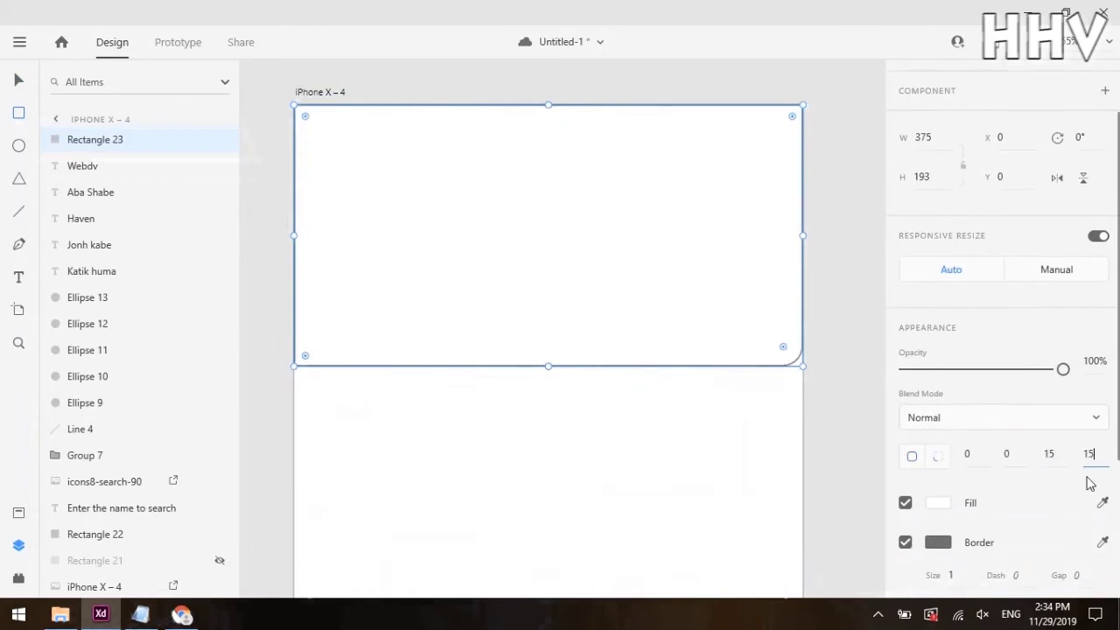
scroll(1089, 462, "down", 4)
key("Return")
scroll(1030, 407, "down", 2)
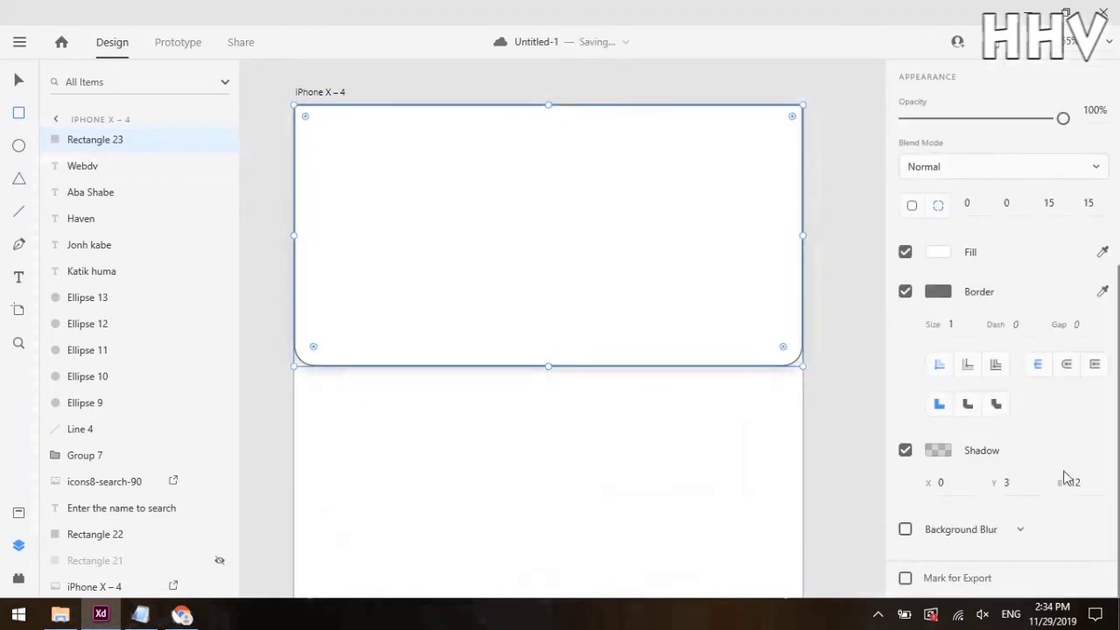
left_click(905, 293)
left_click_drag(94, 139, 97, 547)
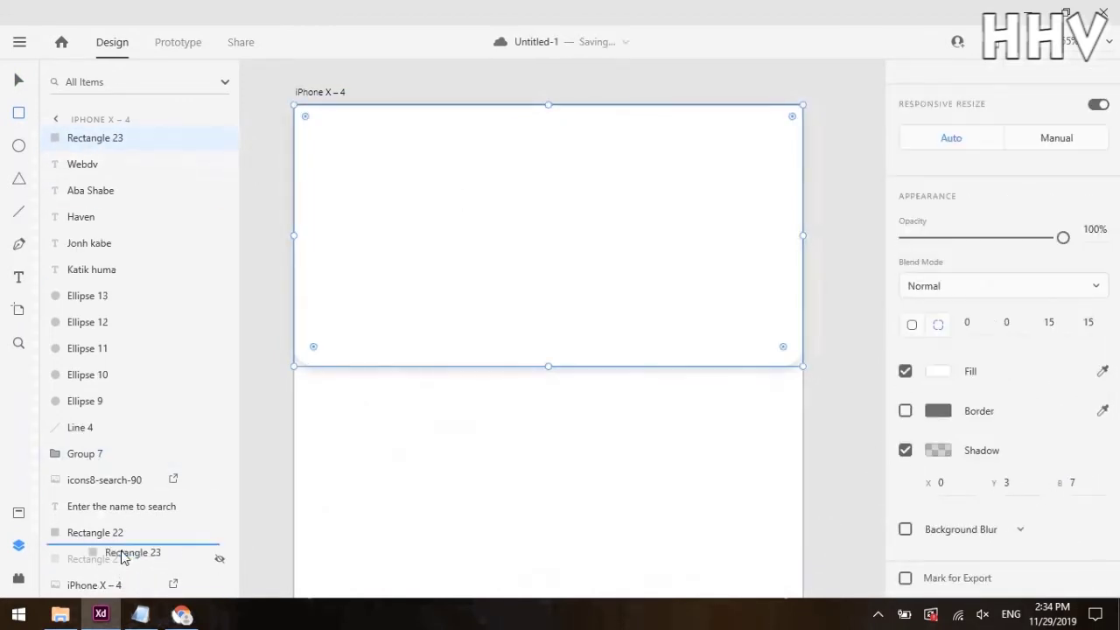
scroll(722, 218, "down", 1)
scroll(722, 219, "down", 2)
Step: Draw the chat card rectangle (Rectangle 24) and temporarily hide it
key("r")
left_click_drag(312, 314, 514, 362)
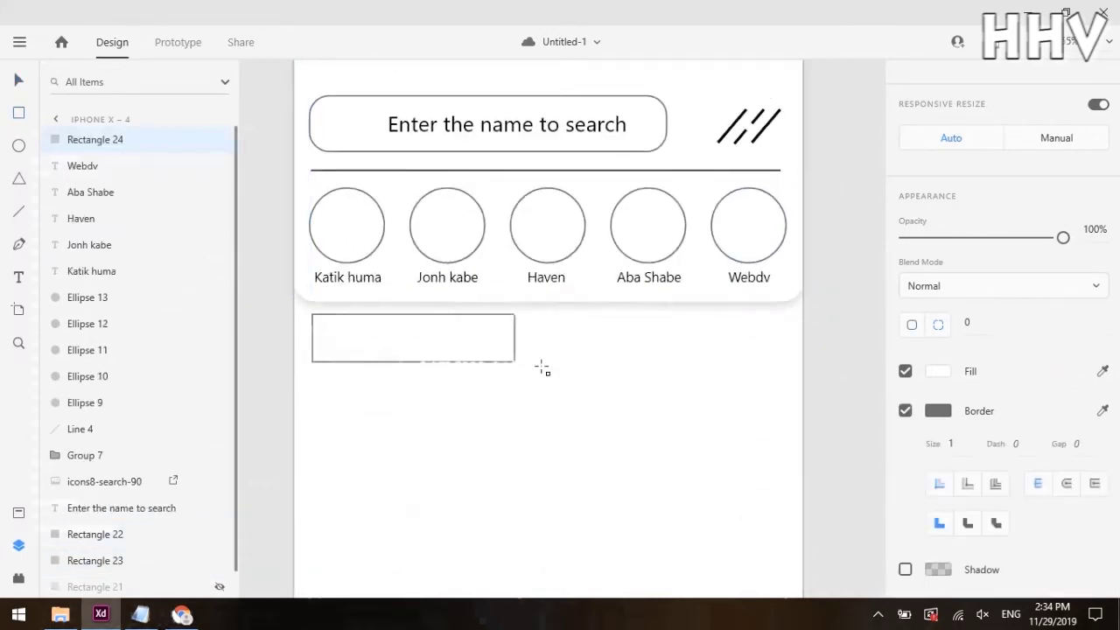
left_click(219, 139)
scroll(420, 263, "down", 1)
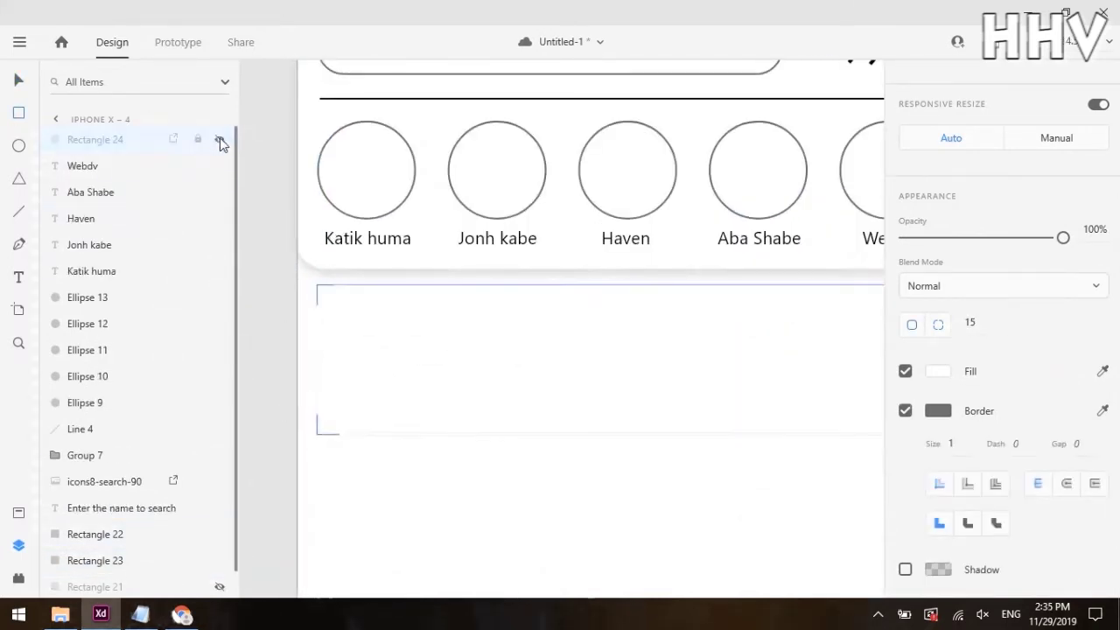
scroll(420, 350, "up", 2, "ctrl")
Step: Add an avatar circle and a size-20 contact name beside it on the card
key("e")
left_click_drag(359, 327, 470, 437)
left_click(507, 292)
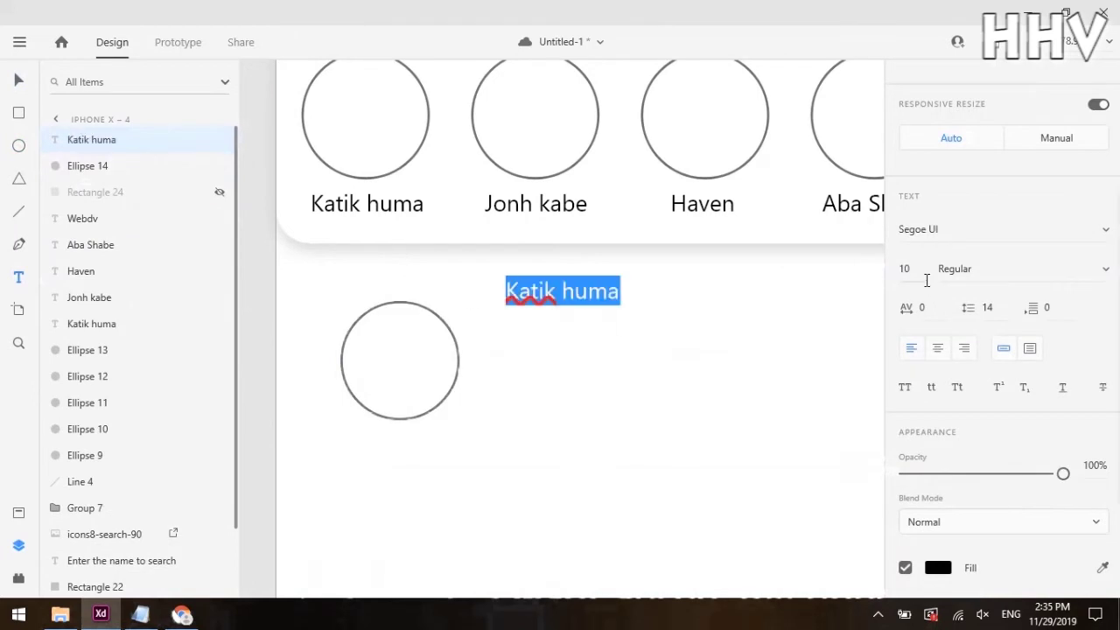
left_click(1019, 269)
type("20")
left_click_drag(532, 295, 512, 346)
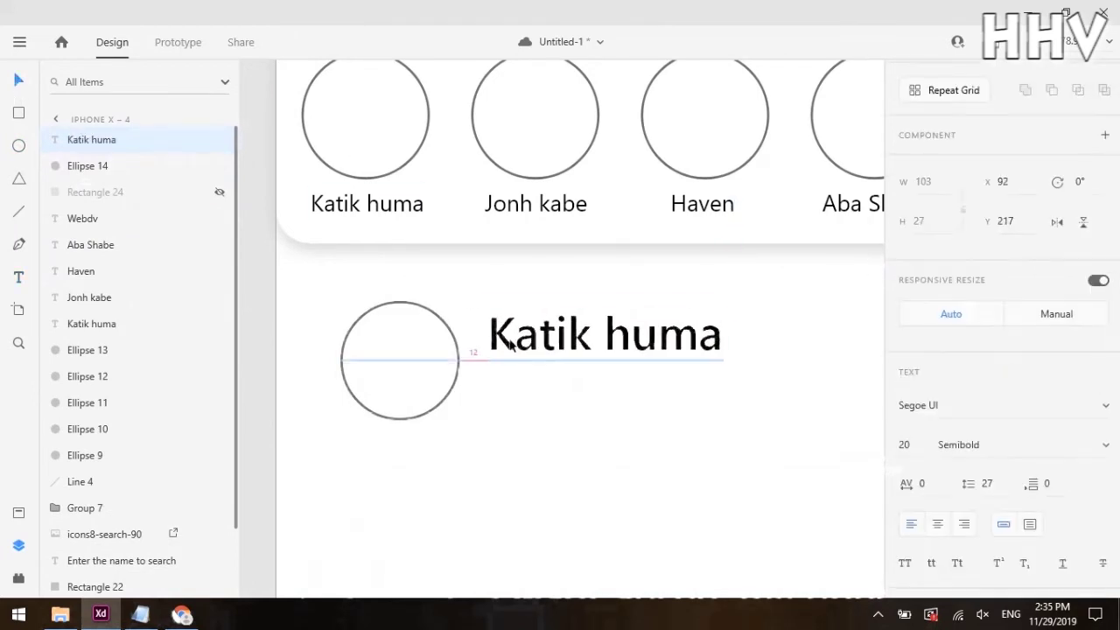
Step: Add the message line 'Hello :D' below the name
key("t")
left_click(500, 389)
type(":D")
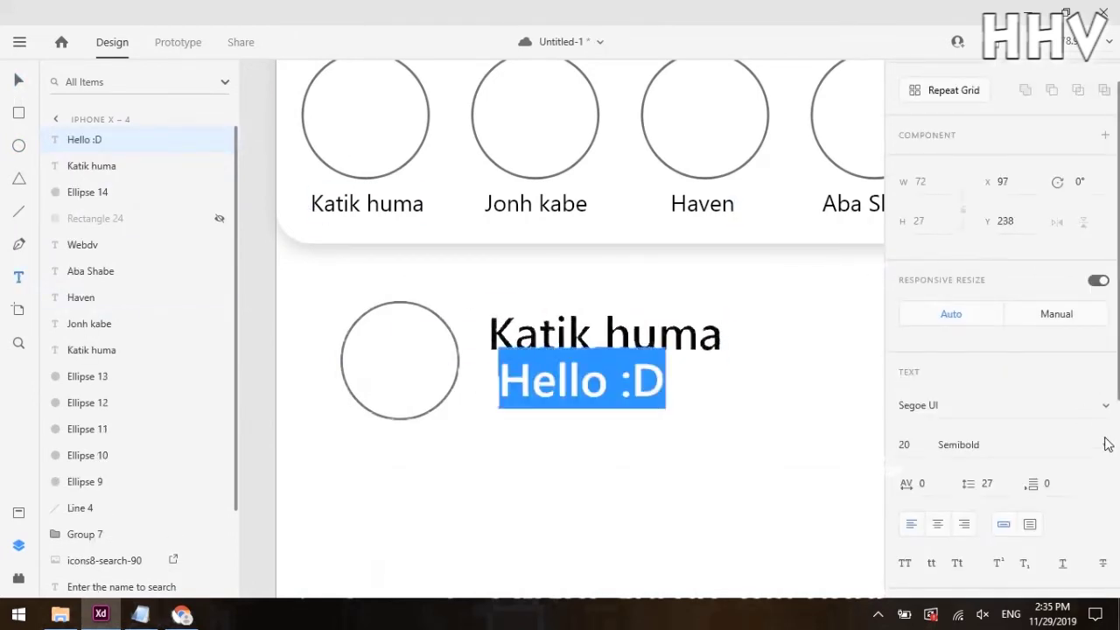
scroll(532, 392, "down", 2)
scroll(675, 302, "up", 3)
scroll(675, 302, "up", 2)
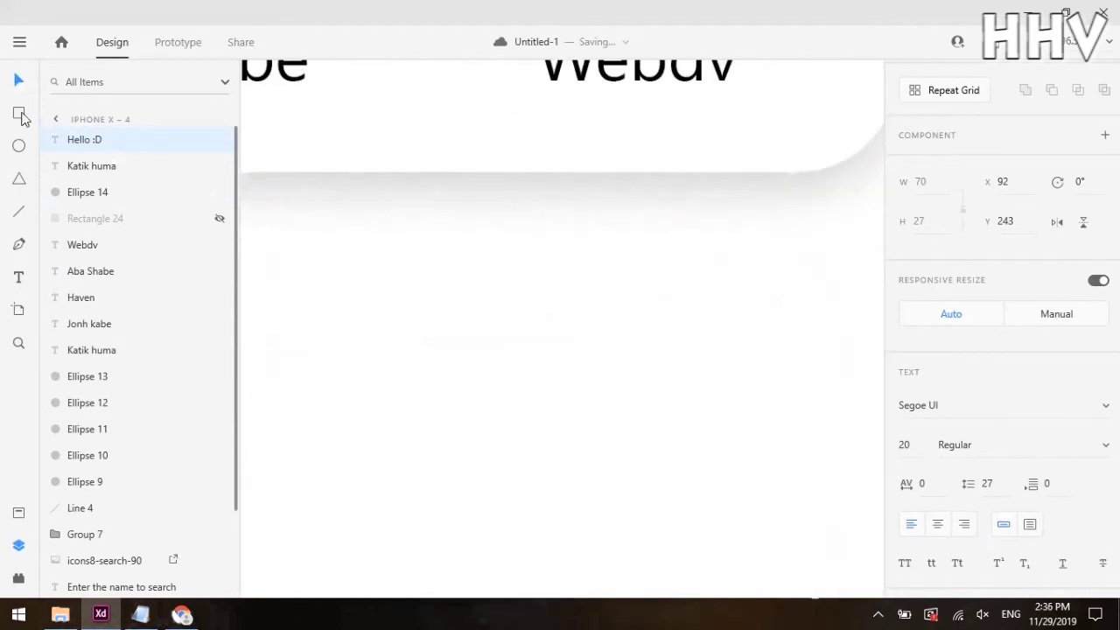
Step: Draw three small dot squares, group them, then group all the card elements together
key("r")
left_click_drag(581, 305, 604, 317)
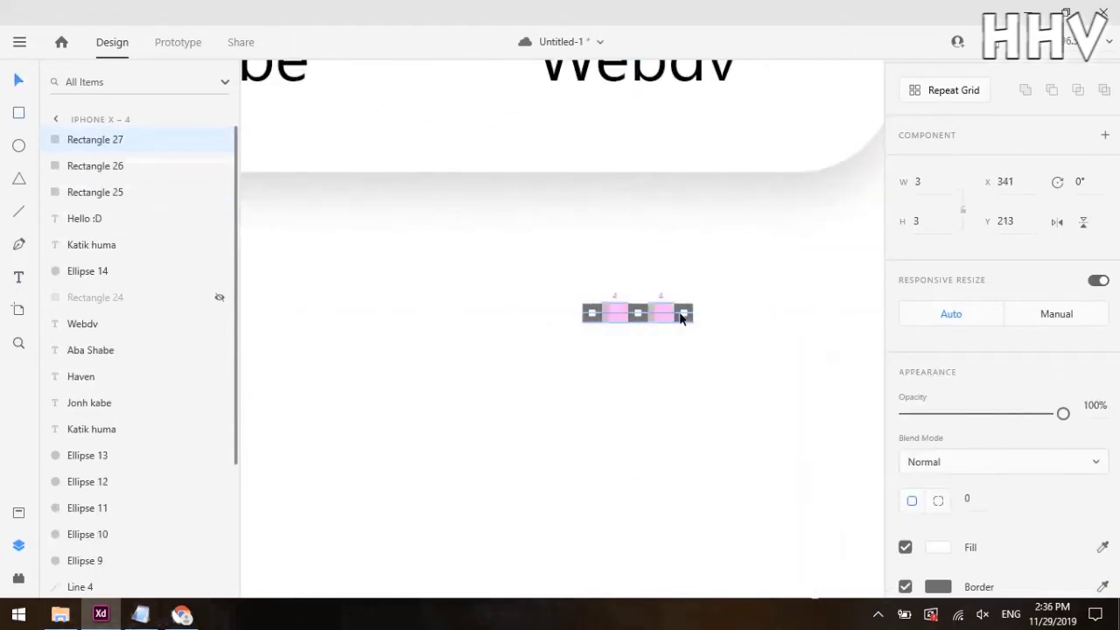
left_click(96, 192, "shift")
key("ctrl+g")
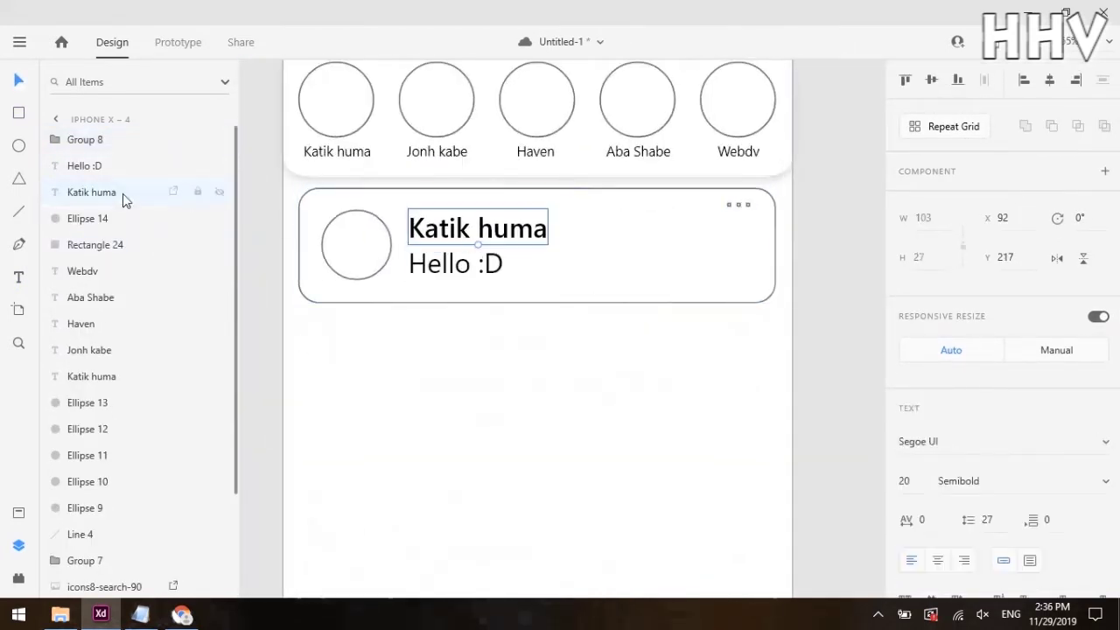
left_click(84, 139, "shift")
key("ctrl+g")
Step: Duplicate the card below, make it taller, and change its message to 'I want ansers my quetion'
left_click_drag(387, 253, 389, 381)
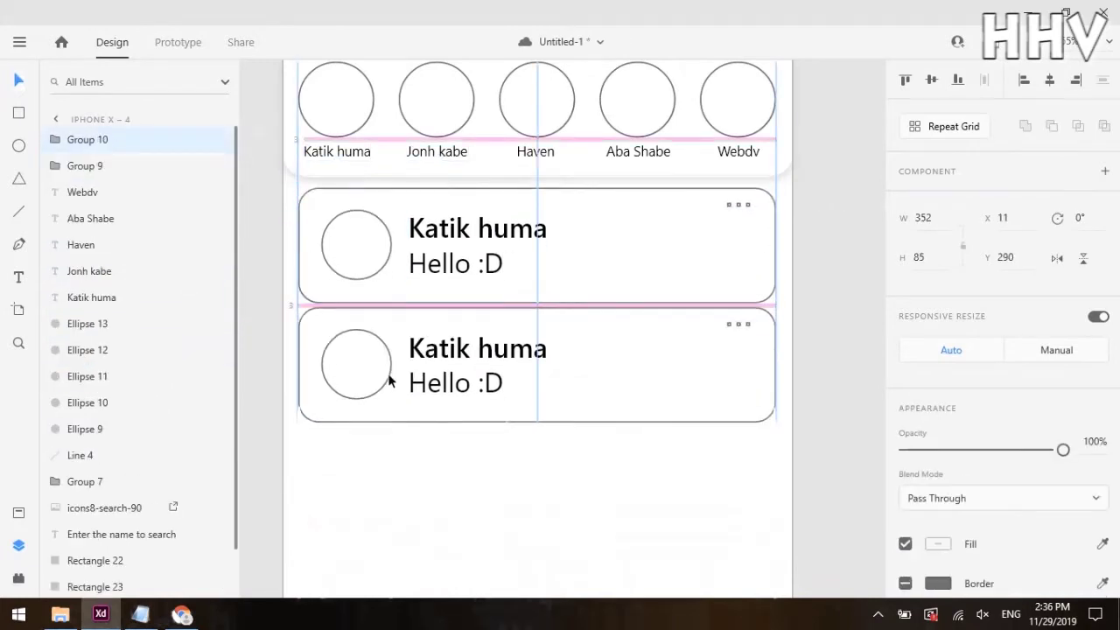
double_click(566, 398)
left_click_drag(536, 421, 519, 532)
left_click(218, 270)
double_click(482, 337)
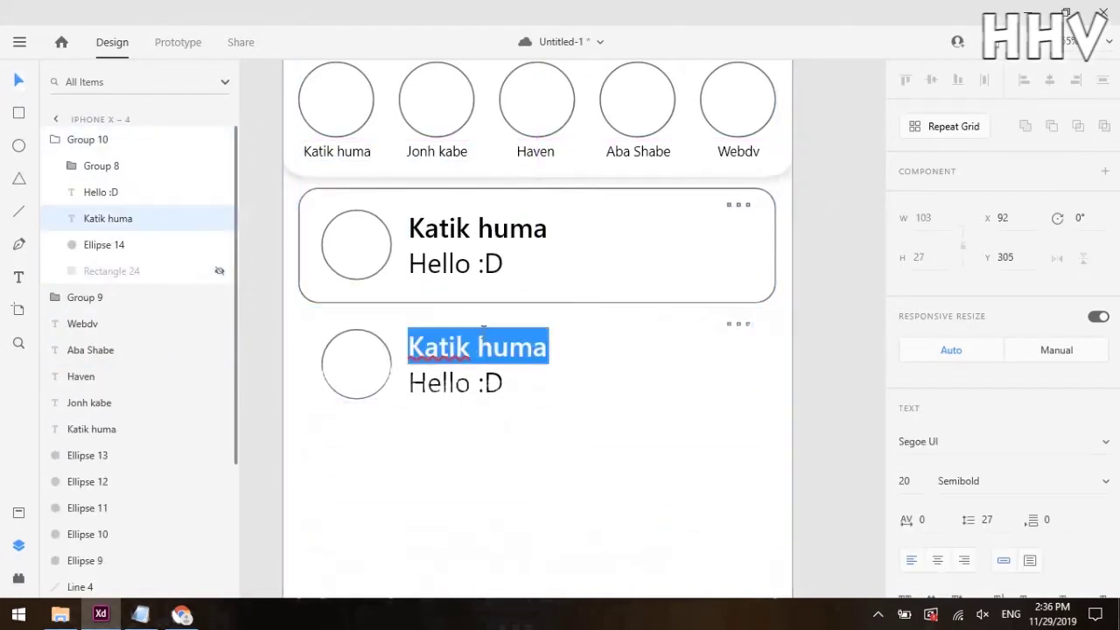
double_click(476, 384)
type("I want ansers my quetion")
key("Escape")
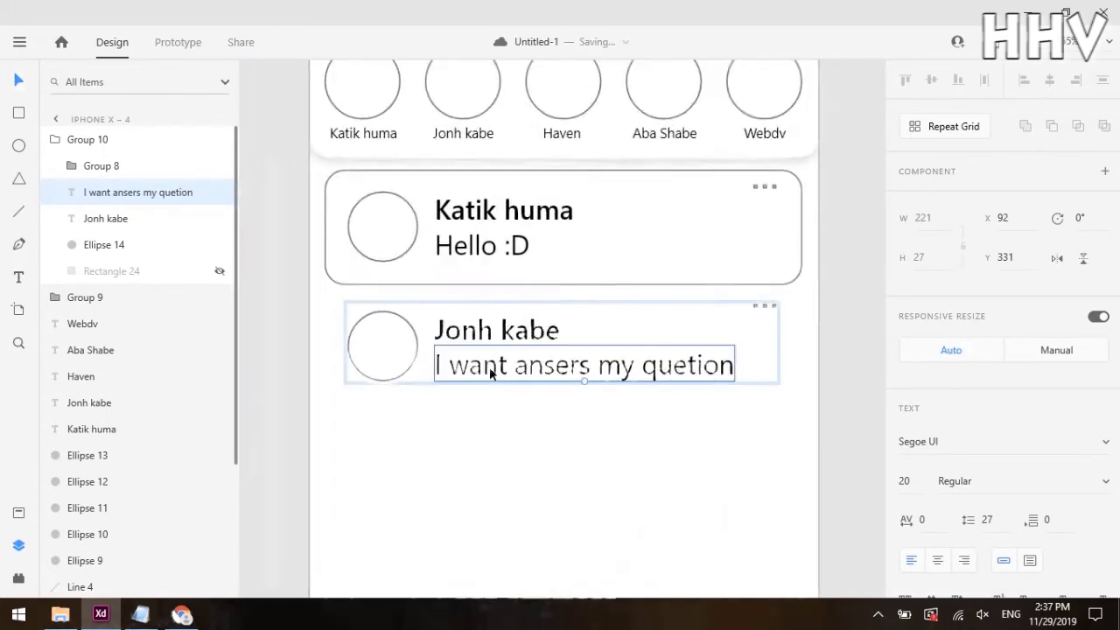
Step: Draw a box inside the taller second card
scroll(288, 376, "up", 2)
key("r")
left_click_drag(295, 381, 557, 523)
scroll(967, 350, "down", 3)
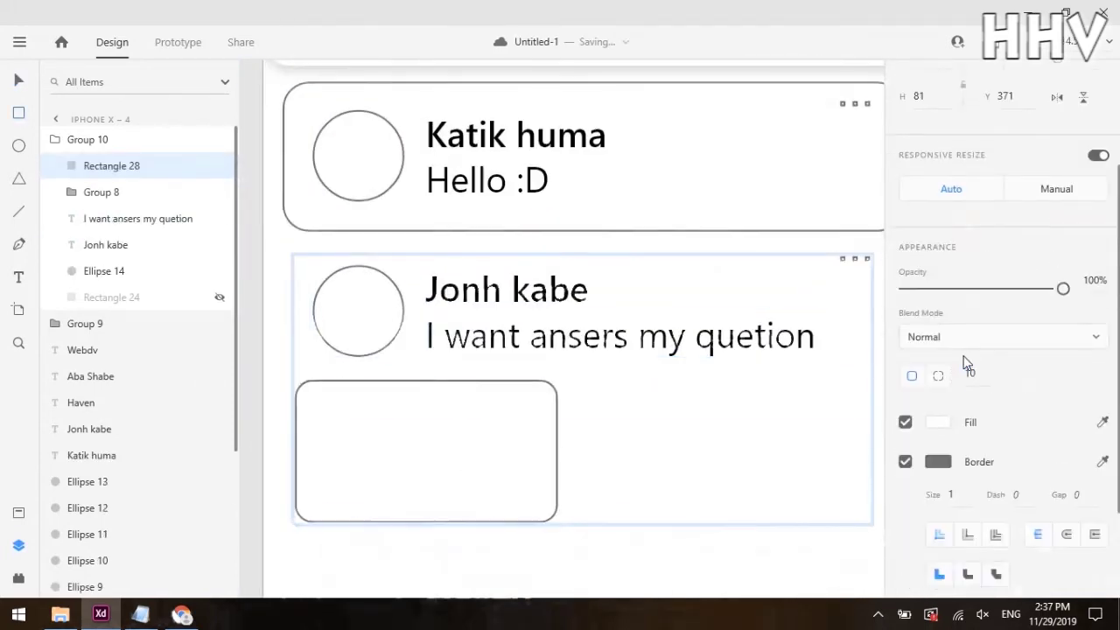
Step: Copy the first card to the bottom with a new contact name and the message 'Good Afternoon'
left_click(21, 83)
scroll(525, 263, "down", 2)
left_click_drag(527, 130, 531, 480)
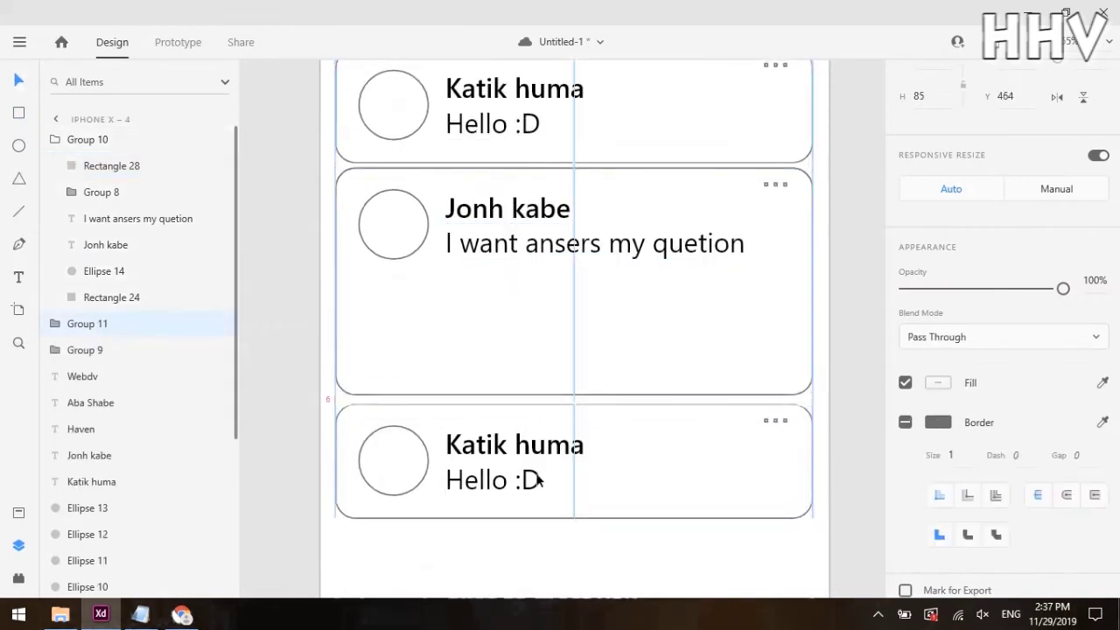
scroll(411, 516, "up", 3)
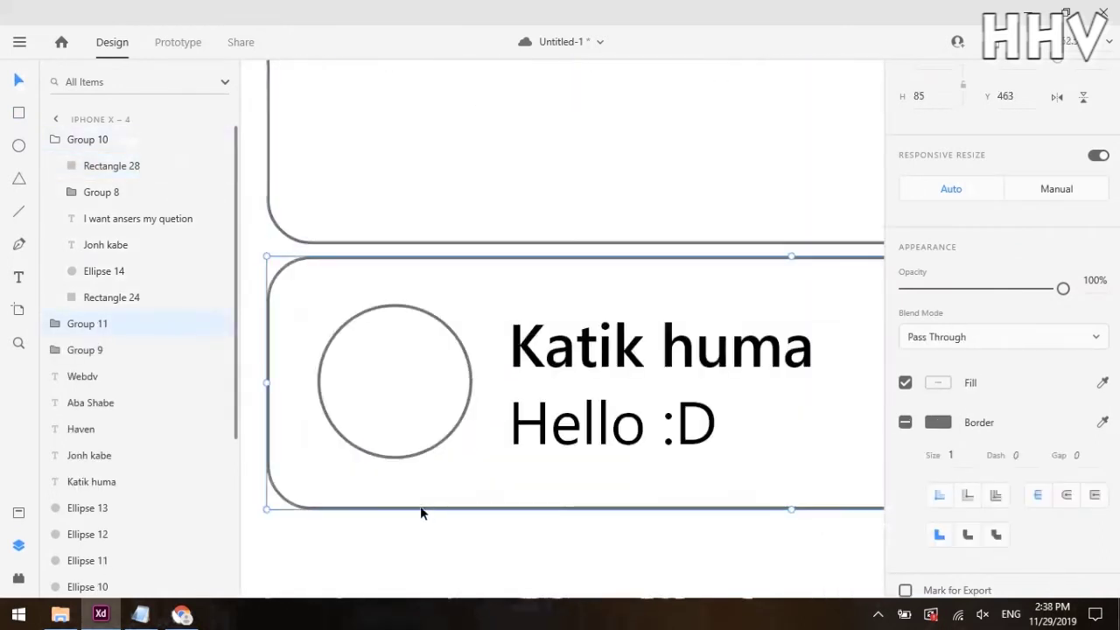
double_click(578, 341)
type("Haven")
double_click(578, 424)
type("Good Aftern")
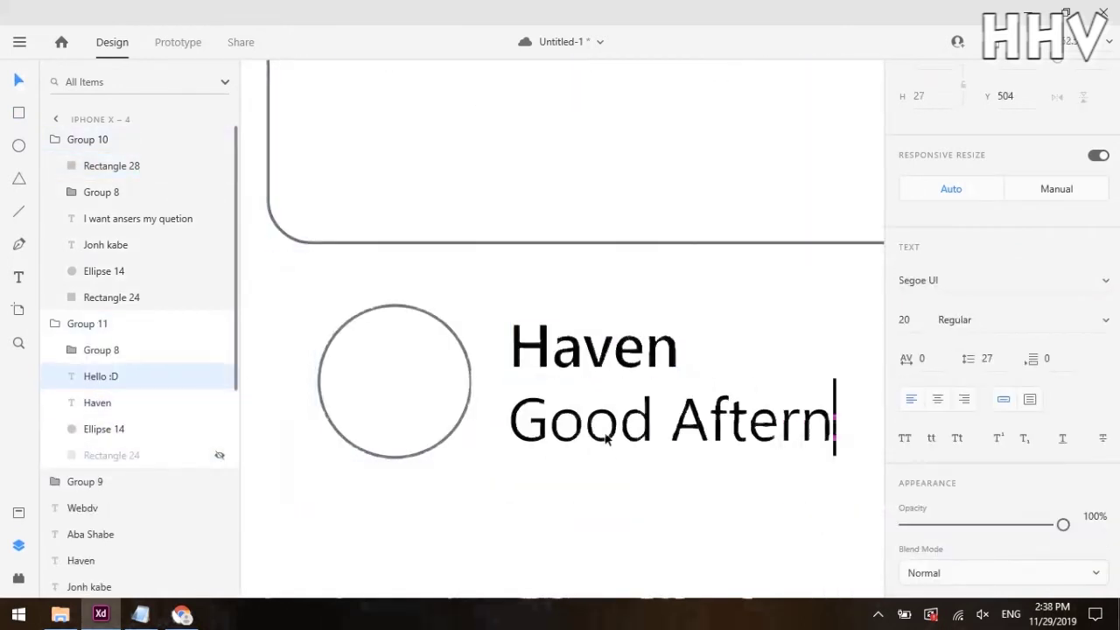
type("oon")
scroll(492, 280, "down", 2)
scroll(490, 320, "up", 2)
left_click(490, 201)
key("Escape")
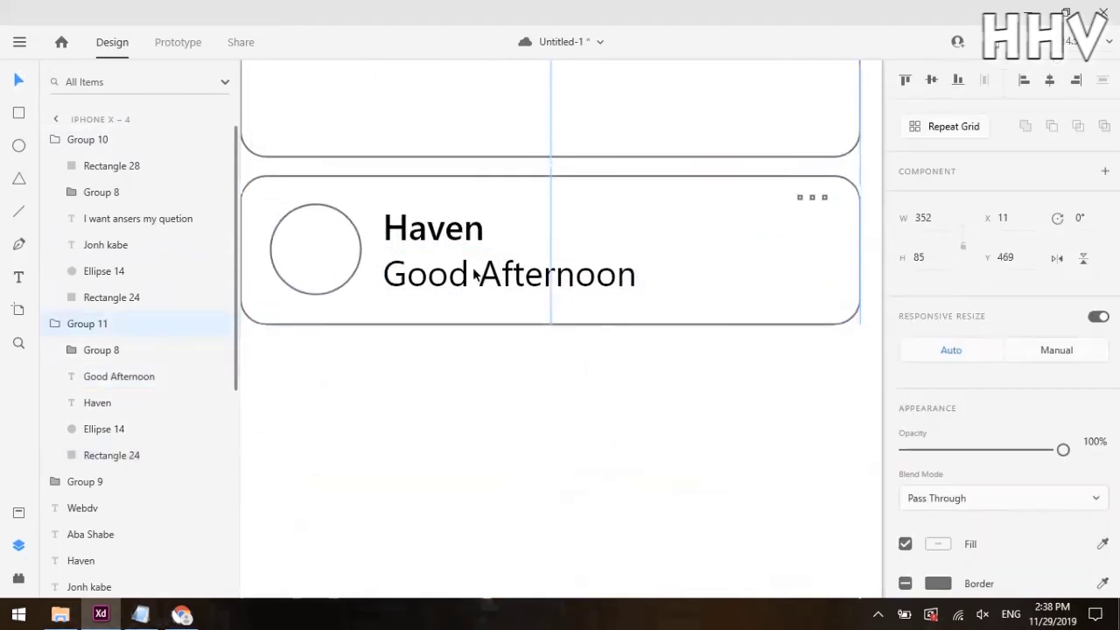
Step: Duplicate the Good Afternoon card with a new contact name and the message 'Nice to meet you'
left_click_drag(473, 275, 473, 445)
left_click(218, 455)
double_click(429, 374)
type("Abe Shabe")
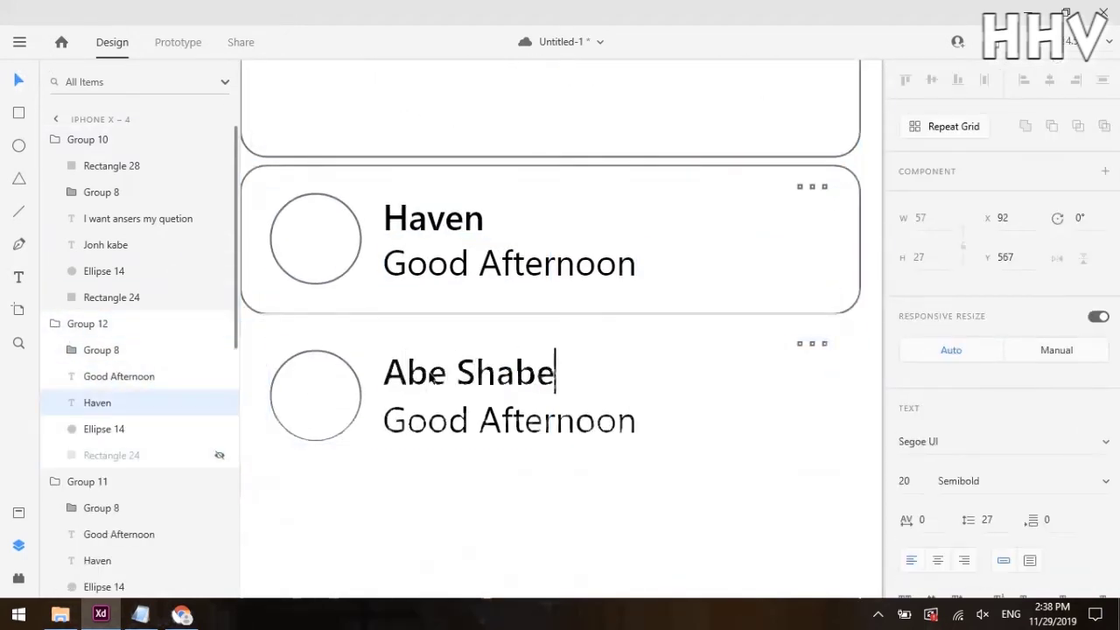
double_click(492, 426)
type("Nice")
key("Escape")
key("Escape")
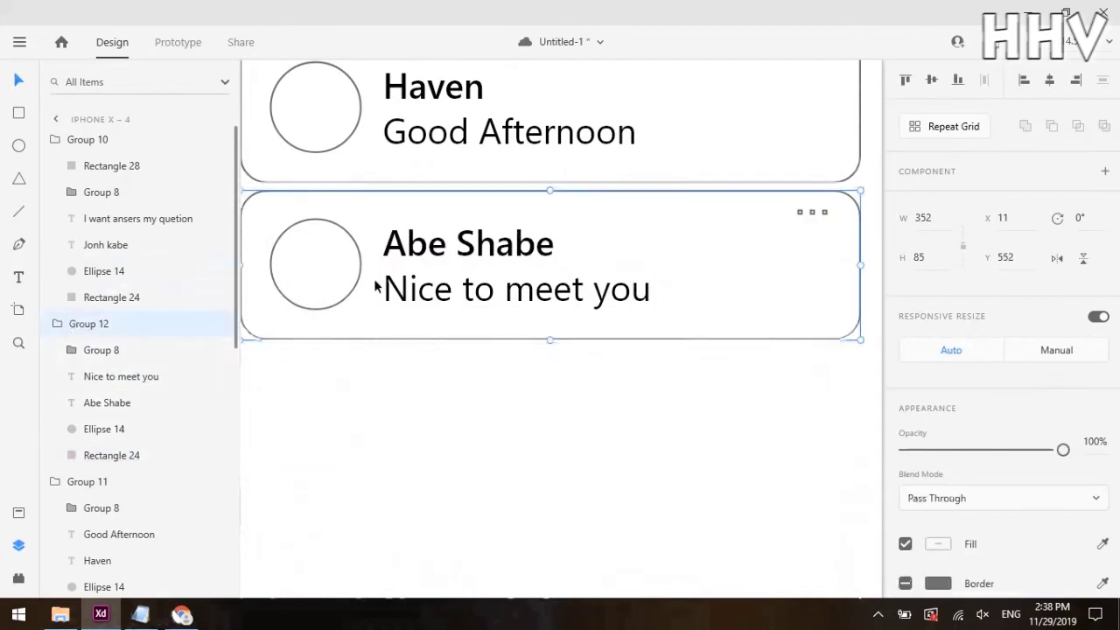
Step: Add another card copy with a new contact name and the message 'Thank you <3'
left_click_drag(651, 241, 651, 398)
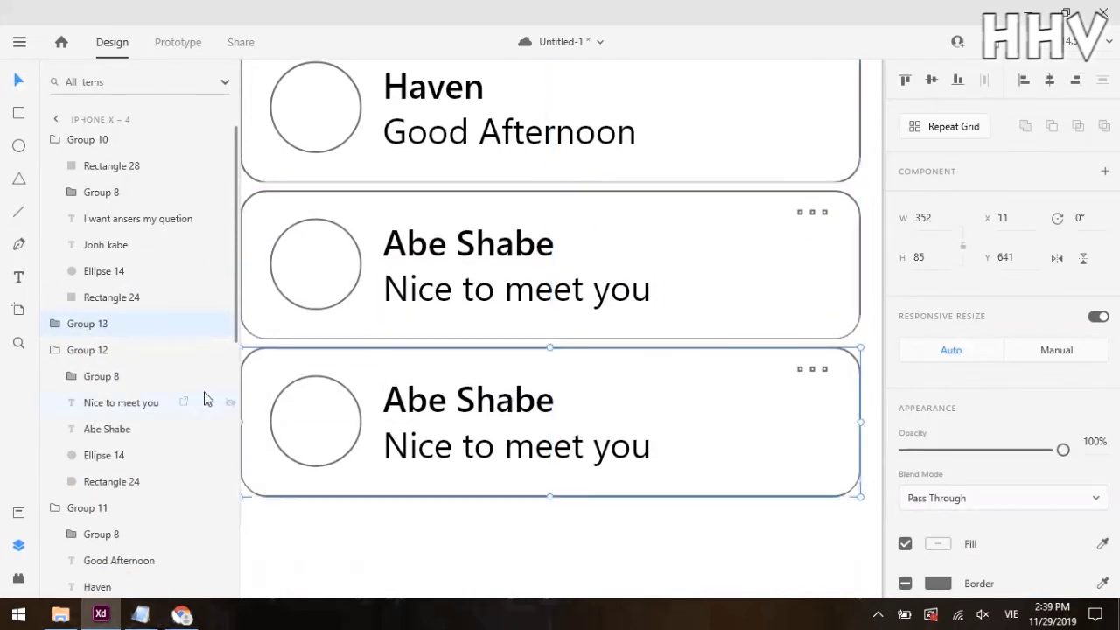
left_click(220, 455)
double_click(490, 377)
type("Sanaga")
left_click(599, 451)
type("Thank you <3")
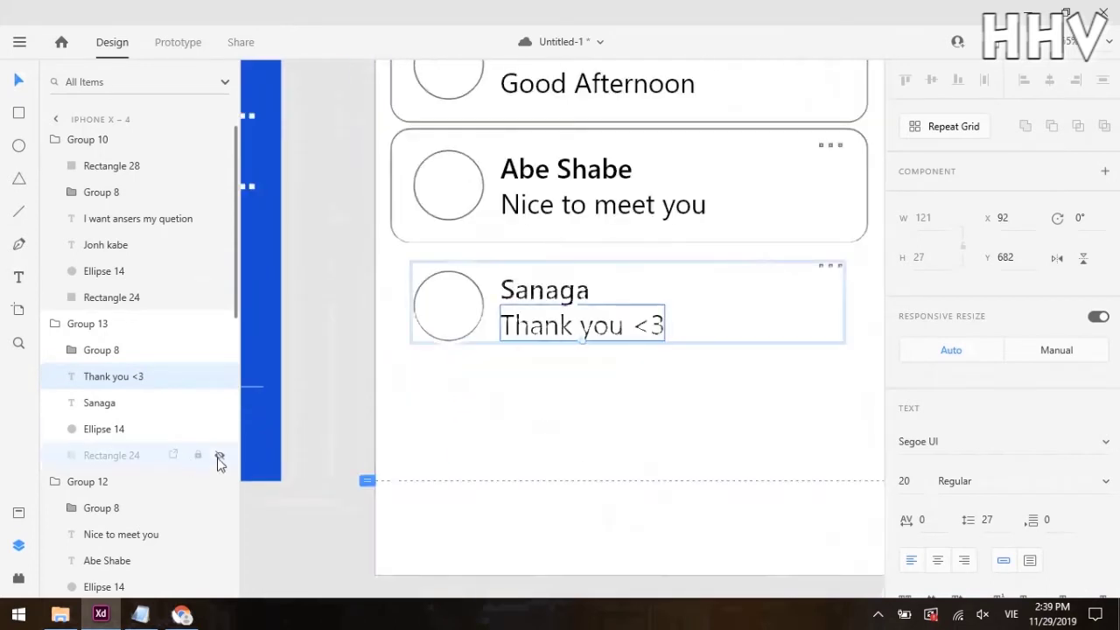
left_click(220, 455)
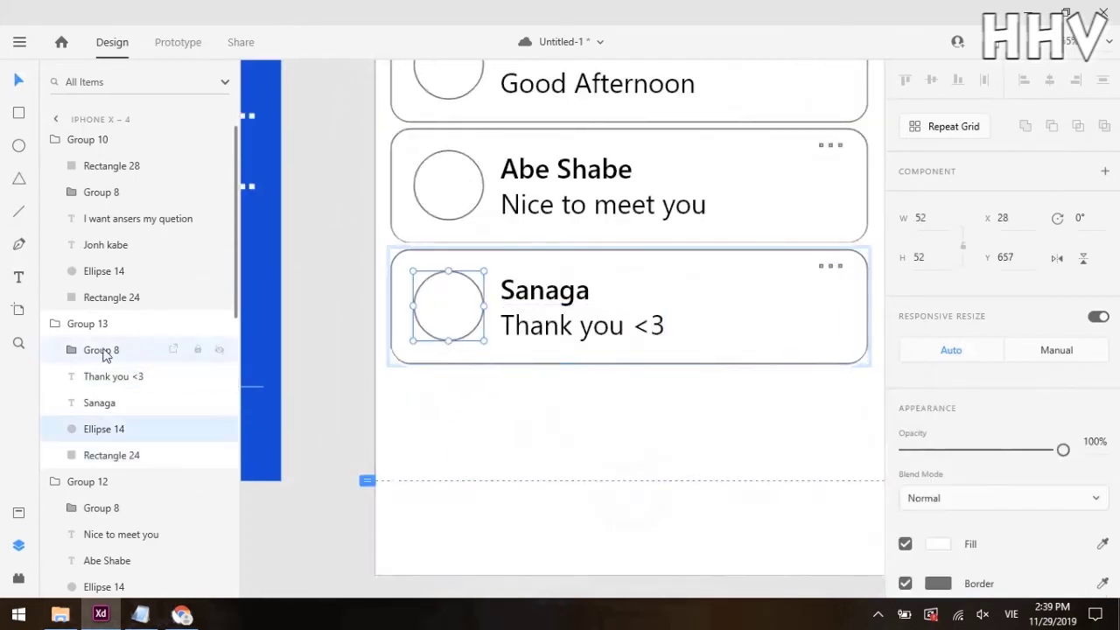
Step: Duplicate the Thank you <3 card with a new contact name and the message 'You can help me'
left_click_drag(448, 280, 449, 402)
left_click(219, 454)
double_click(544, 411)
type("DesignTec")
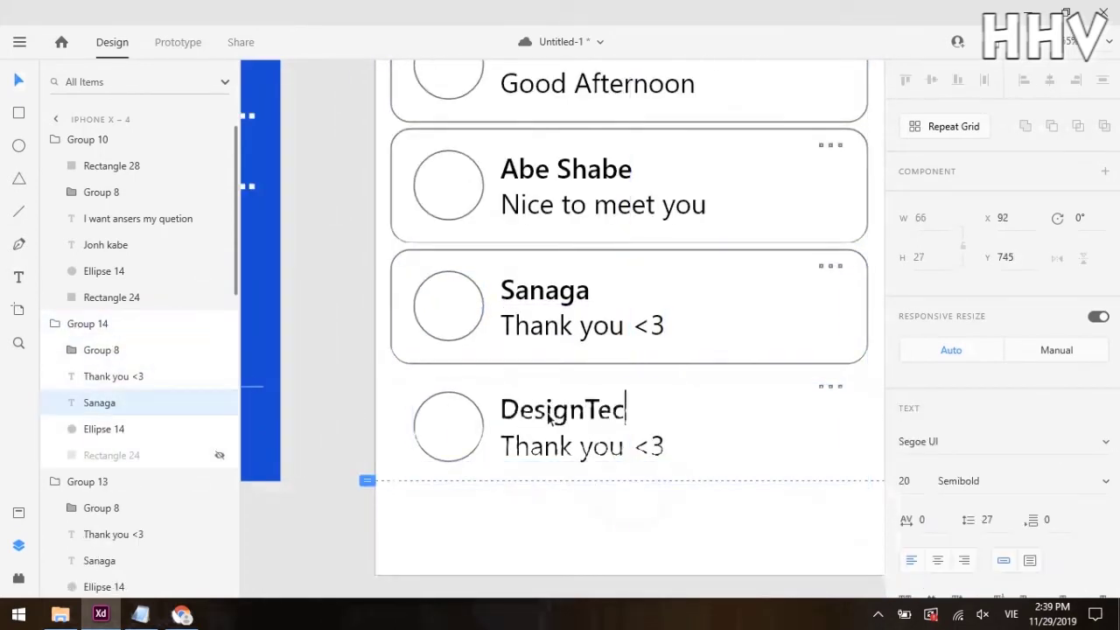
type("h")
double_click(578, 448)
type("Yo")
left_click(220, 455)
scroll(419, 532, "down", 2)
scroll(349, 419, "up", 5)
Step: Start a freeform Pen path below the cards
key("p")
left_click(388, 374)
scroll(547, 412, "up", 3)
Step: Draw the curved dip in the bottom bar and place a circle over it
left_click_drag(594, 426, 621, 487)
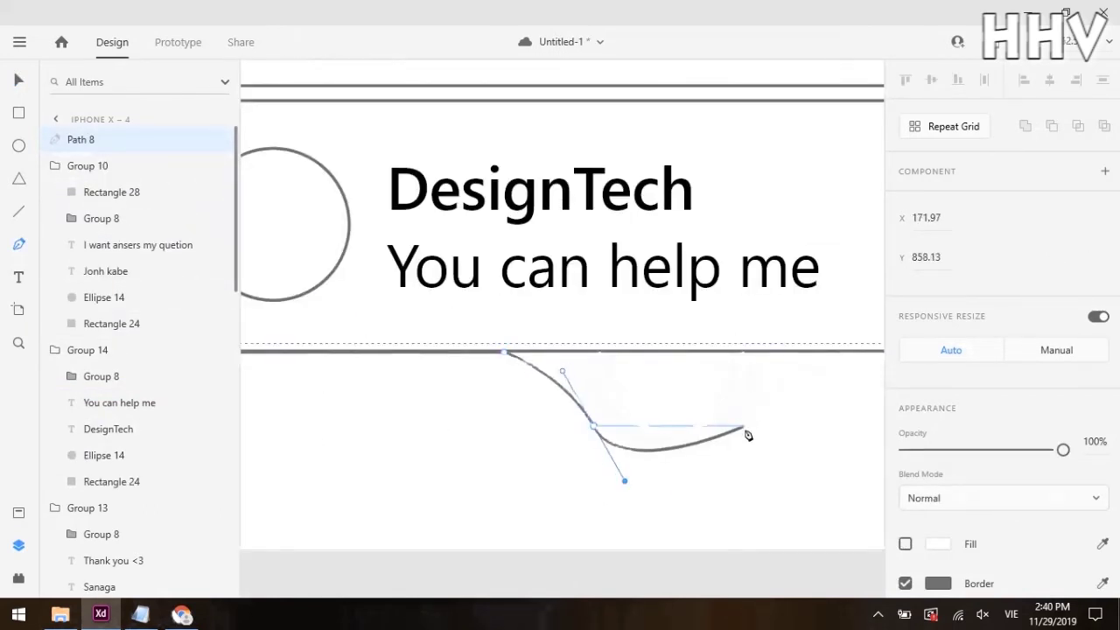
scroll(776, 389, "right", 5)
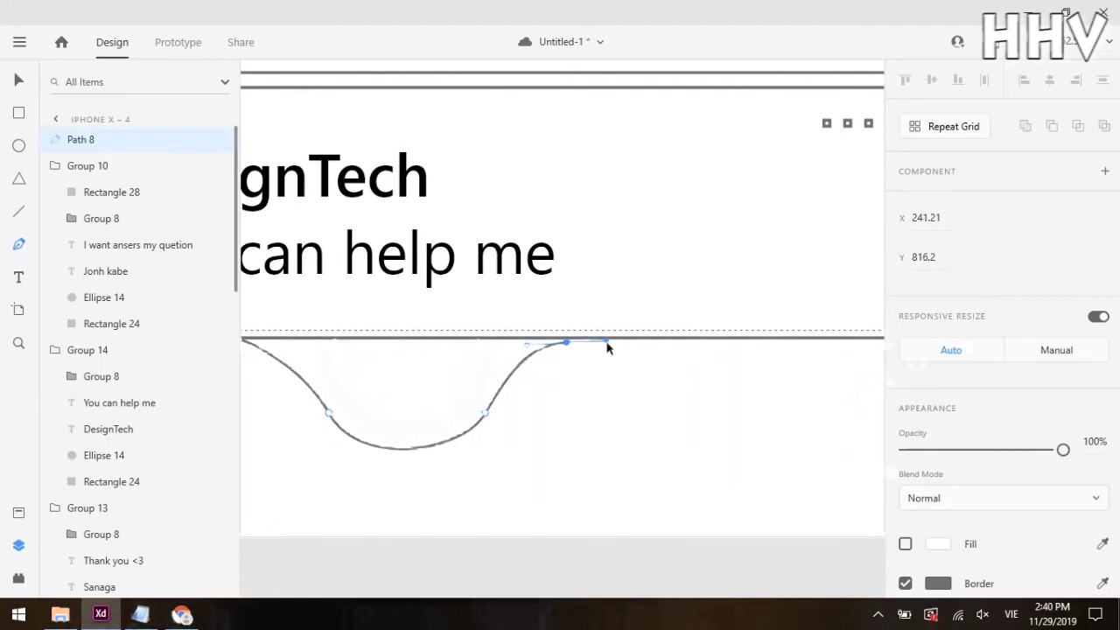
scroll(630, 352, "down", 3)
scroll(395, 455, "left", 5)
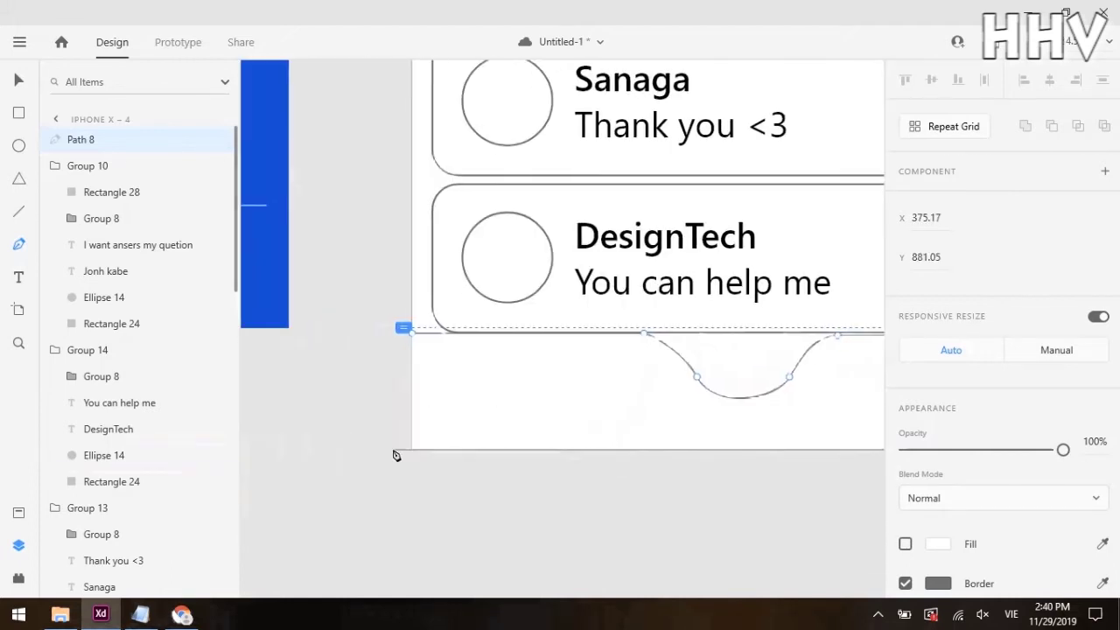
scroll(398, 363, "up", 3)
key("e")
left_click_drag(517, 290, 644, 416)
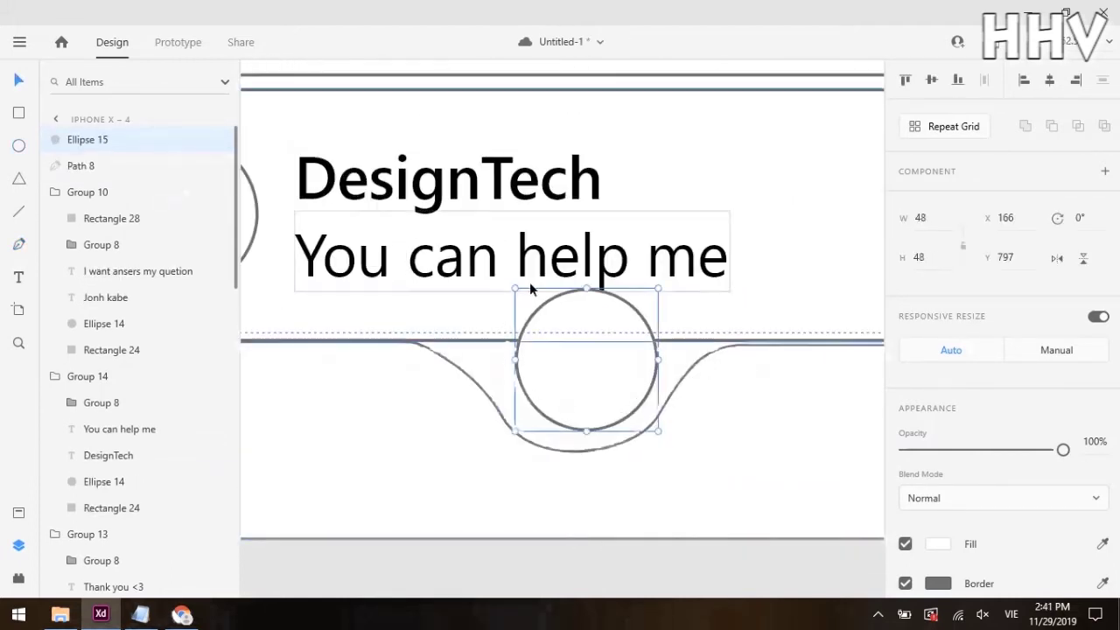
left_click_drag(530, 290, 521, 278)
Step: Add a '+' inside the circle at font size 50 with Semilight weight
key("t")
left_click(574, 350)
type("+")
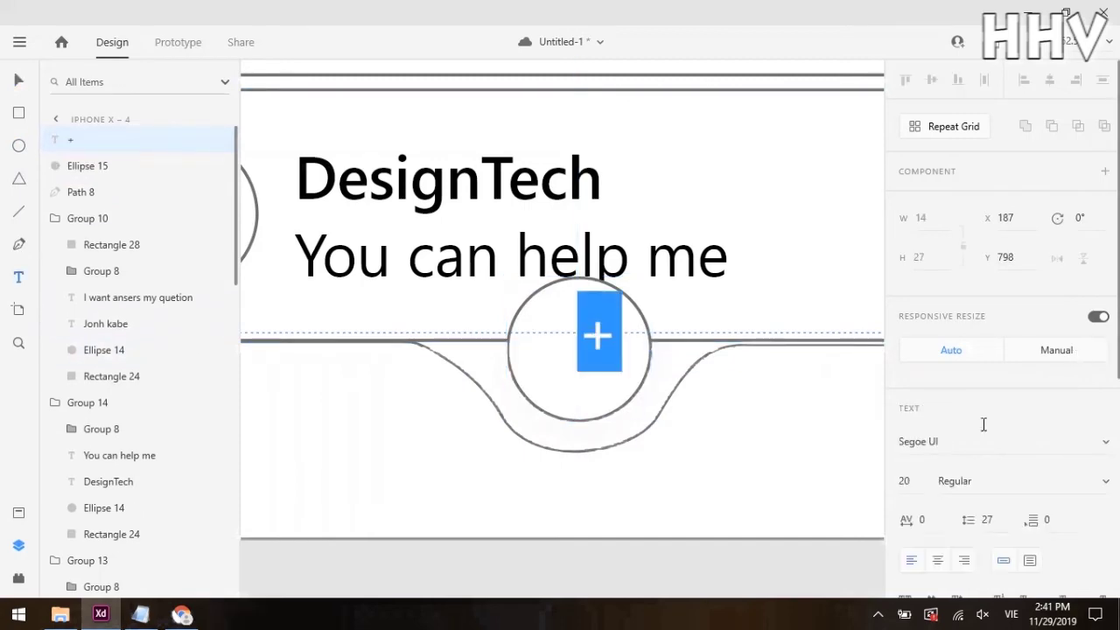
type("50")
key("Return")
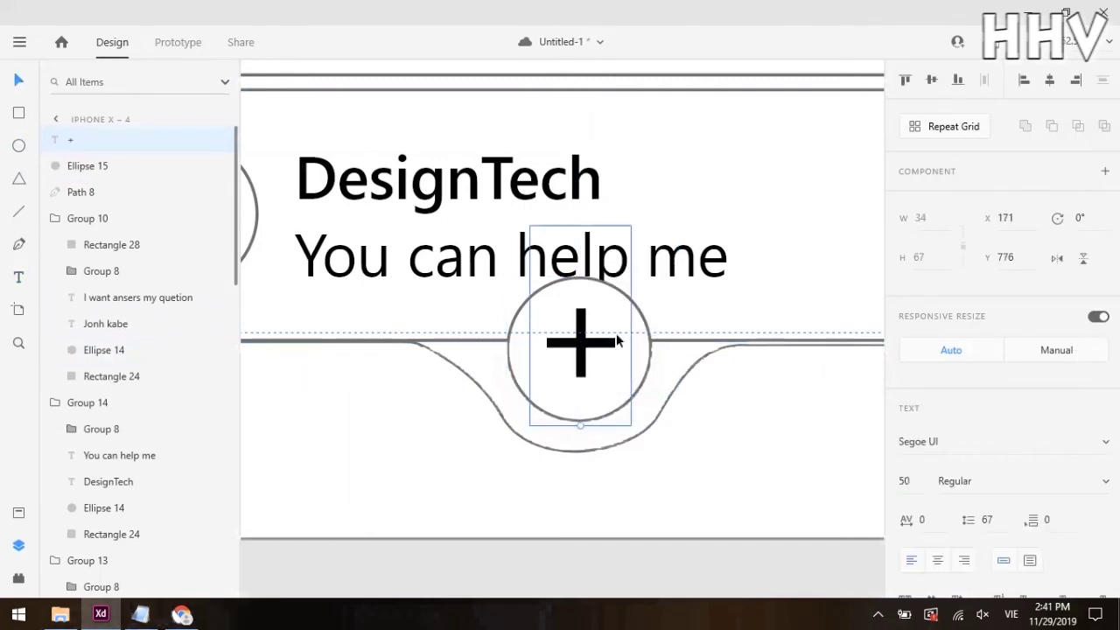
left_click(1014, 480)
left_click(913, 293)
scroll(584, 387, "down", 3)
scroll(458, 377, "down", 2)
scroll(477, 280, "up", 1)
scroll(429, 262, "down", 2)
scroll(368, 363, "down", 2)
left_click(547, 481)
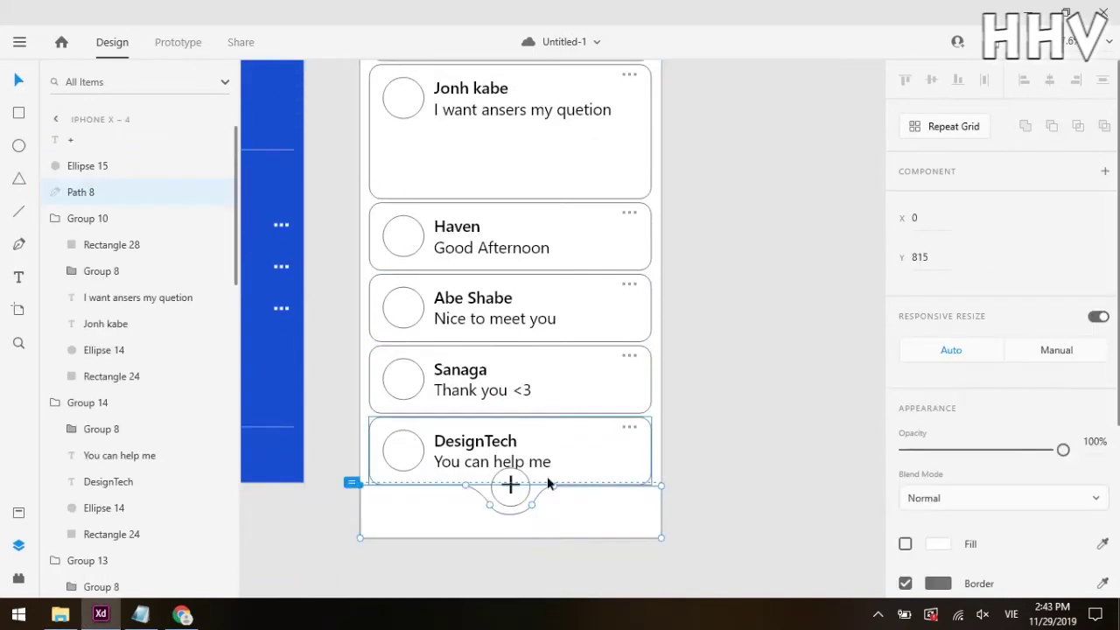
Step: Fill the bottom bar and its dip circle with blue #1A4ED0
left_click(905, 290)
left_click(510, 433)
scroll(510, 432, "up", 5)
left_click(937, 411)
type("#1A4ED0")
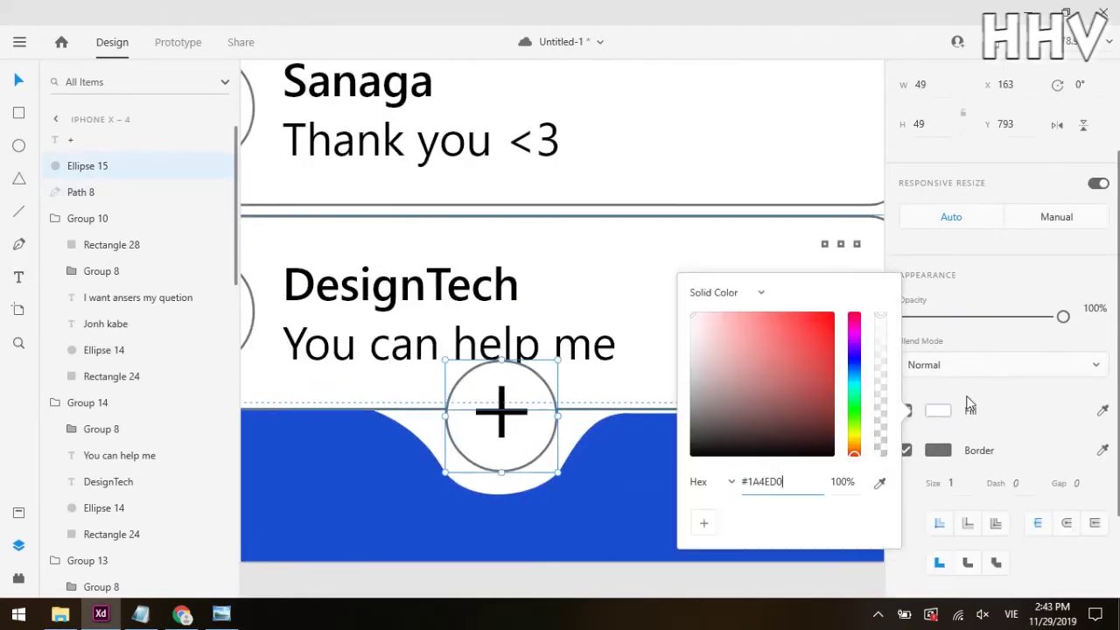
key("Return")
scroll(678, 349, "down", 3)
Step: Place the booking, friend and chat-bubble icons on the blue bottom bar
left_click(60, 615)
double_click(895, 467)
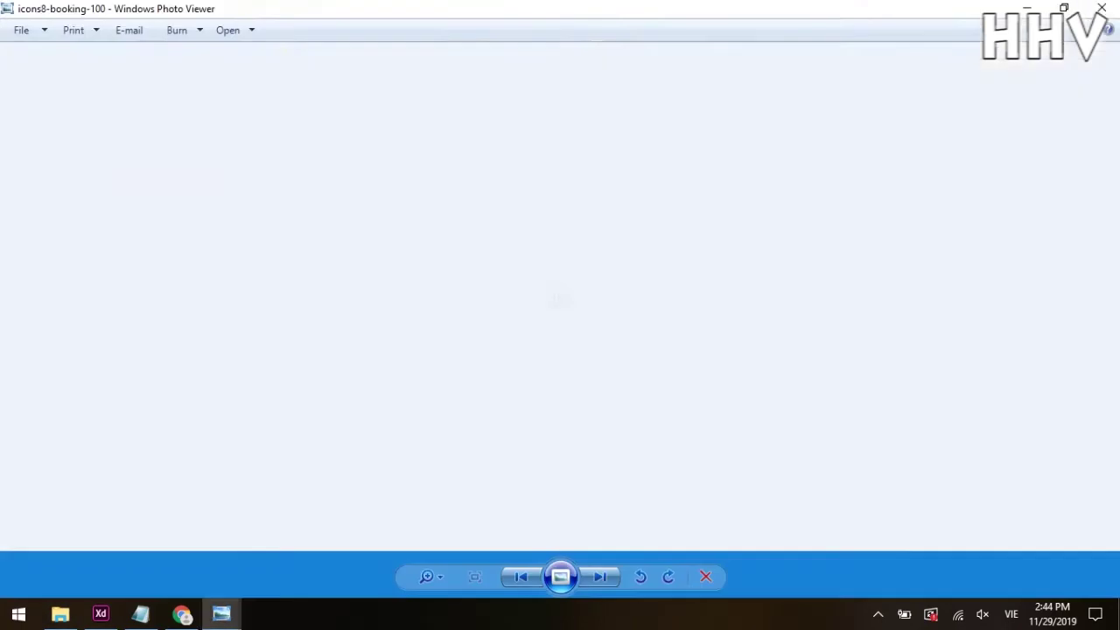
left_click(100, 614)
left_click(60, 614)
left_click_drag(849, 349, 466, 394)
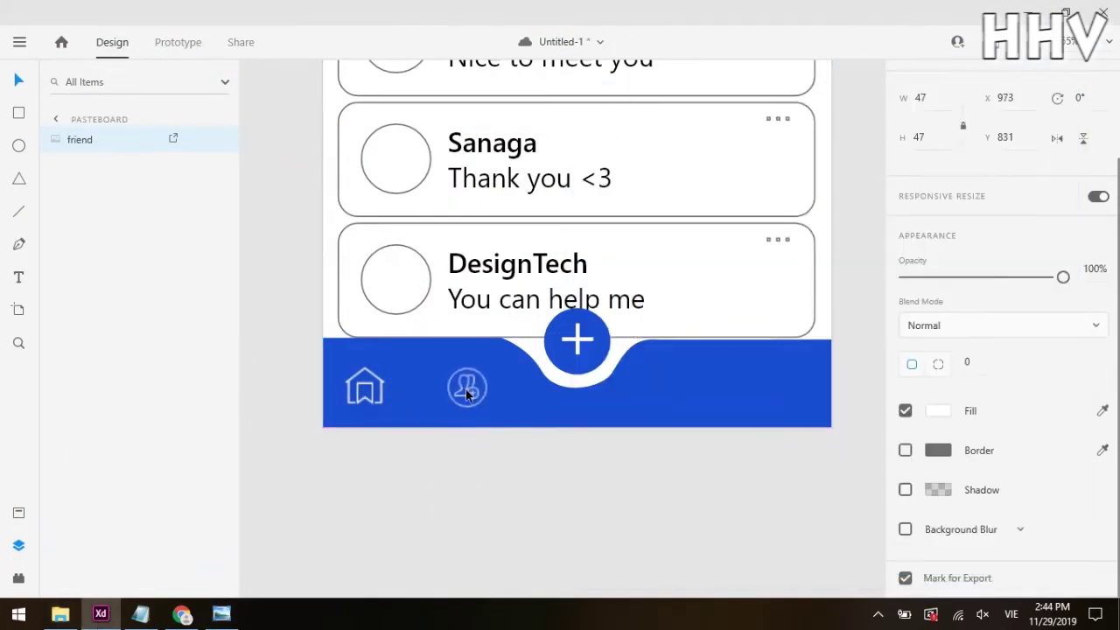
scroll(543, 411, "down", 2)
left_click(60, 614)
left_click_drag(1029, 326, 512, 411)
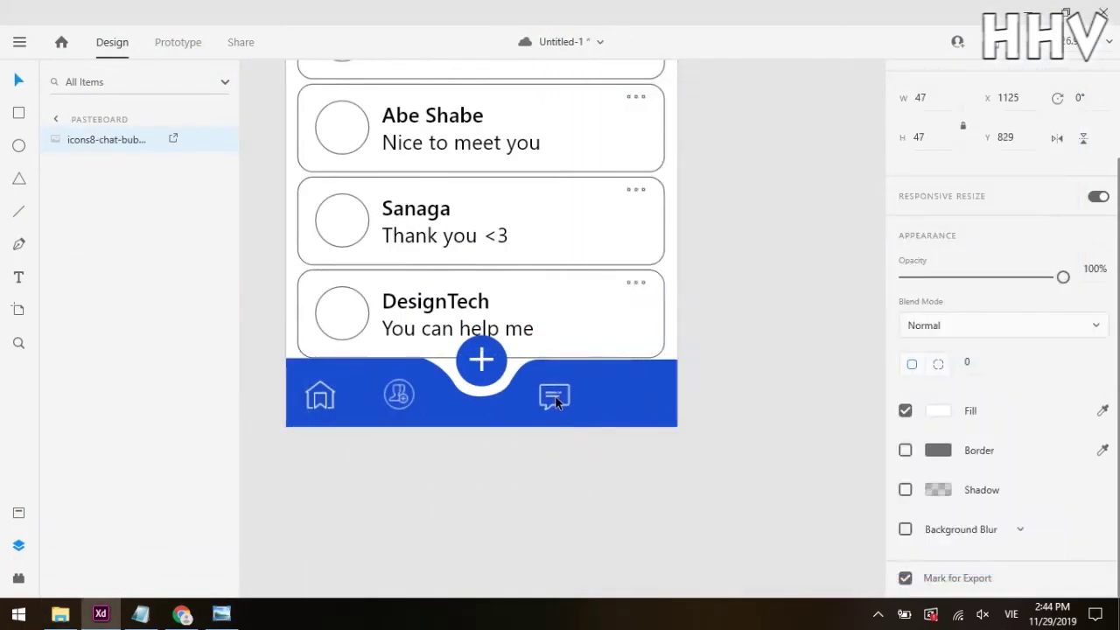
scroll(550, 388, "up", 3)
Step: Draw a circle at the bar's right end and fill it with Banner-Website
key("e")
left_click_drag(548, 353, 680, 484)
left_click(60, 614)
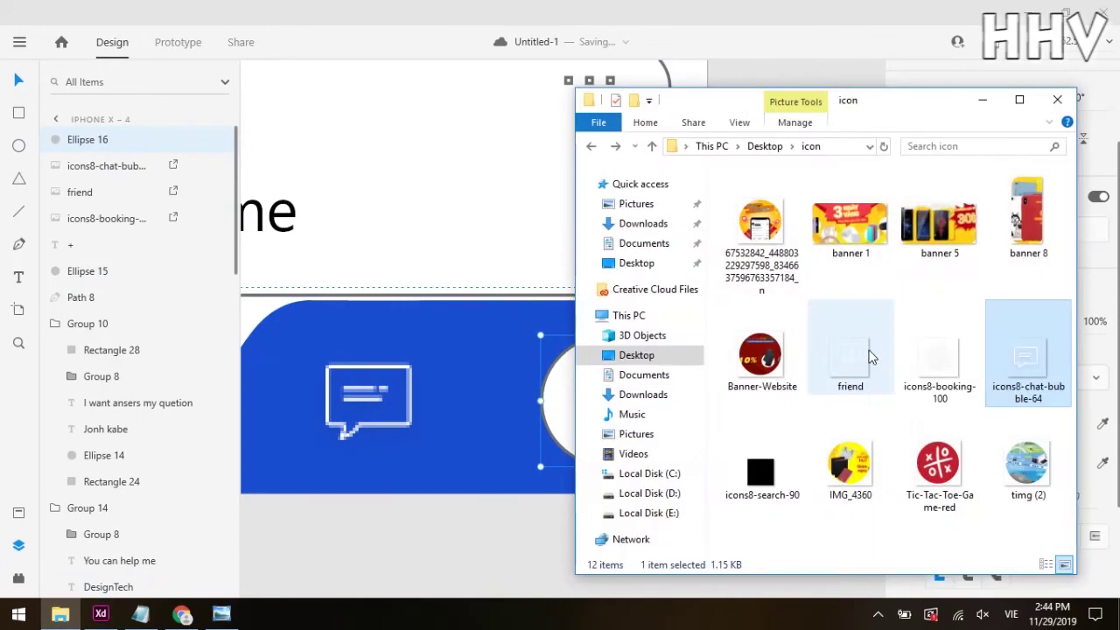
left_click_drag(753, 358, 605, 403)
scroll(795, 413, "down", 3)
scroll(795, 413, "up", 5)
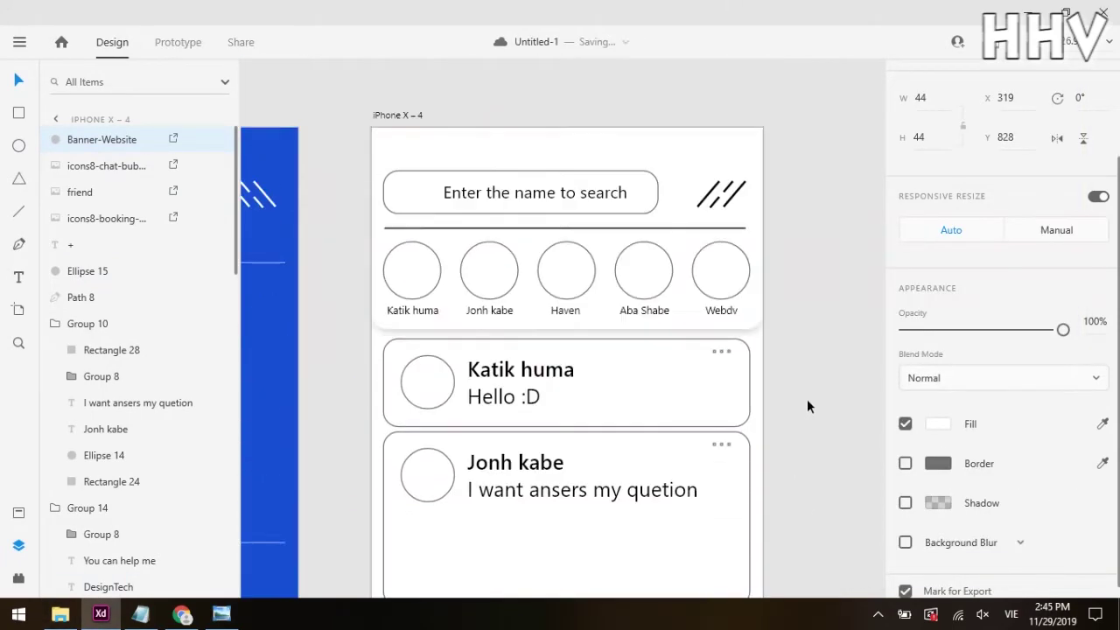
Step: Recolour the search box fill and make it semi-transparent
left_click(744, 245)
left_click(934, 460)
left_click_drag(1038, 287, 997, 286)
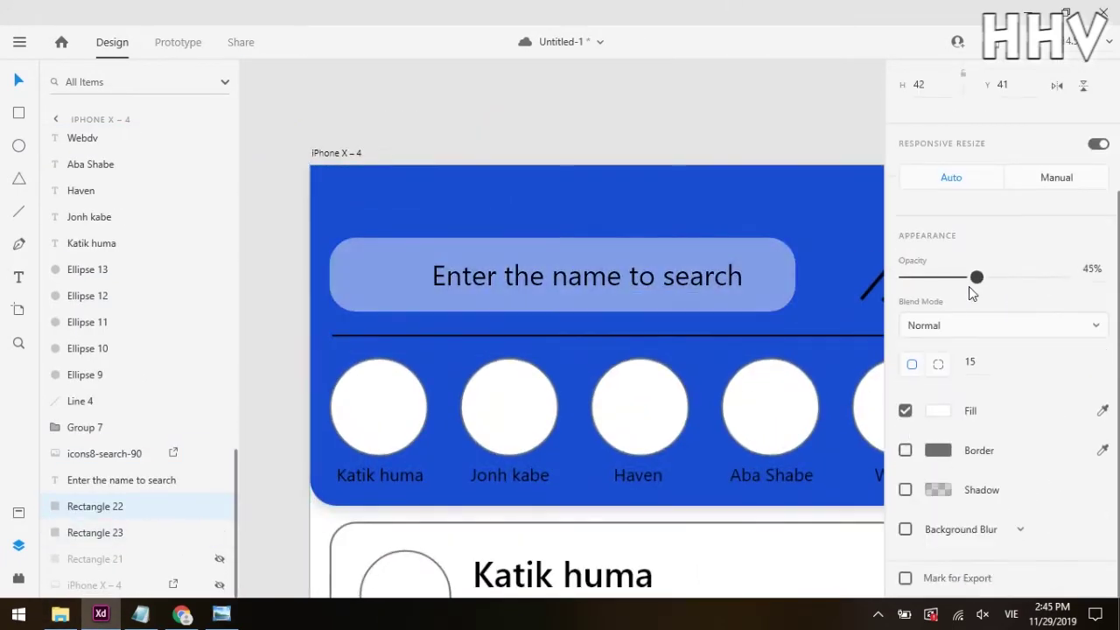
scroll(627, 299, "down", 2)
Step: Set the search text and contact name labels to white #FFFFFF
left_click(525, 276)
left_click(61, 614)
double_click(761, 473)
left_click(1107, 7)
left_click(982, 99)
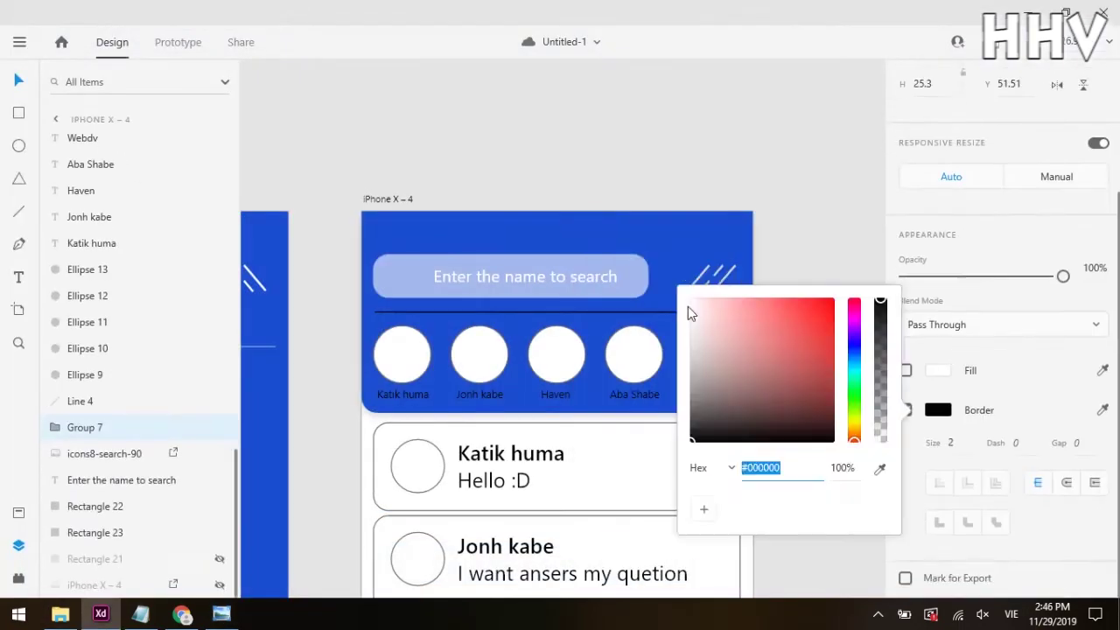
scroll(402, 350, "down", 2)
left_click(402, 280)
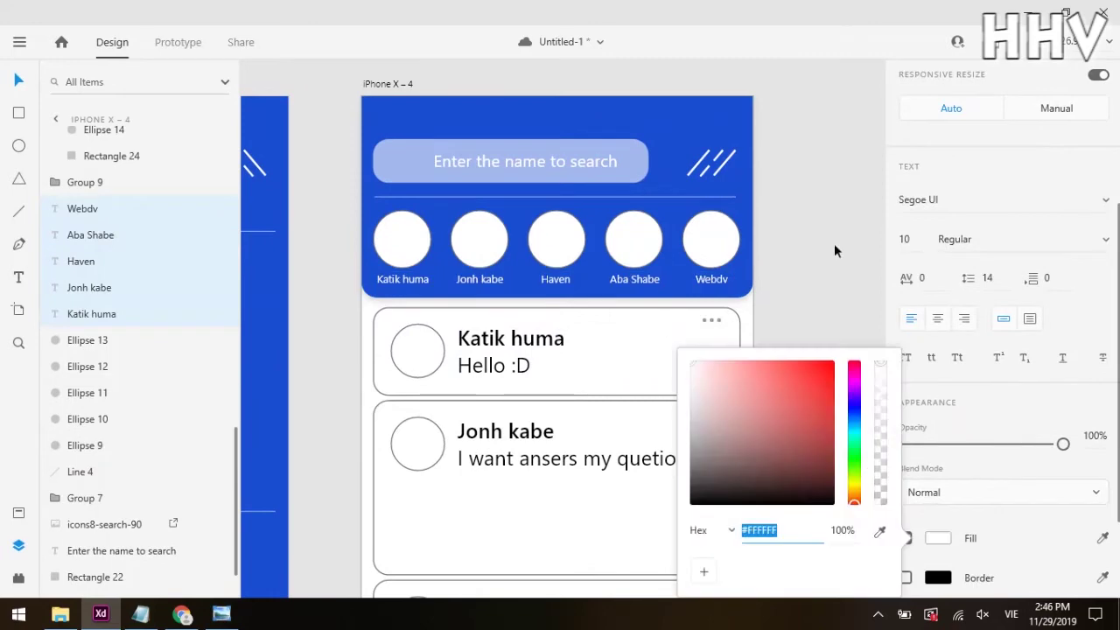
Step: Fill the five story circles with pictures, starting with Banner-Website, and save
left_click(403, 238)
left_click(60, 614)
left_click_drag(759, 359, 403, 238)
left_click_drag(761, 226, 480, 237)
left_click_drag(884, 470, 556, 238)
left_click_drag(1024, 464, 634, 238)
left_click_drag(645, 537, 711, 238)
key("ctrl+s")
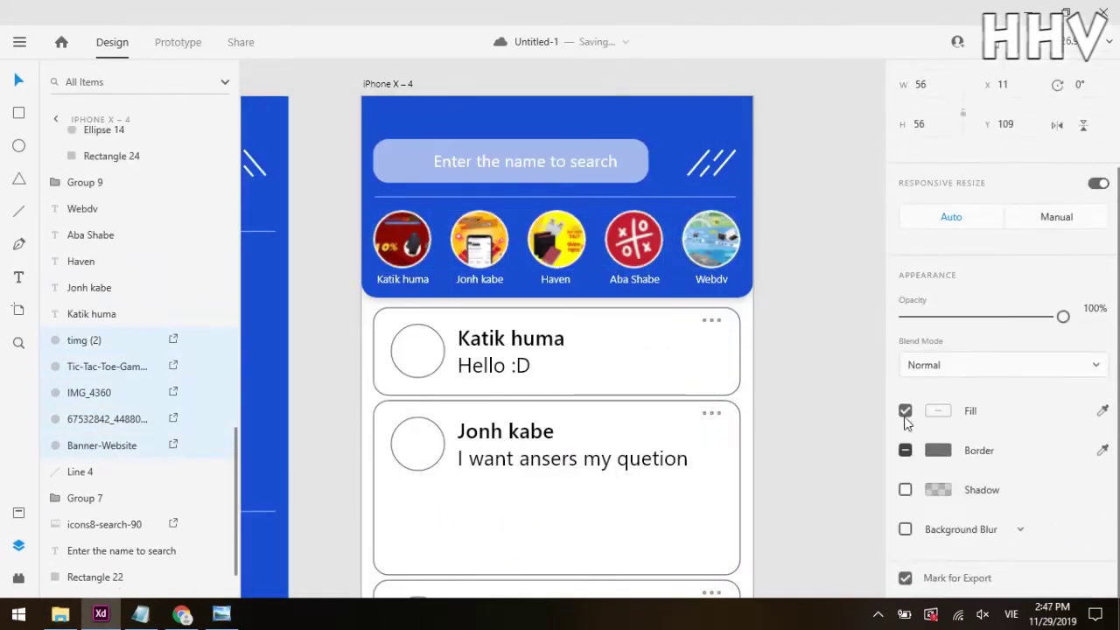
Step: Draw a 375×881 rectangle covering the whole chat screen
scroll(588, 376, "down", 3)
key("ctrl+0")
scroll(695, 308, "down", 2)
scroll(502, 253, "up", 1)
key("Escape")
left_click(19, 114)
left_click_drag(454, 86, 634, 507)
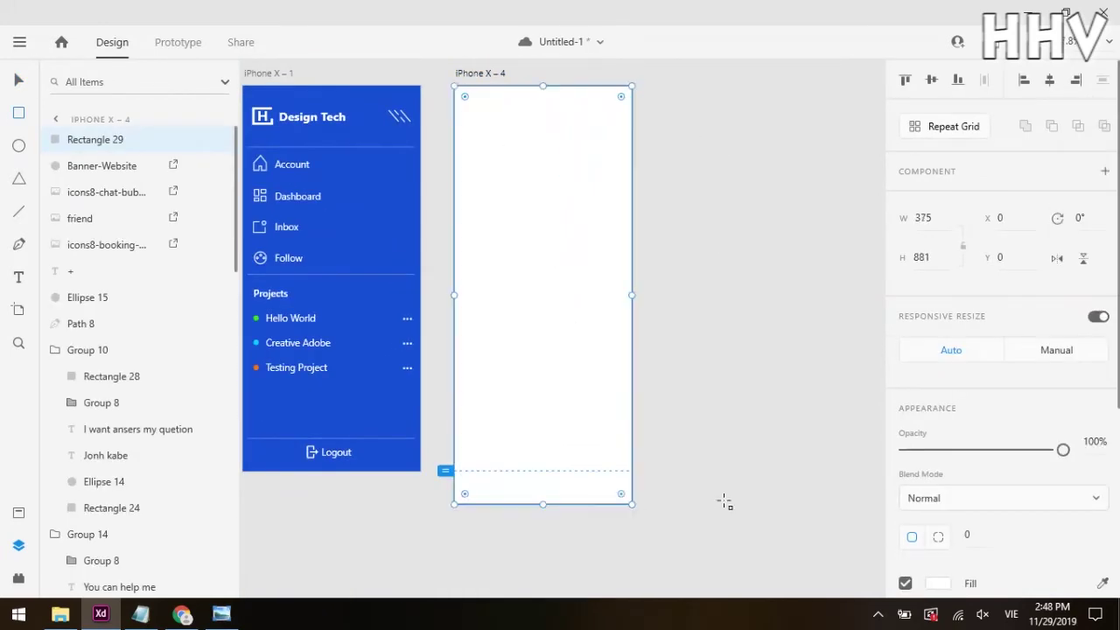
Step: Send the rectangle to the back and give it a white fill
key("ctrl+shift+bracketleft")
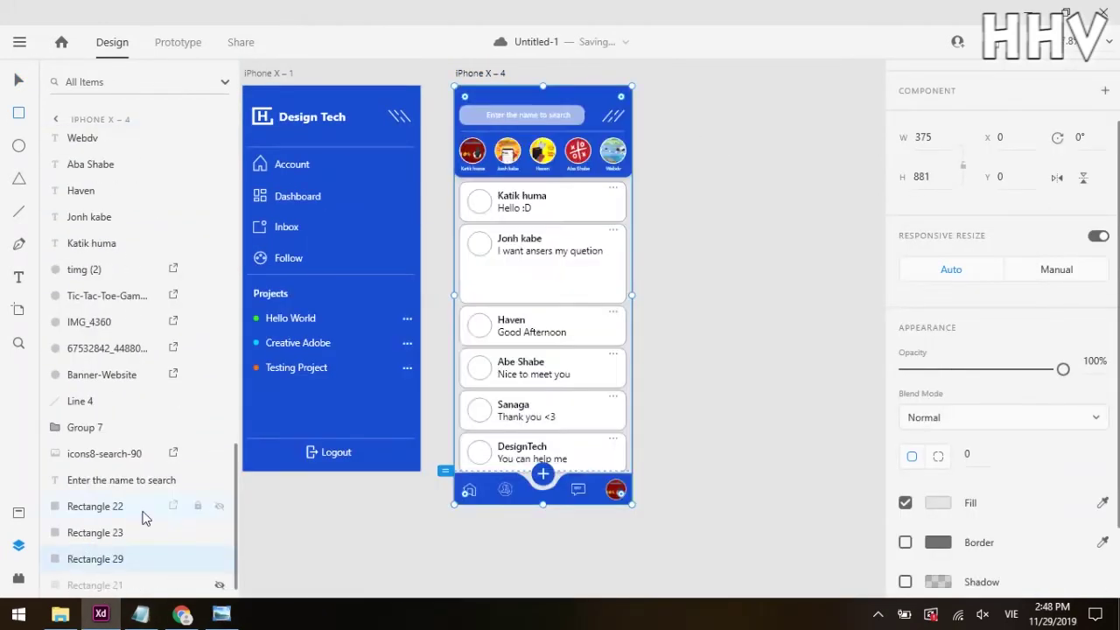
scroll(543, 350, "up", 3)
left_click(937, 502)
left_click(694, 364)
key("Escape")
scroll(300, 142, "up", 3)
scroll(300, 142, "down", 3)
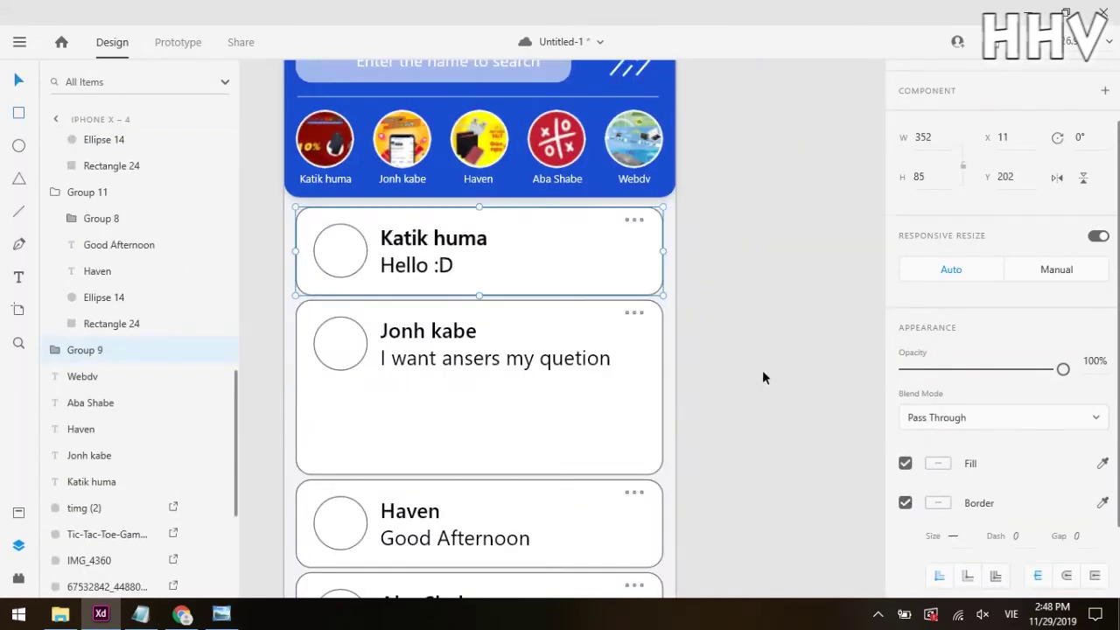
left_click(620, 290)
double_click(620, 289)
scroll(974, 399, "down", 2)
key("Escape")
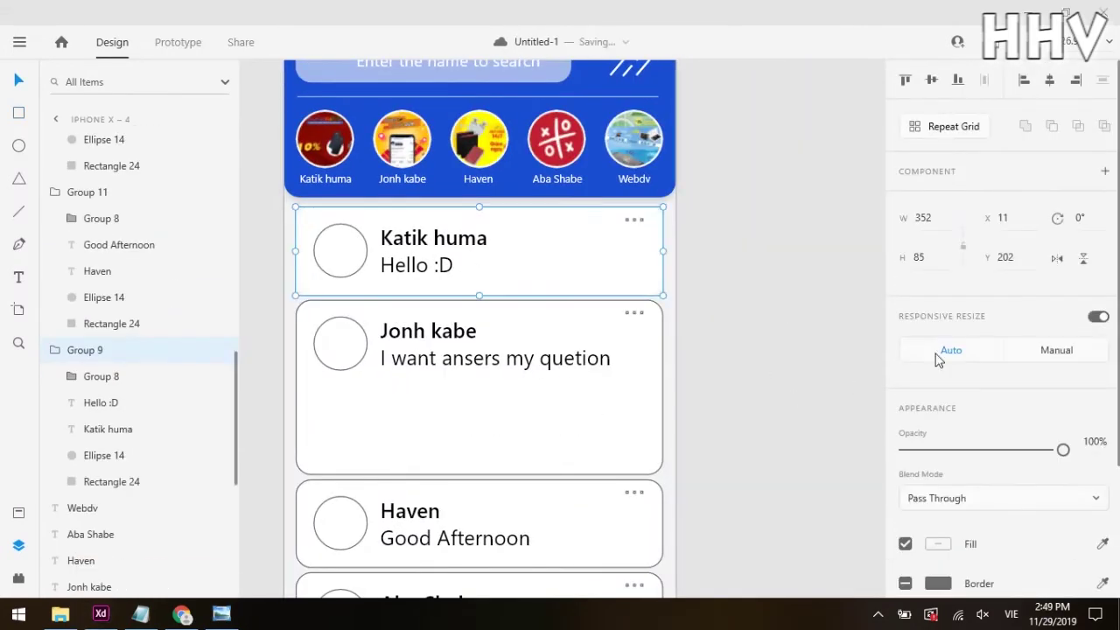
double_click(537, 288)
left_click(729, 267)
scroll(421, 308, "up", 1, "ctrl")
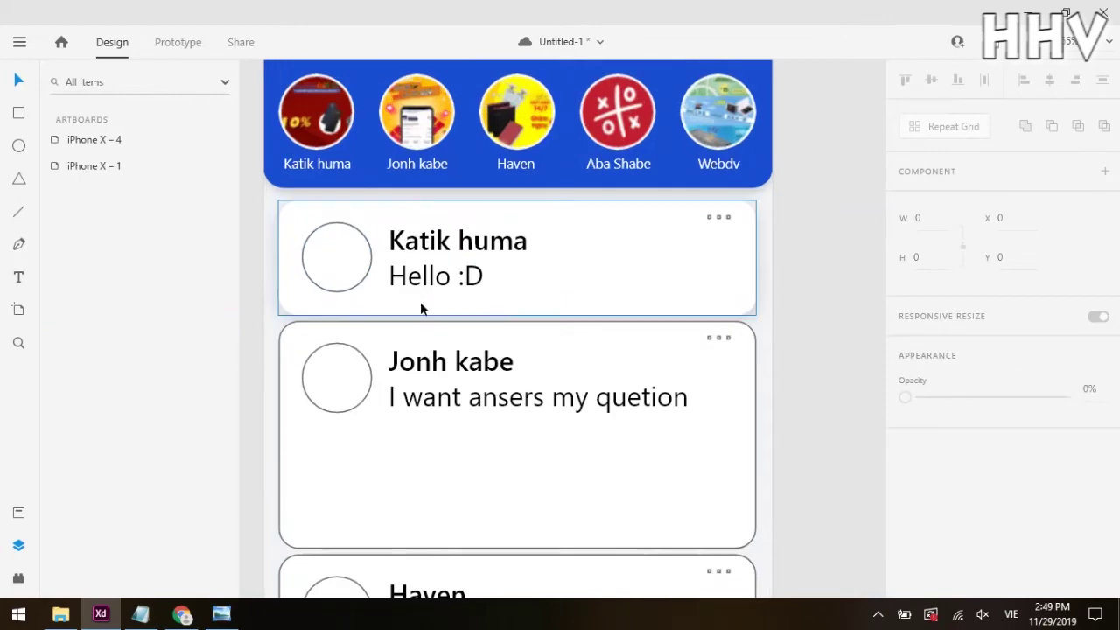
left_click(60, 614)
double_click(725, 325)
left_click_drag(726, 362, 337, 257)
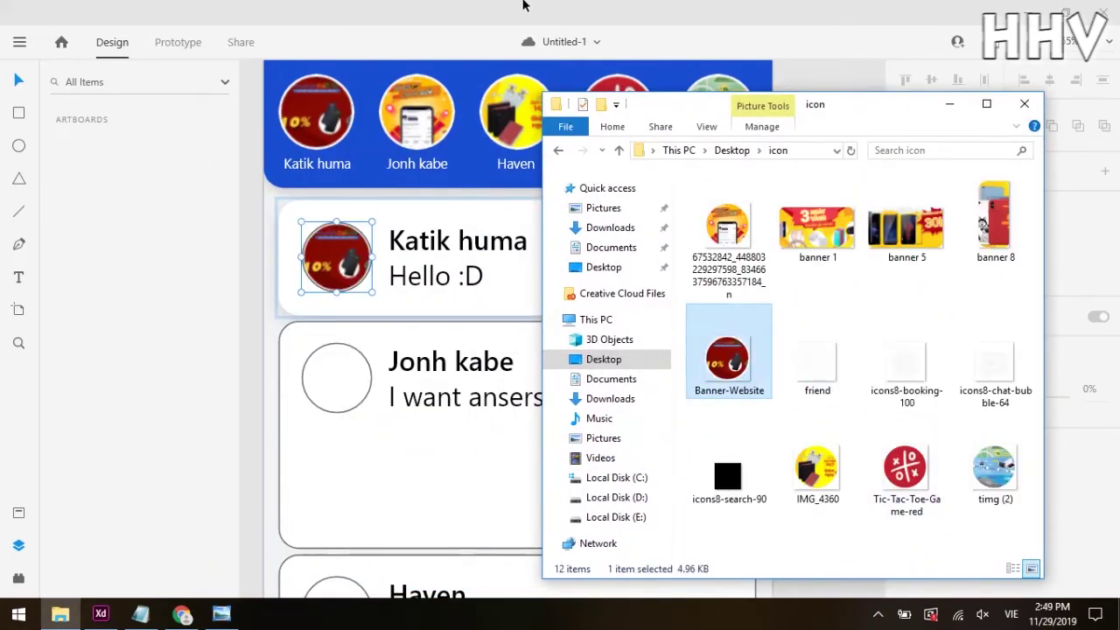
left_click(59, 614)
left_click_drag(905, 200, 389, 485)
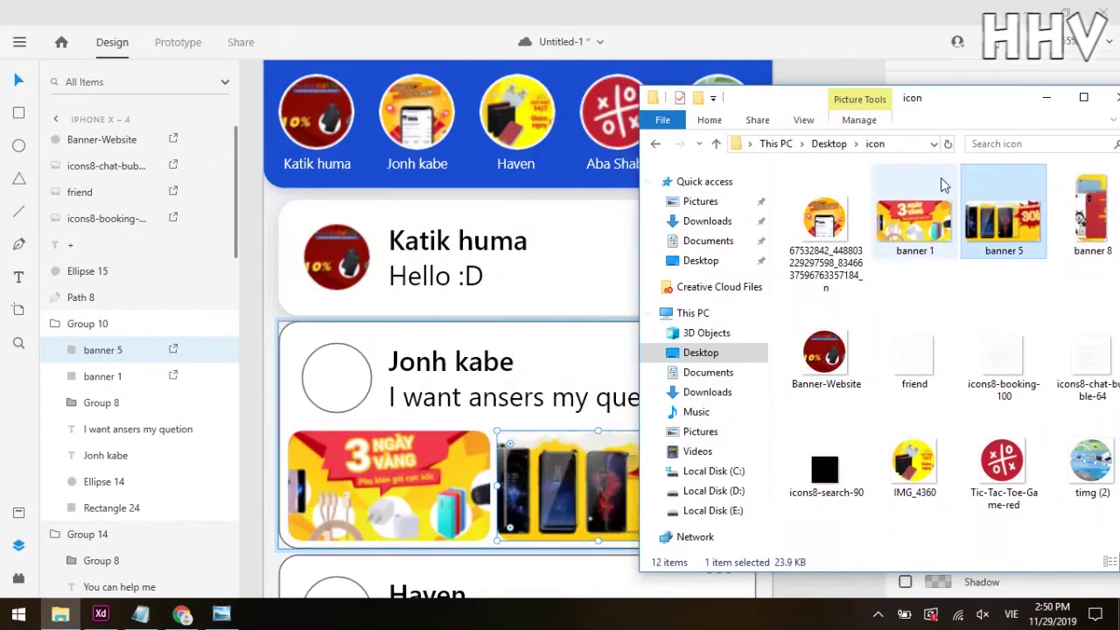
left_click(1046, 97)
scroll(843, 472, "down", 2, "ctrl")
scroll(843, 473, "up", 2, "ctrl")
key("Escape")
left_click(59, 614)
left_click_drag(837, 237, 396, 378)
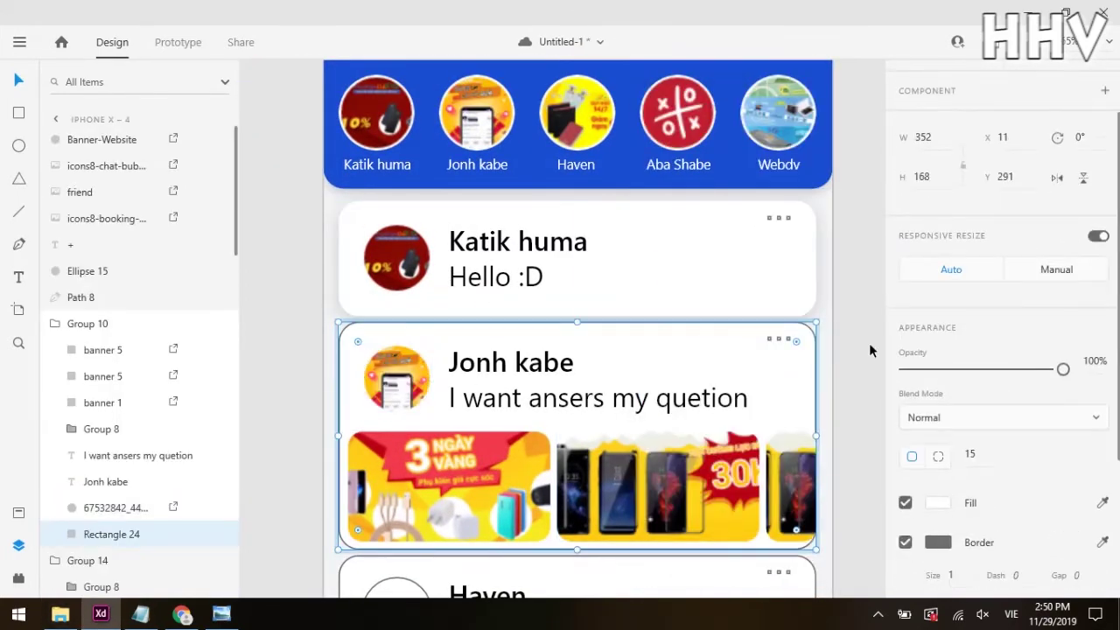
scroll(957, 490, "down", 1)
scroll(864, 413, "down", 2)
left_click(387, 420)
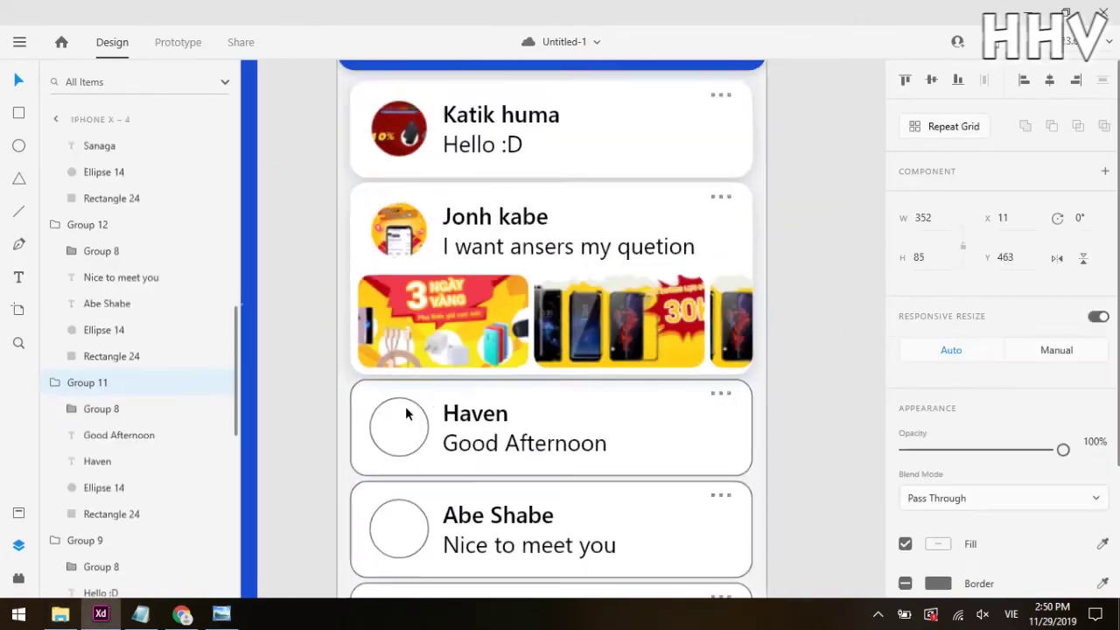
Step: Fill the third card's avatar with IMG_4360 and the fourth card's with a picture
left_click(59, 614)
left_click_drag(895, 464, 399, 477)
left_click(720, 458)
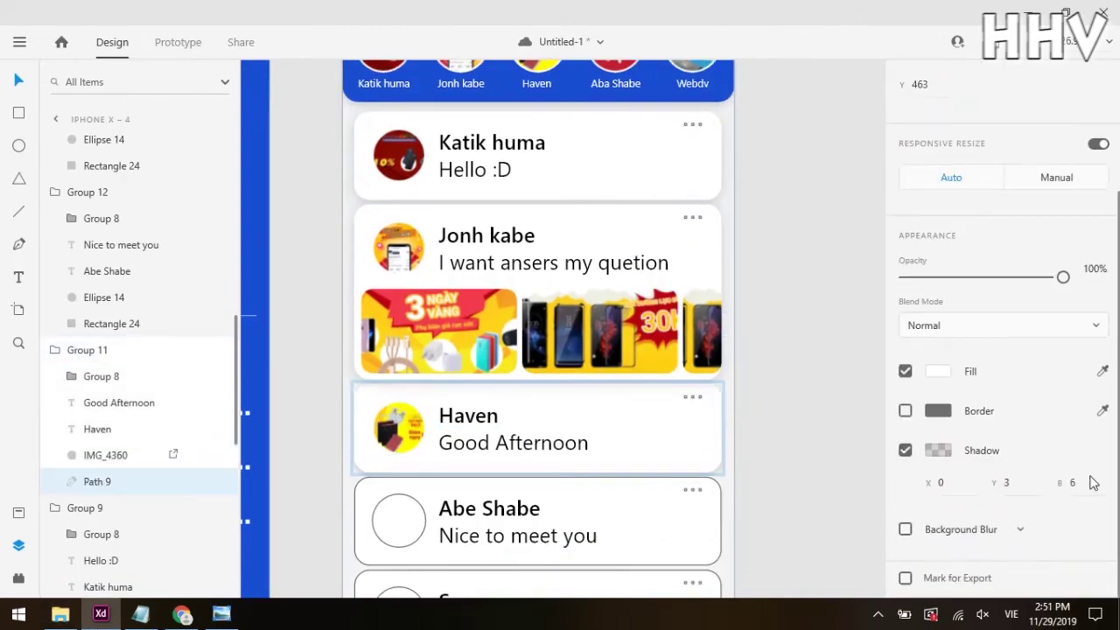
scroll(463, 400, "down", 2)
left_click(475, 413)
left_click(59, 614)
left_click_drag(987, 488, 448, 426)
Step: Fill the fifth and DesignTech cards' avatars with pictures
scroll(962, 394, "down", 1)
scroll(466, 384, "down", 2)
left_click(60, 614)
left_click_drag(1090, 513, 448, 408)
left_click_drag(690, 270, 448, 500)
Step: Remove the border from the card backgrounds, including DesignTech
left_click(448, 407)
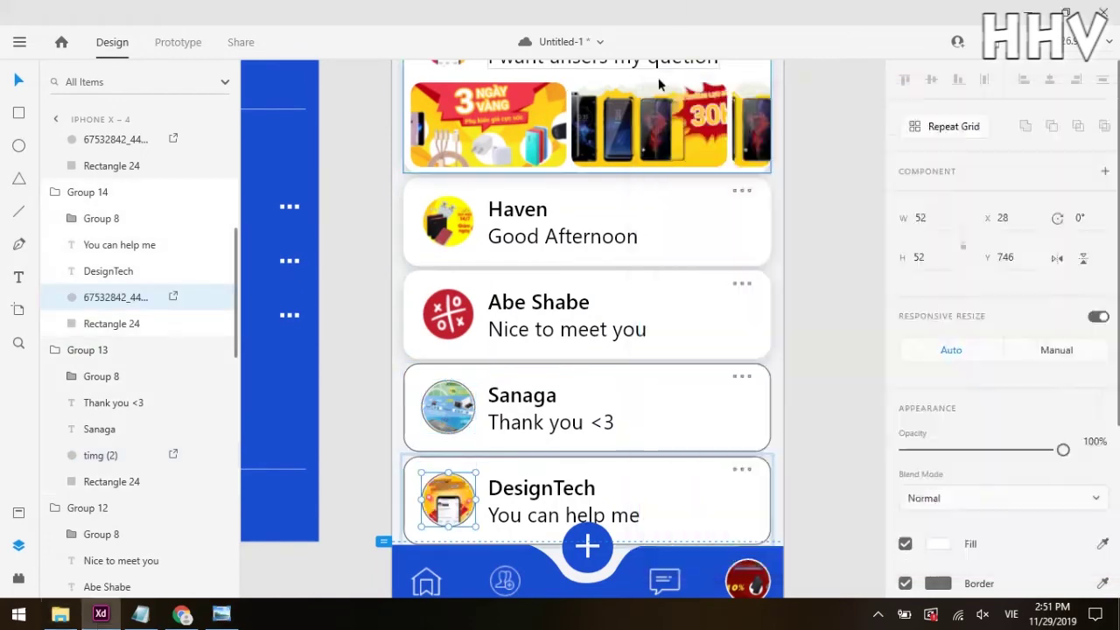
scroll(933, 506, "down", 2)
left_click(586, 499)
left_click(904, 367)
Step: Turn every card's three-dot menu icon blue
double_click(757, 200)
scroll(710, 219, "up", 5)
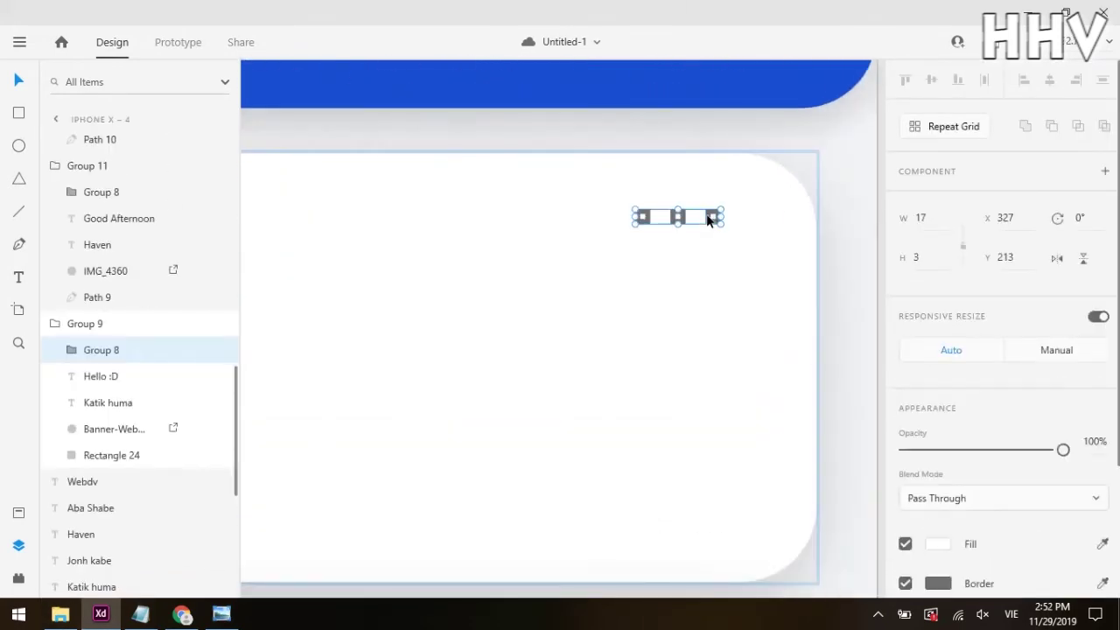
scroll(935, 376, "down", 2)
left_click(936, 371)
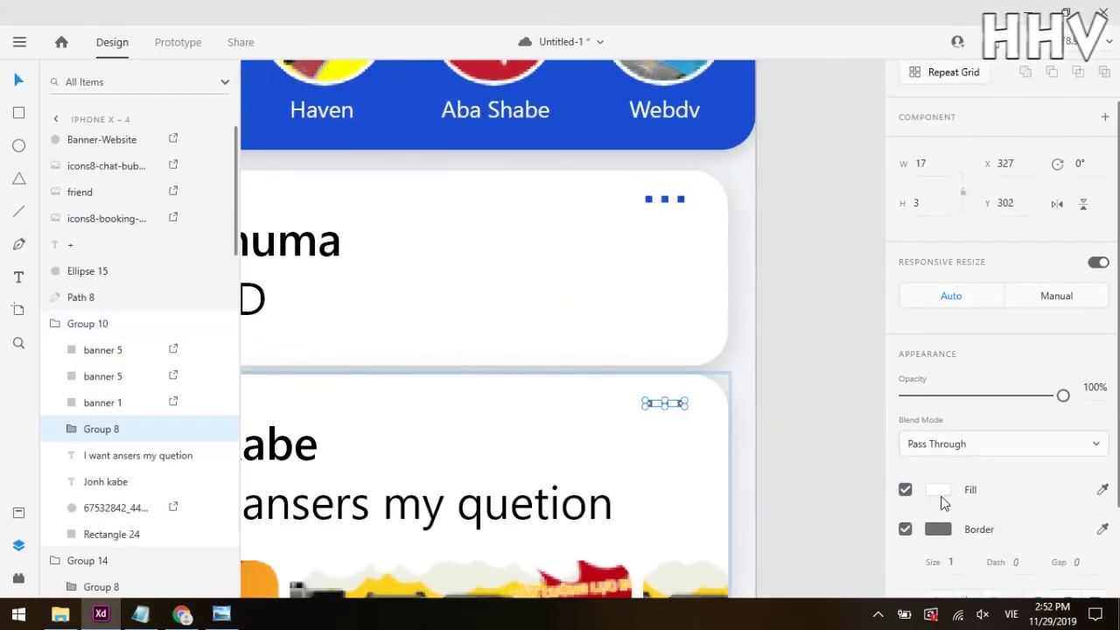
scroll(665, 368, "down", 3)
double_click(665, 368)
scroll(665, 367, "down", 3)
double_click(664, 385)
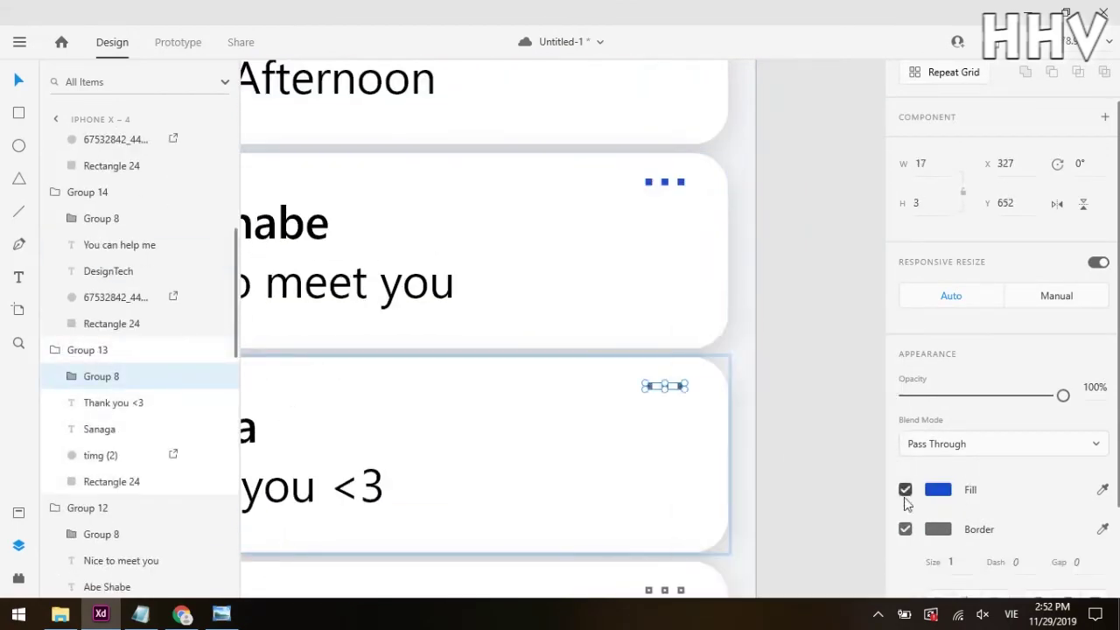
scroll(786, 457, "down", 3)
double_click(665, 427)
scroll(698, 413, "down", 5)
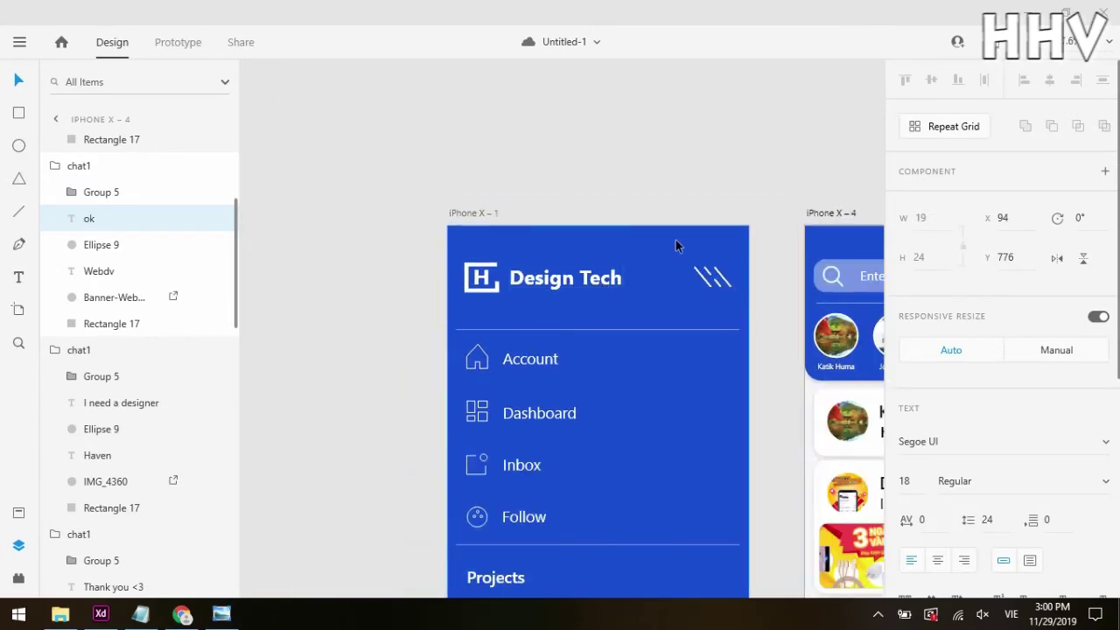
Step: Show both artboards, select iPhone X – 4's /// menu icon, and enter Prototype mode
left_click(666, 209)
left_click_drag(685, 195, 507, 130)
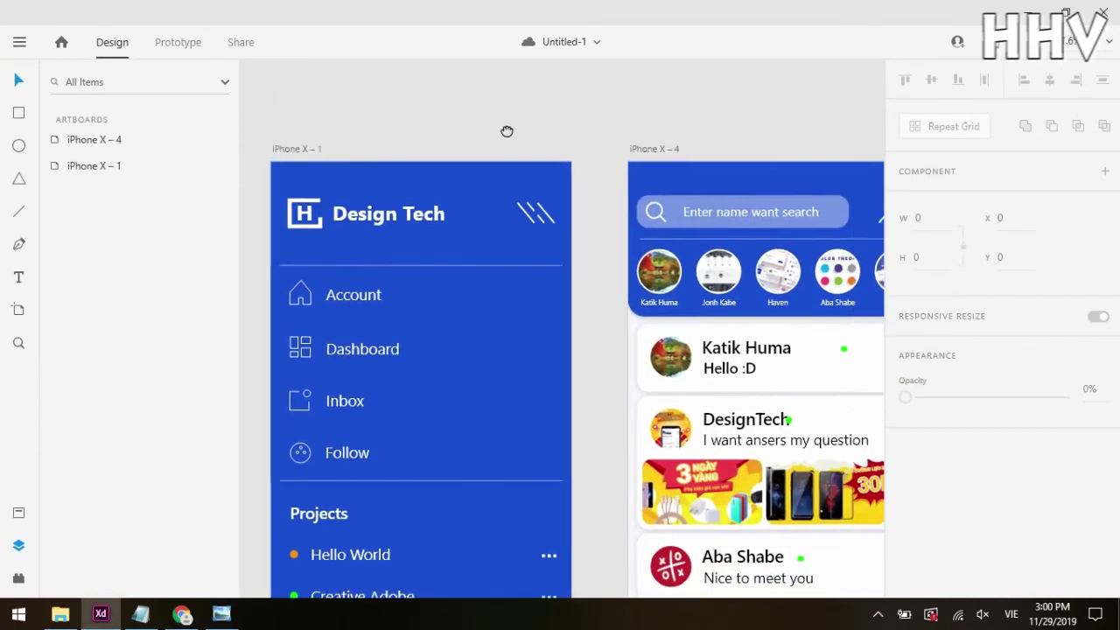
scroll(507, 131, "down", 2)
scroll(540, 177, "up", 3)
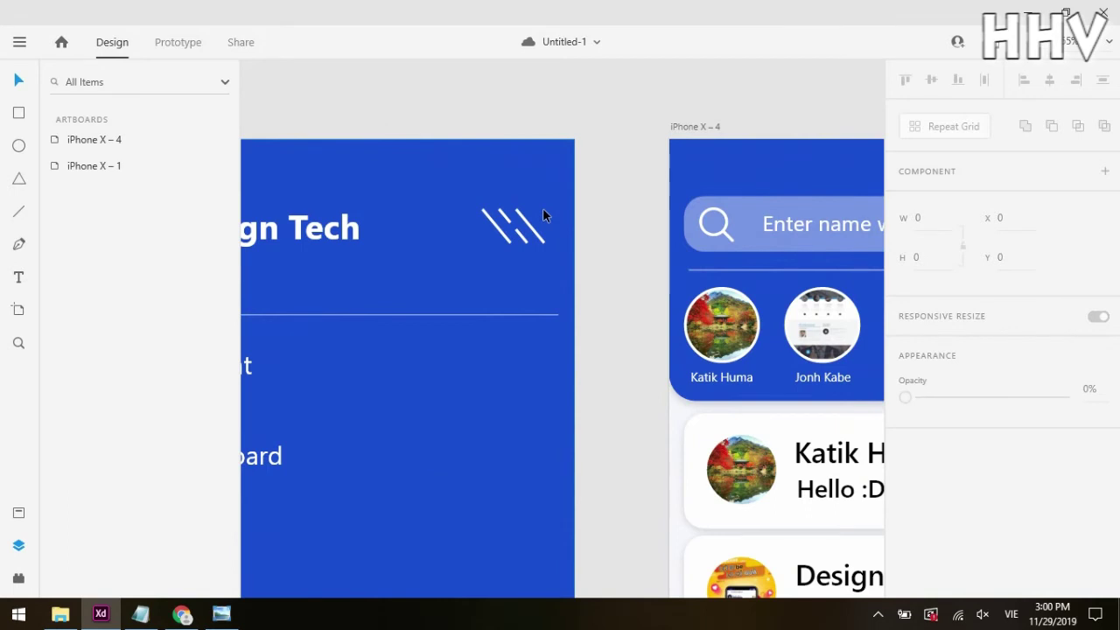
scroll(595, 210, "right", 5)
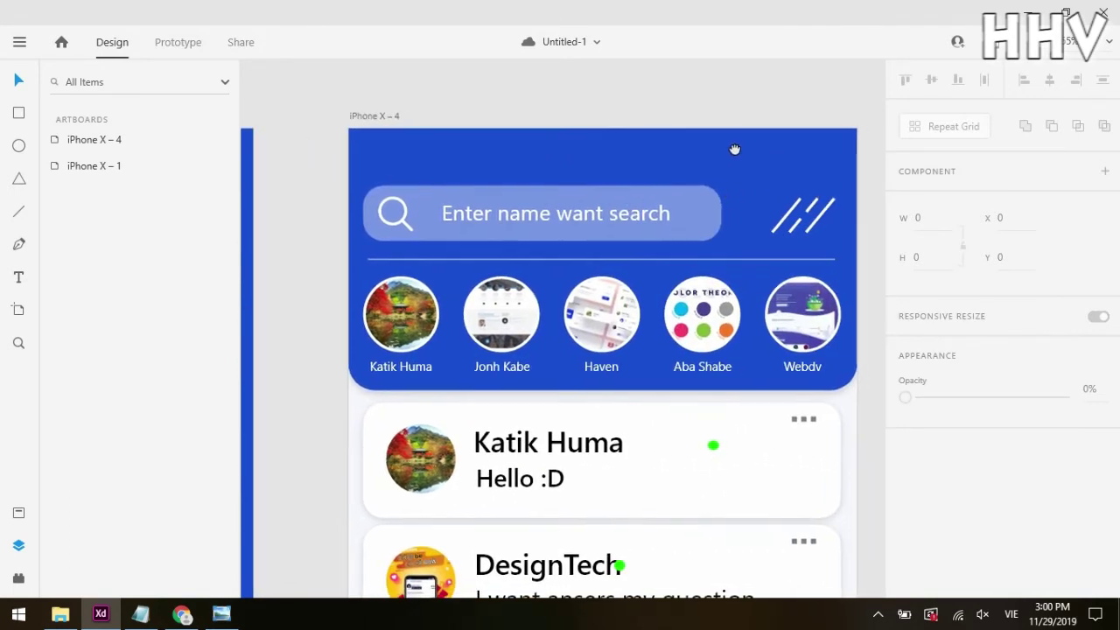
scroll(731, 175, "right", 1)
left_click(724, 222)
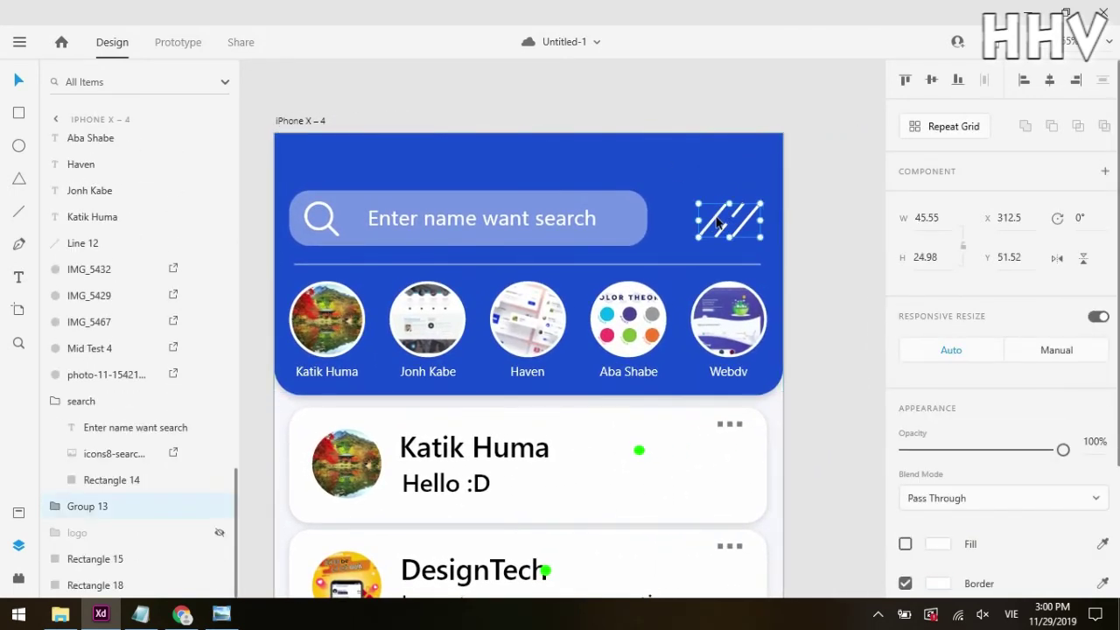
left_click(199, 46)
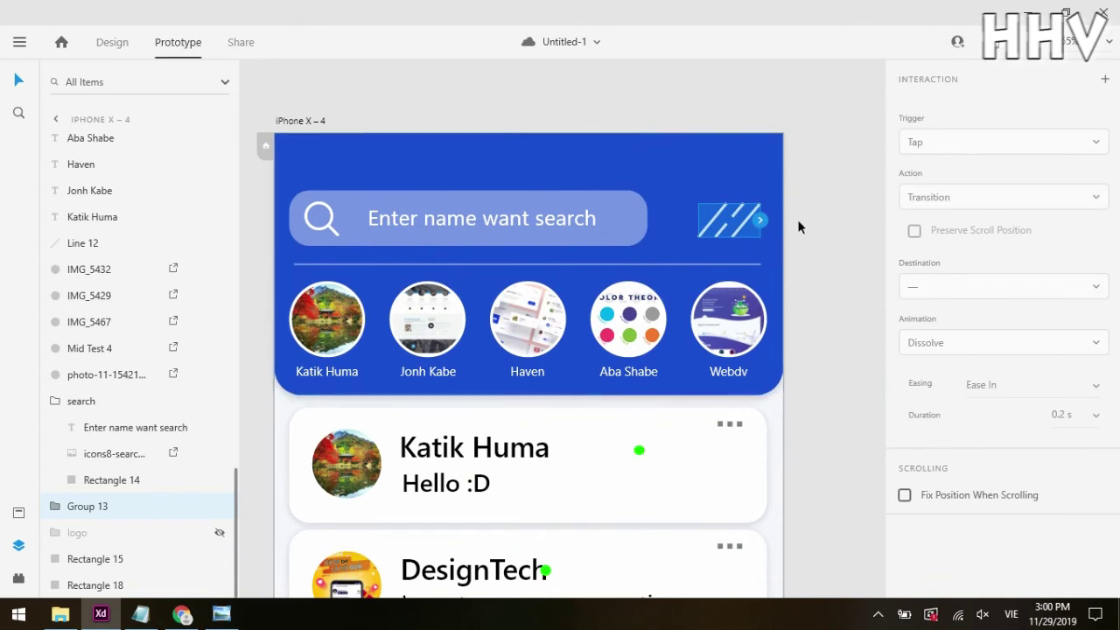
Step: Preview the prototype and test tapping the chat screen's /// menu icon
scroll(797, 228, "down", 2)
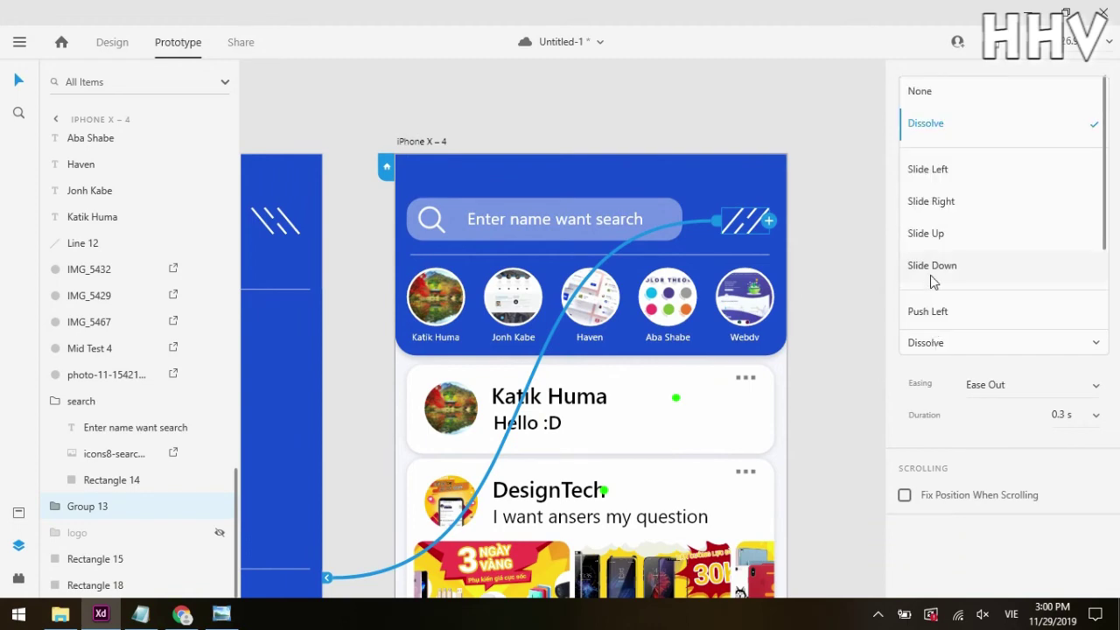
scroll(778, 337, "down", 2)
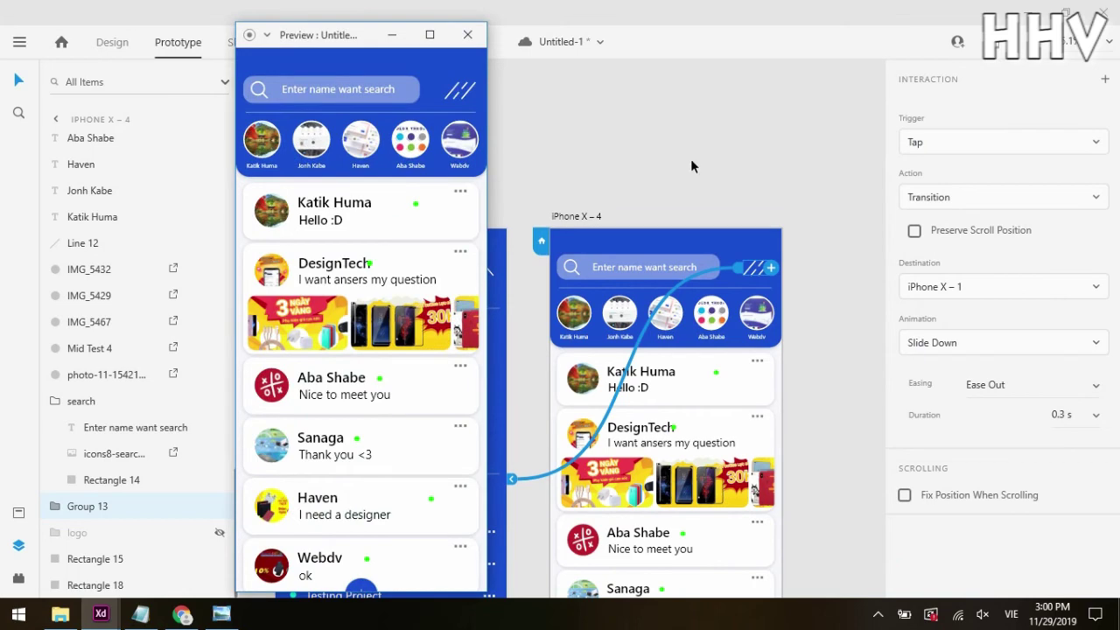
left_click(452, 94)
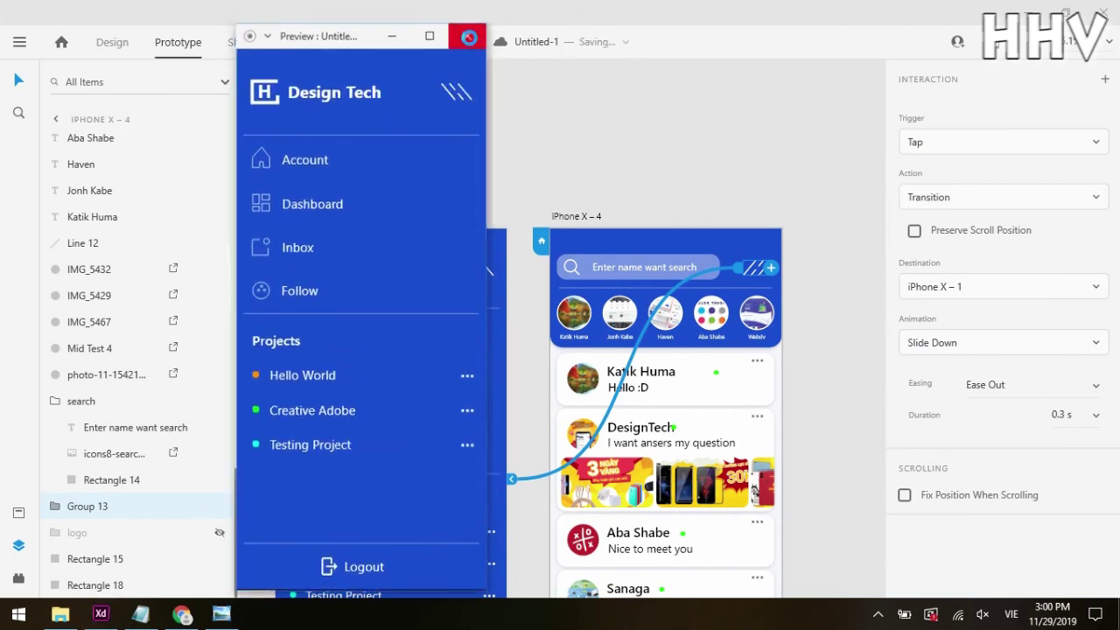
left_click(469, 36)
Step: Link the Design Tech menu icon back to the chat screen, then check the chat icon's link
scroll(499, 280, "up", 2)
left_click(479, 277)
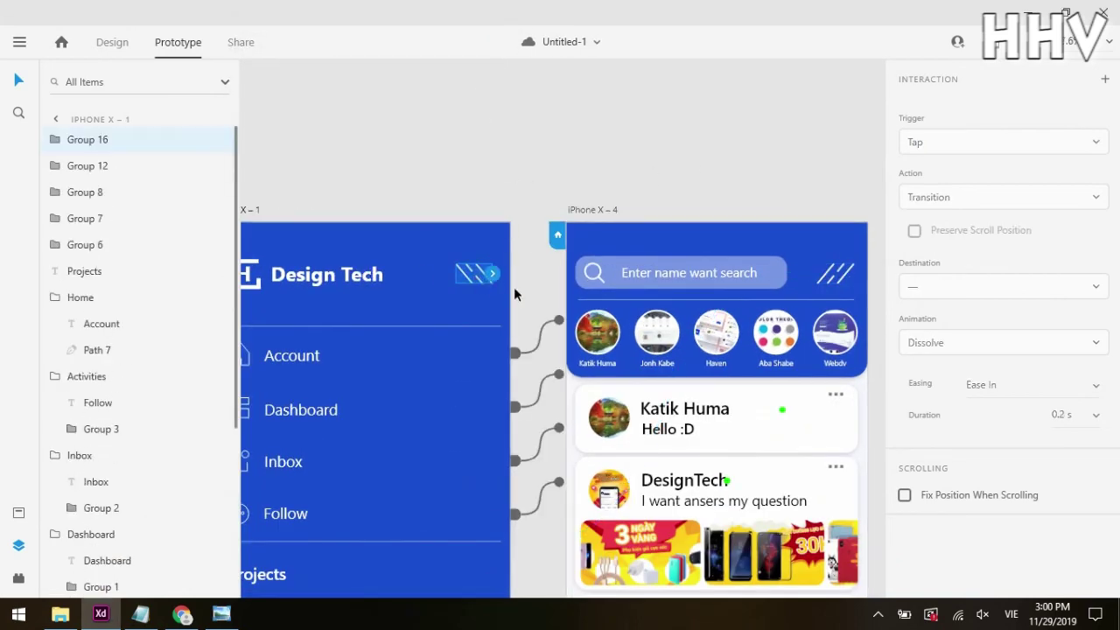
left_click_drag(749, 236, 749, 230)
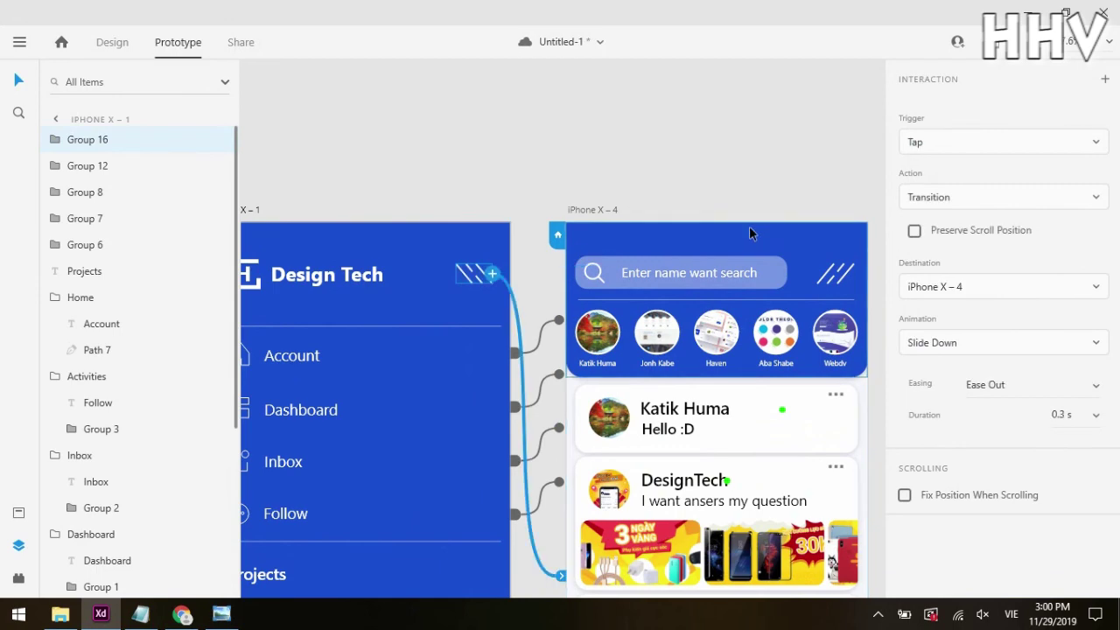
scroll(605, 207, "down", 3)
scroll(752, 252, "up", 3)
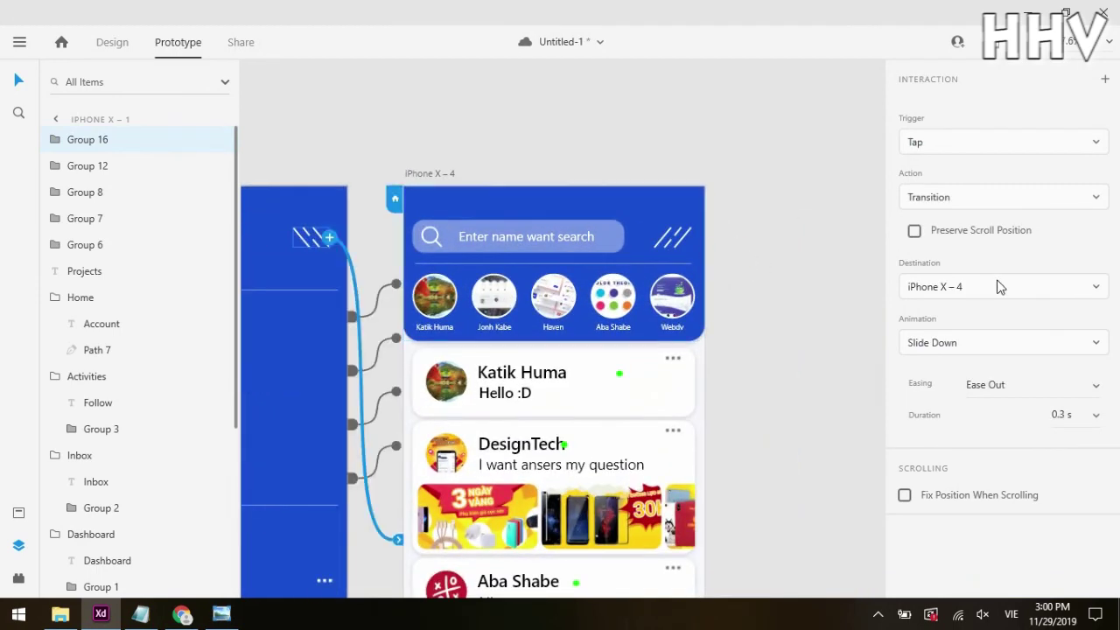
left_click(659, 219)
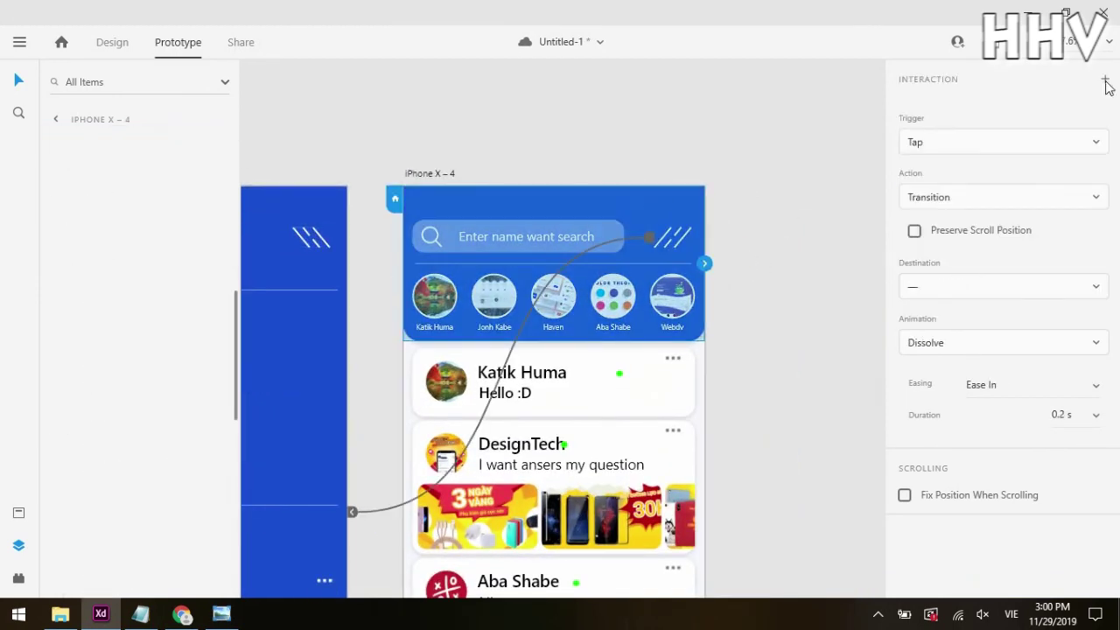
key("ctrl+Return")
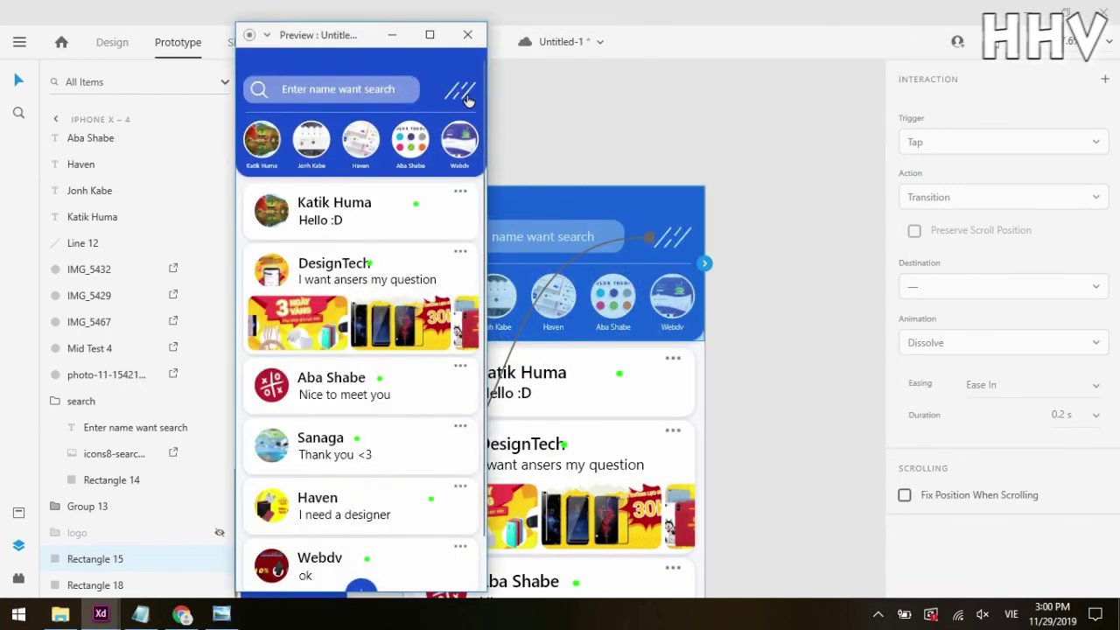
left_click(468, 100)
left_click(463, 101)
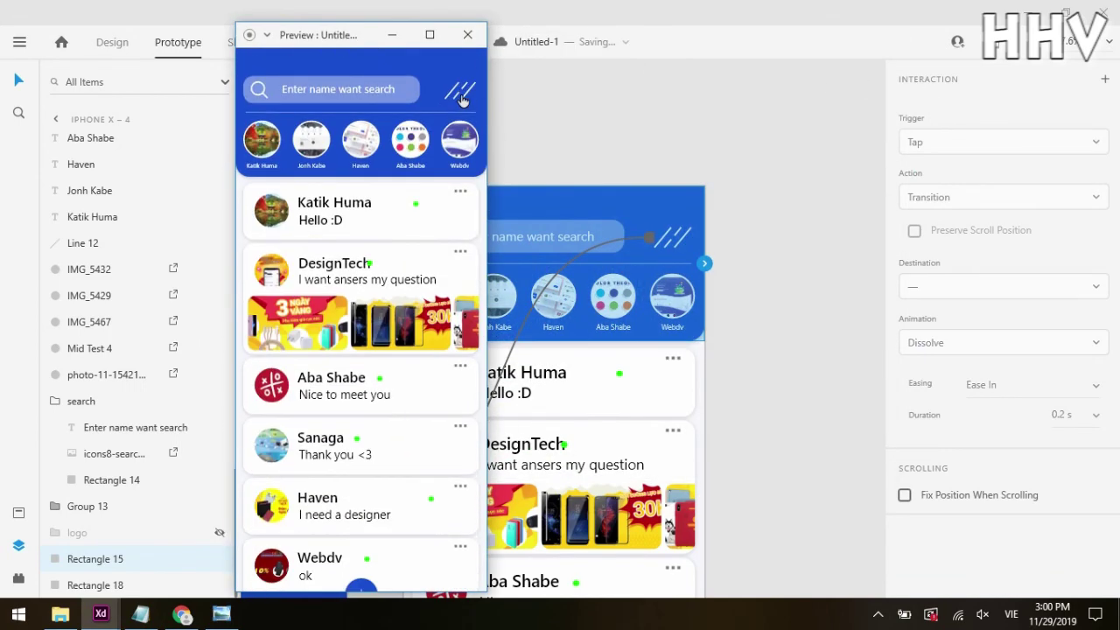
left_click(462, 101)
left_click(462, 98)
left_click(462, 100)
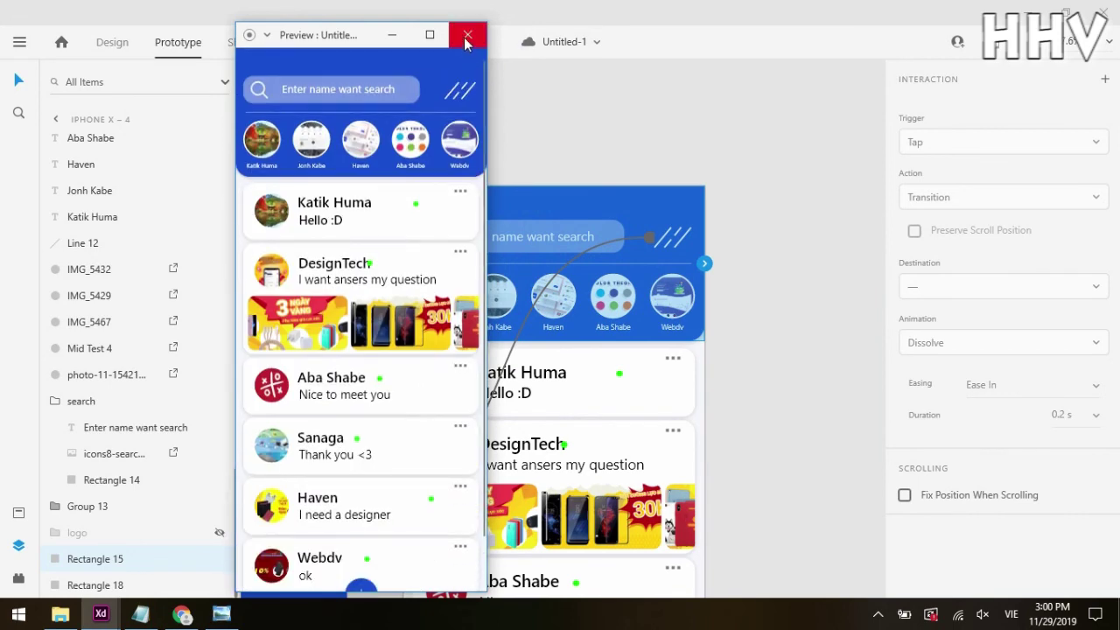
left_click(467, 34)
key("ctrl+0")
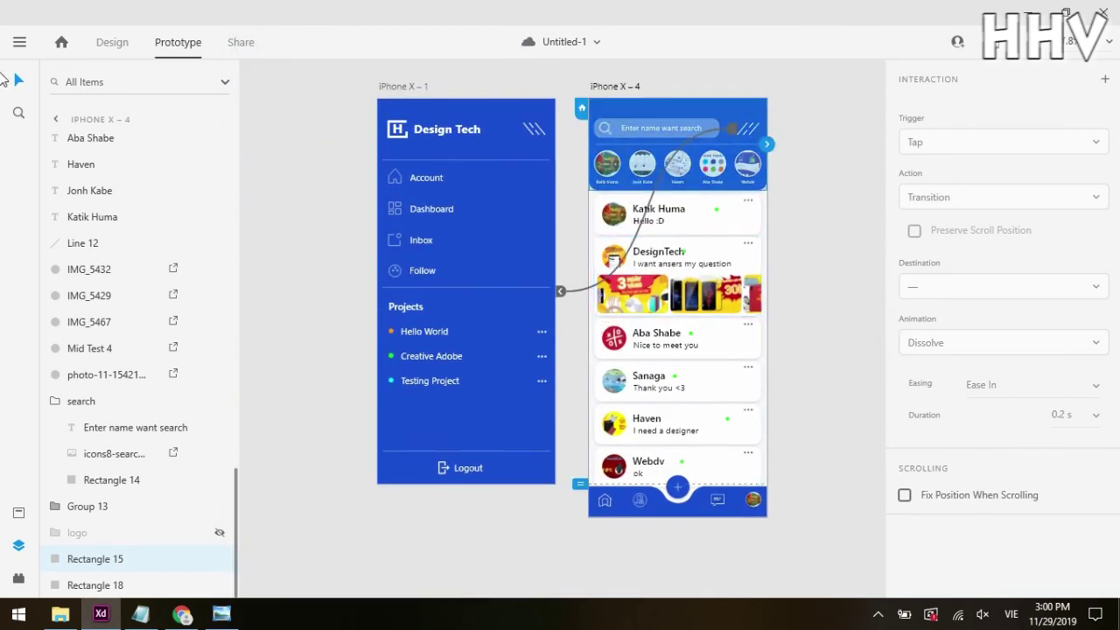
left_click(307, 203)
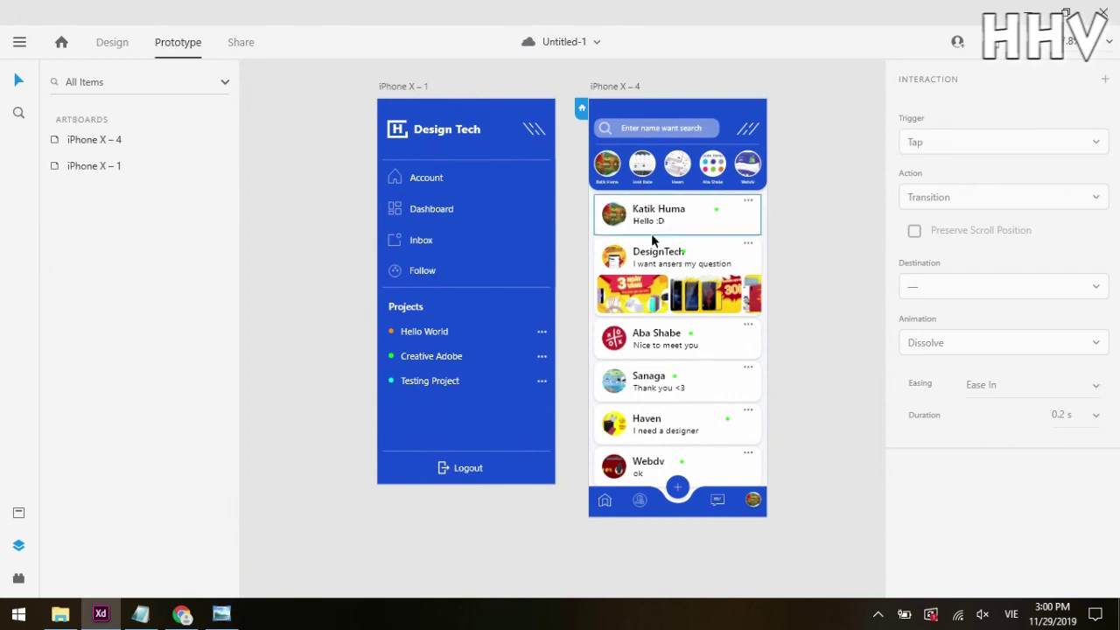
left_click(661, 103)
key("ctrl+Return")
scroll(408, 252, "down", 1)
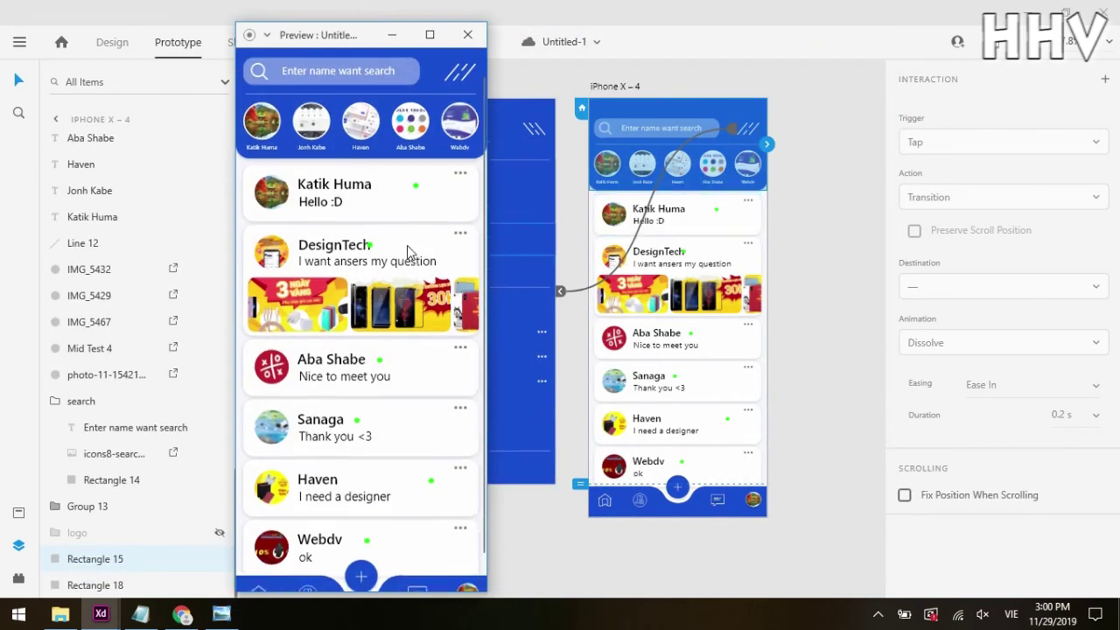
scroll(408, 252, "down", 1)
scroll(436, 158, "up", 2)
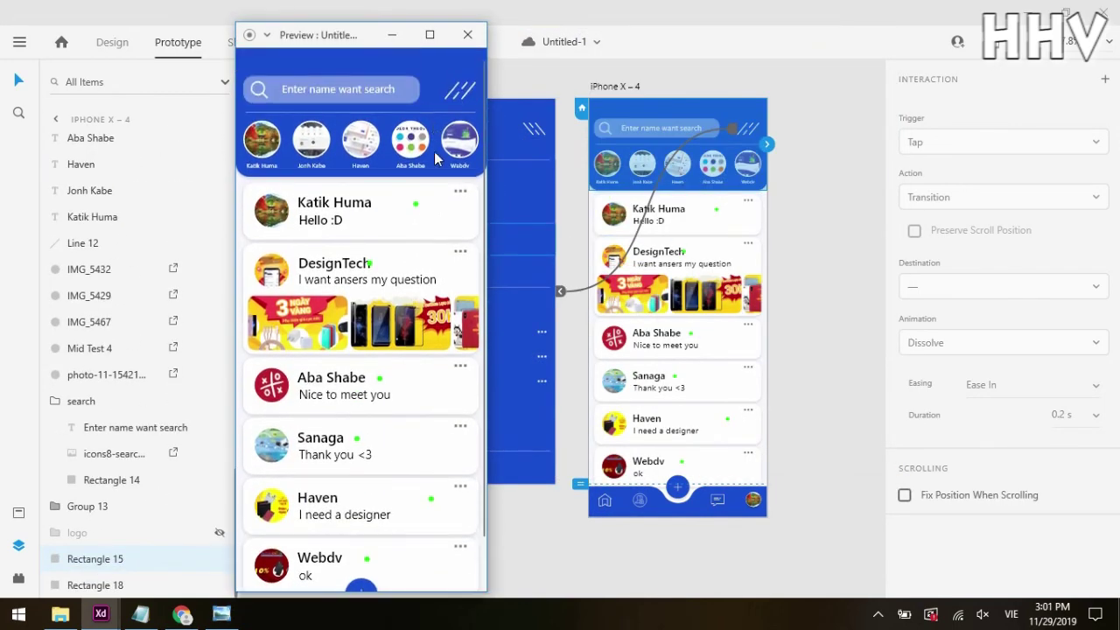
left_click(470, 37)
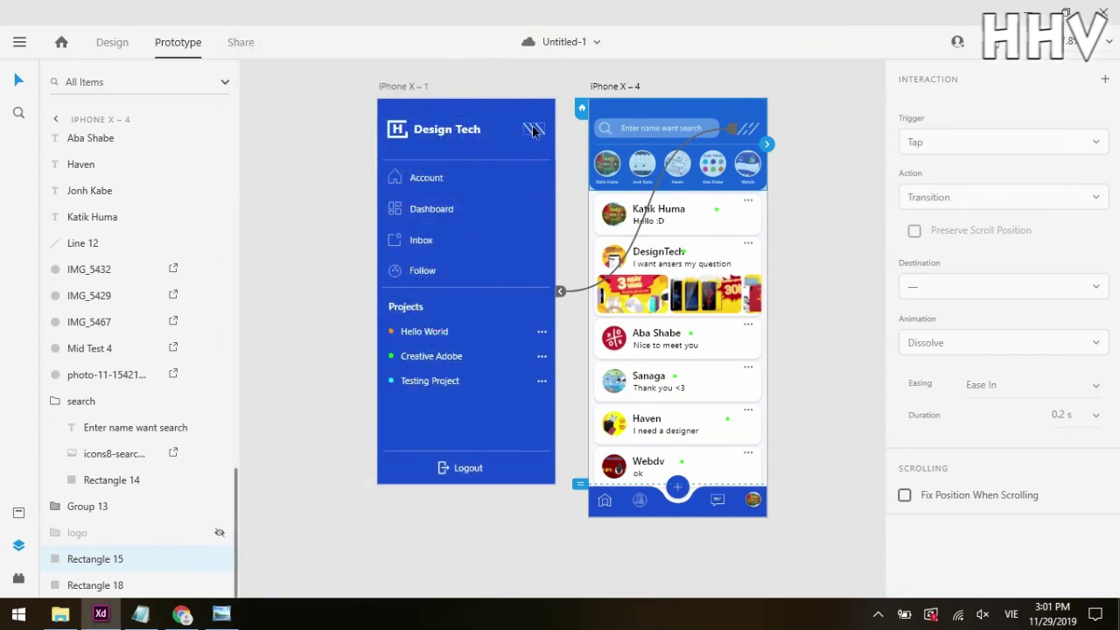
left_click(470, 208)
key("ctrl+Return")
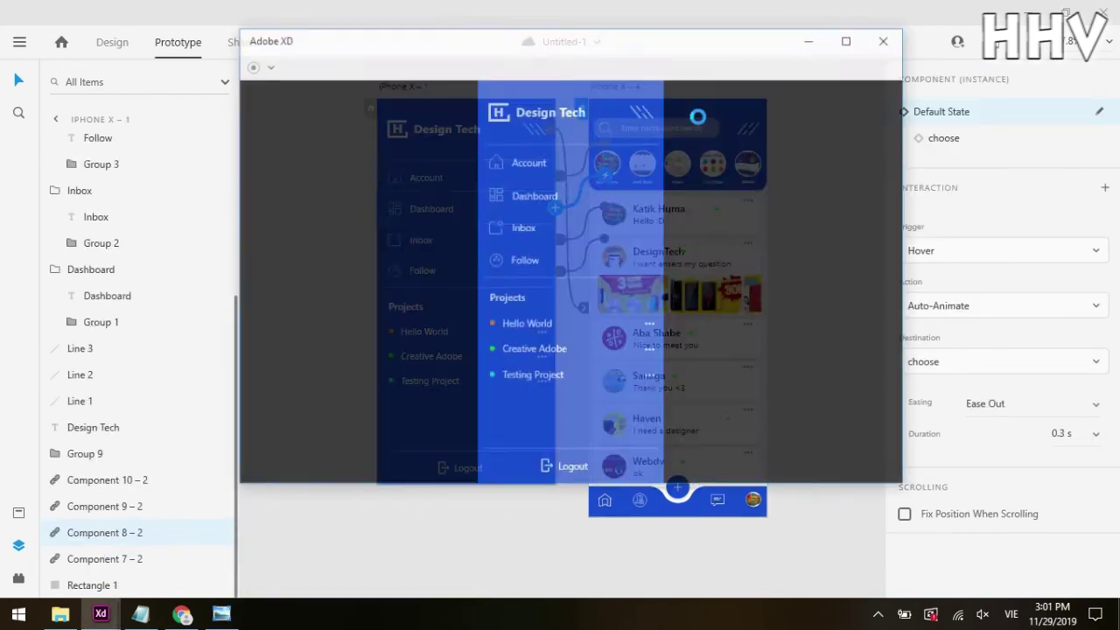
left_click(453, 96)
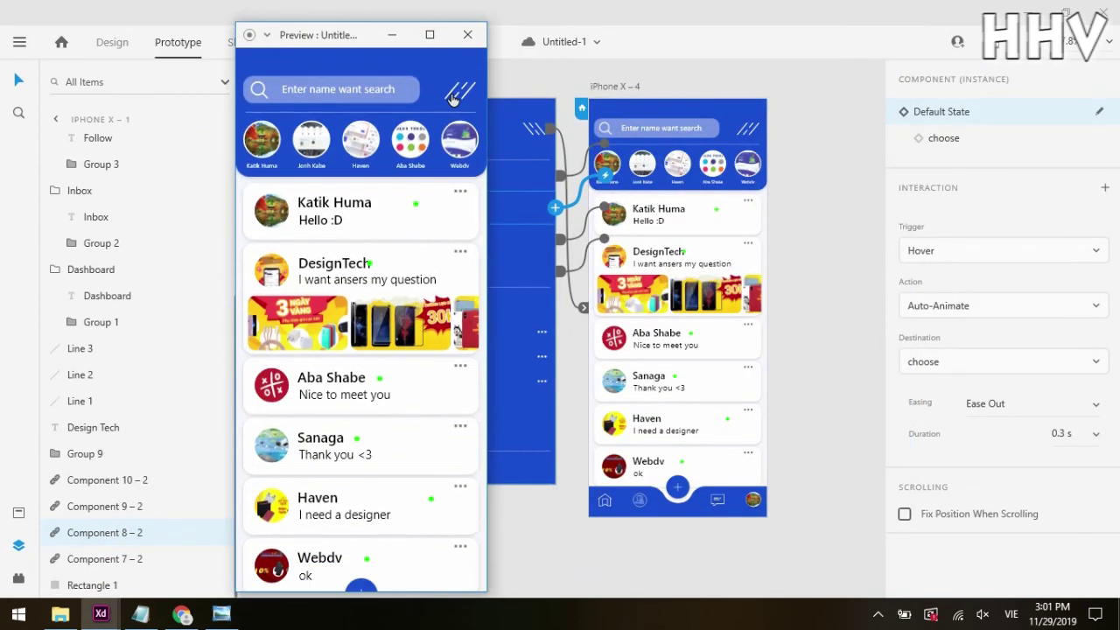
left_click(466, 35)
left_click(805, 227)
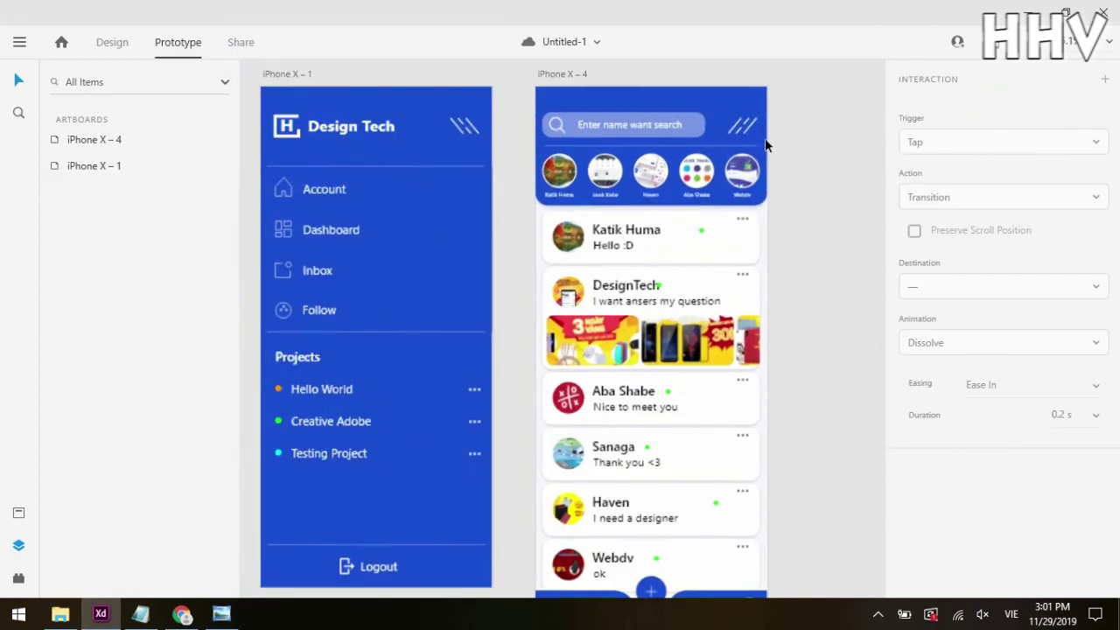